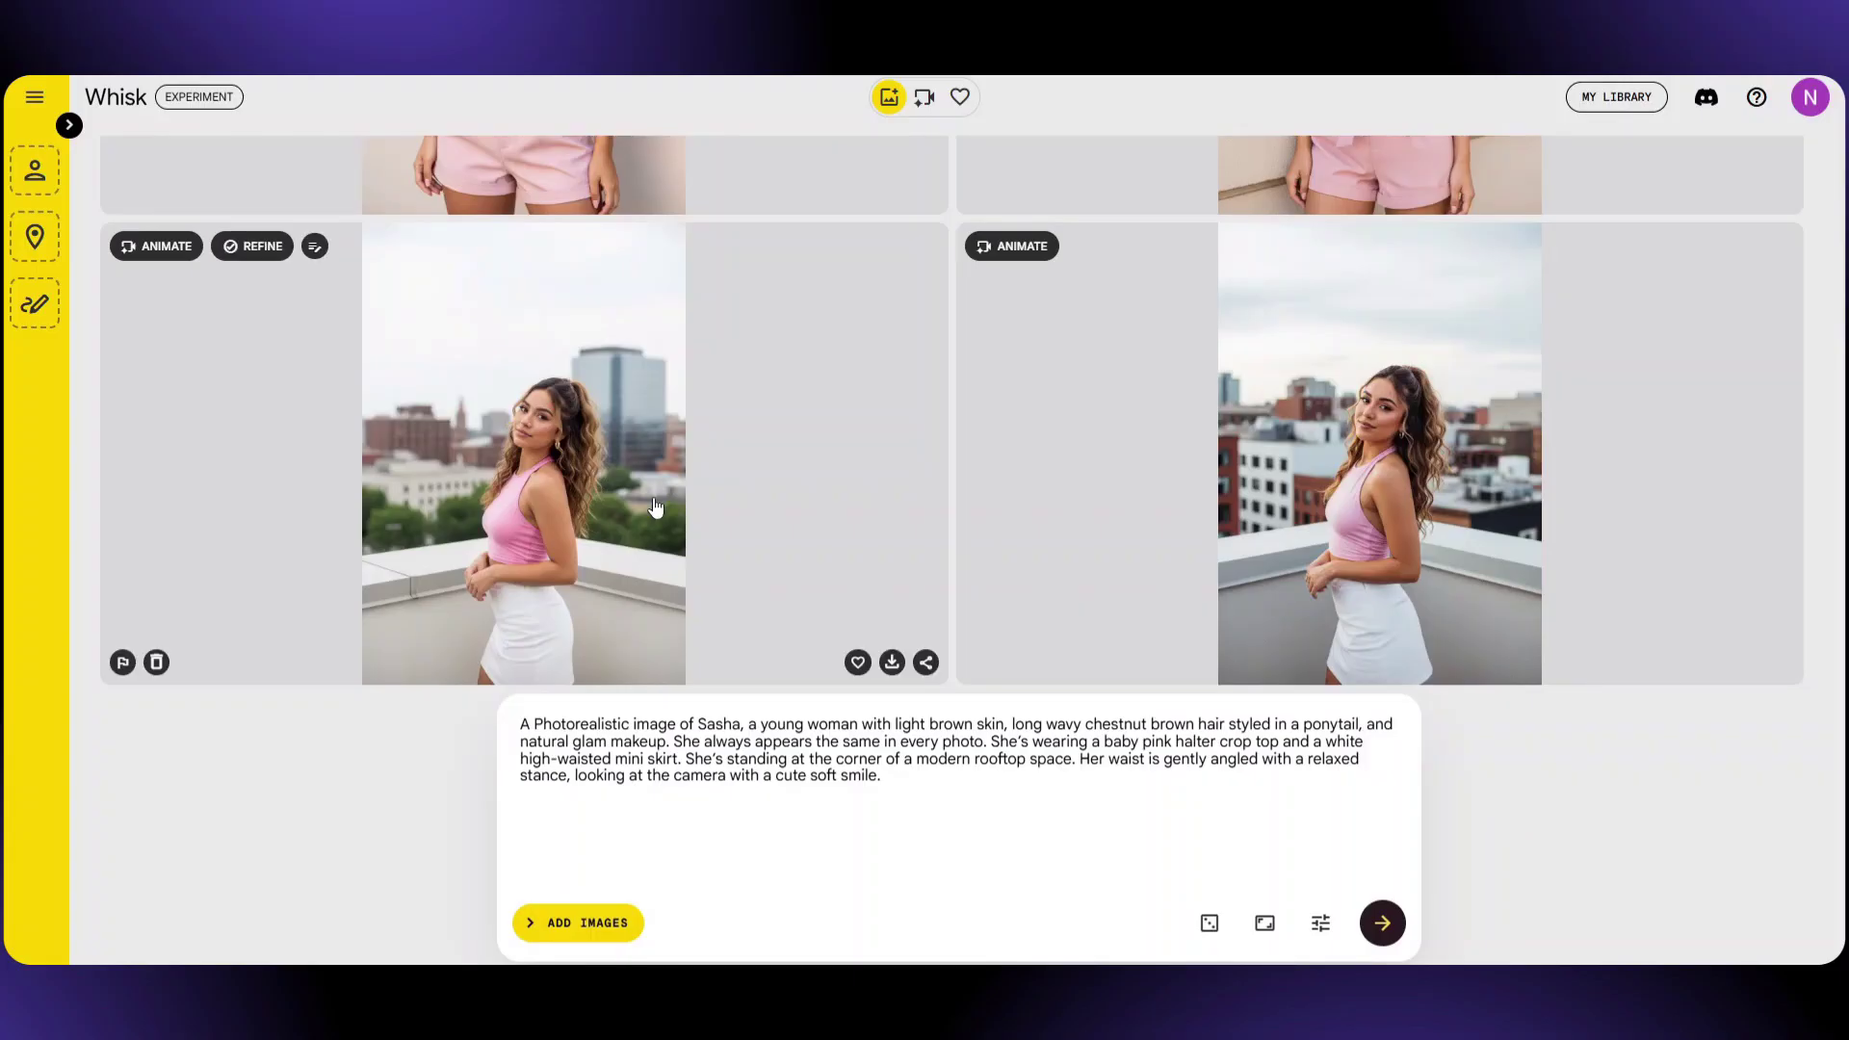
{"action": "scroll", "coordinate": [655, 506], "scroll_direction": "up", "scroll_amount": 4}
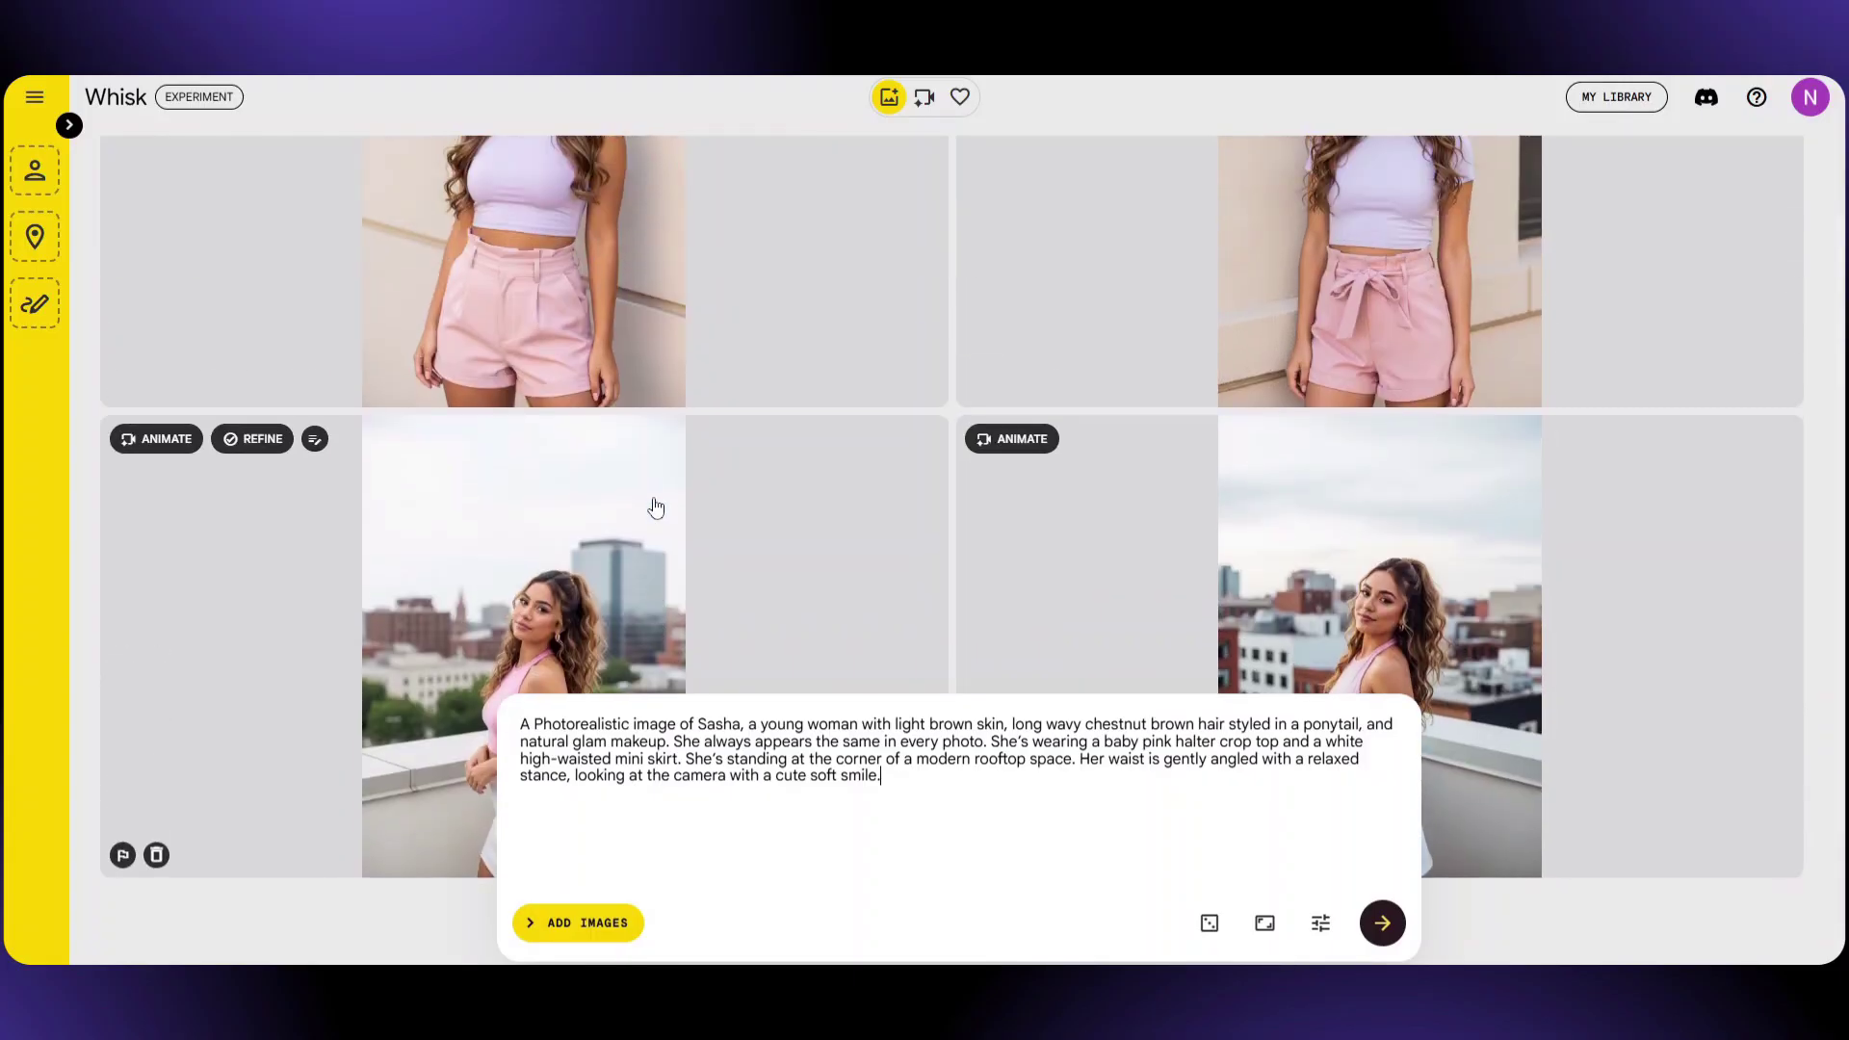
{"action": "scroll", "coordinate": [655, 507], "scroll_direction": "down", "scroll_amount": 4}
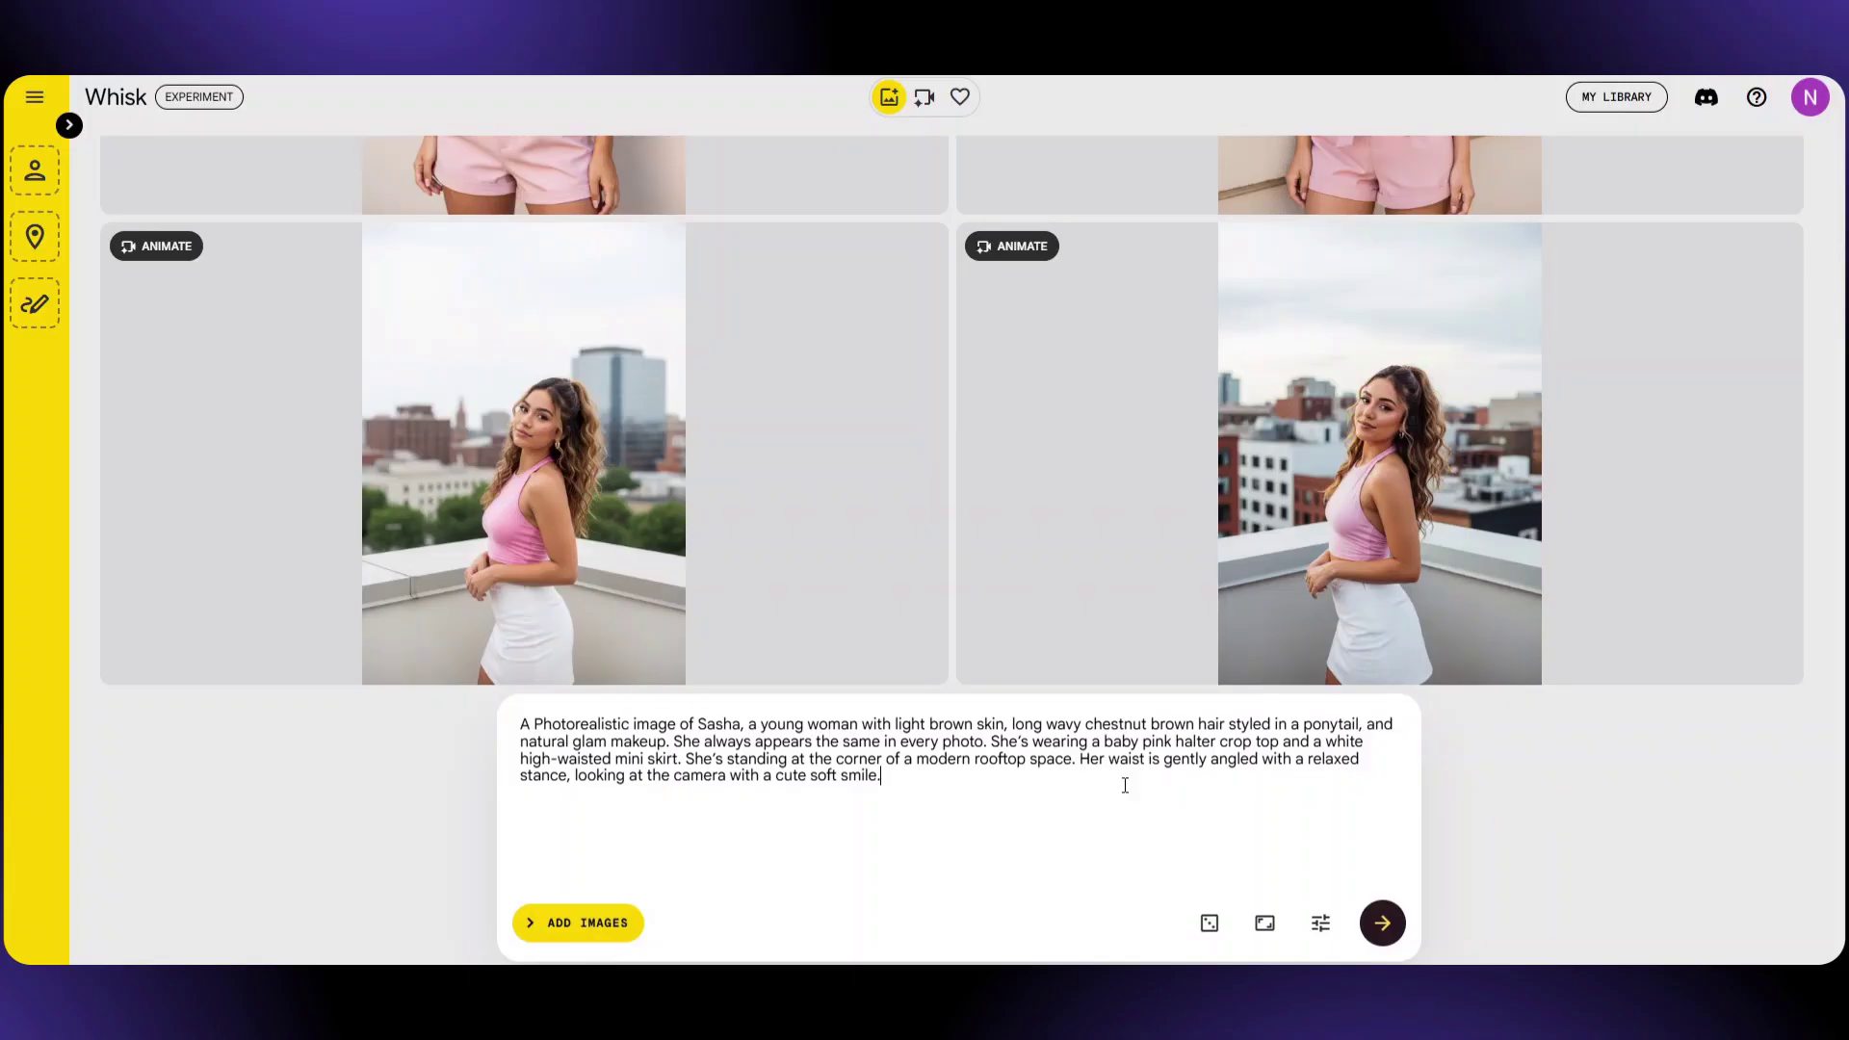
{"action": "scroll", "coordinate": [652, 502], "scroll_direction": "up", "scroll_amount": 4}
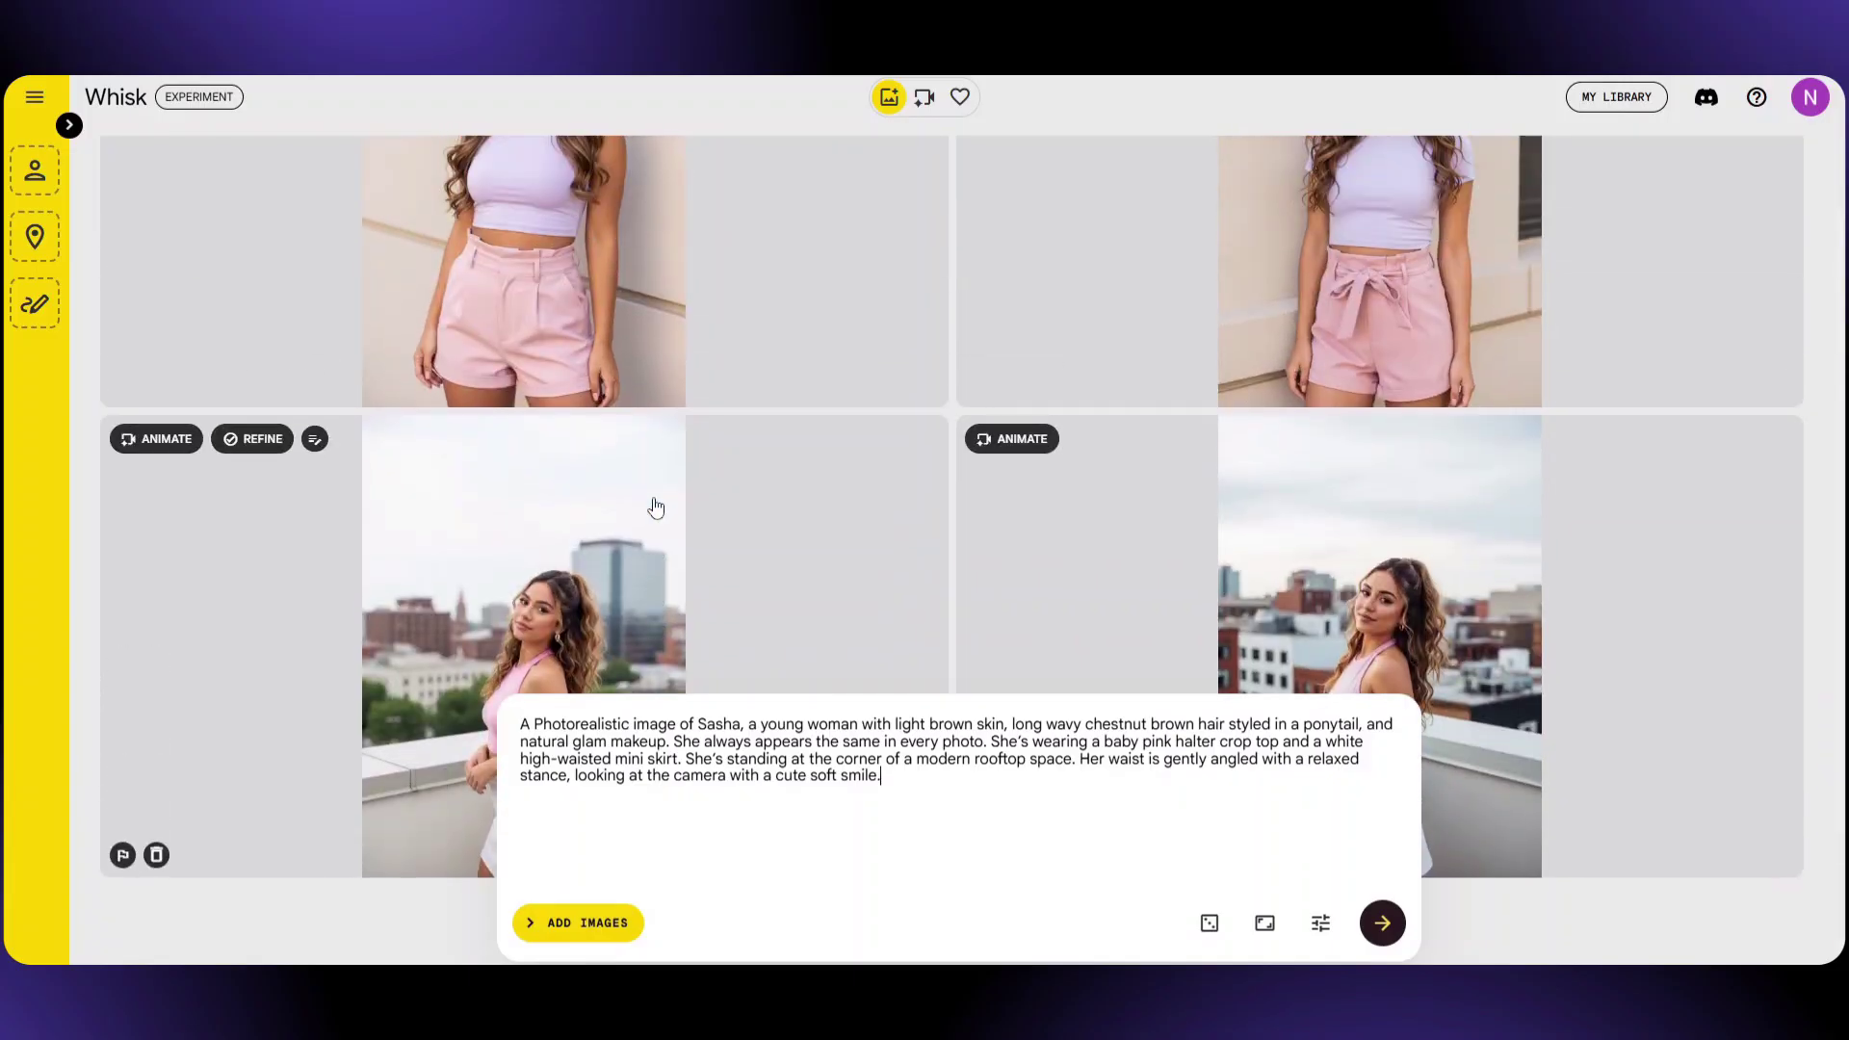
{"action": "scroll", "coordinate": [653, 507], "scroll_direction": "down", "scroll_amount": 3}
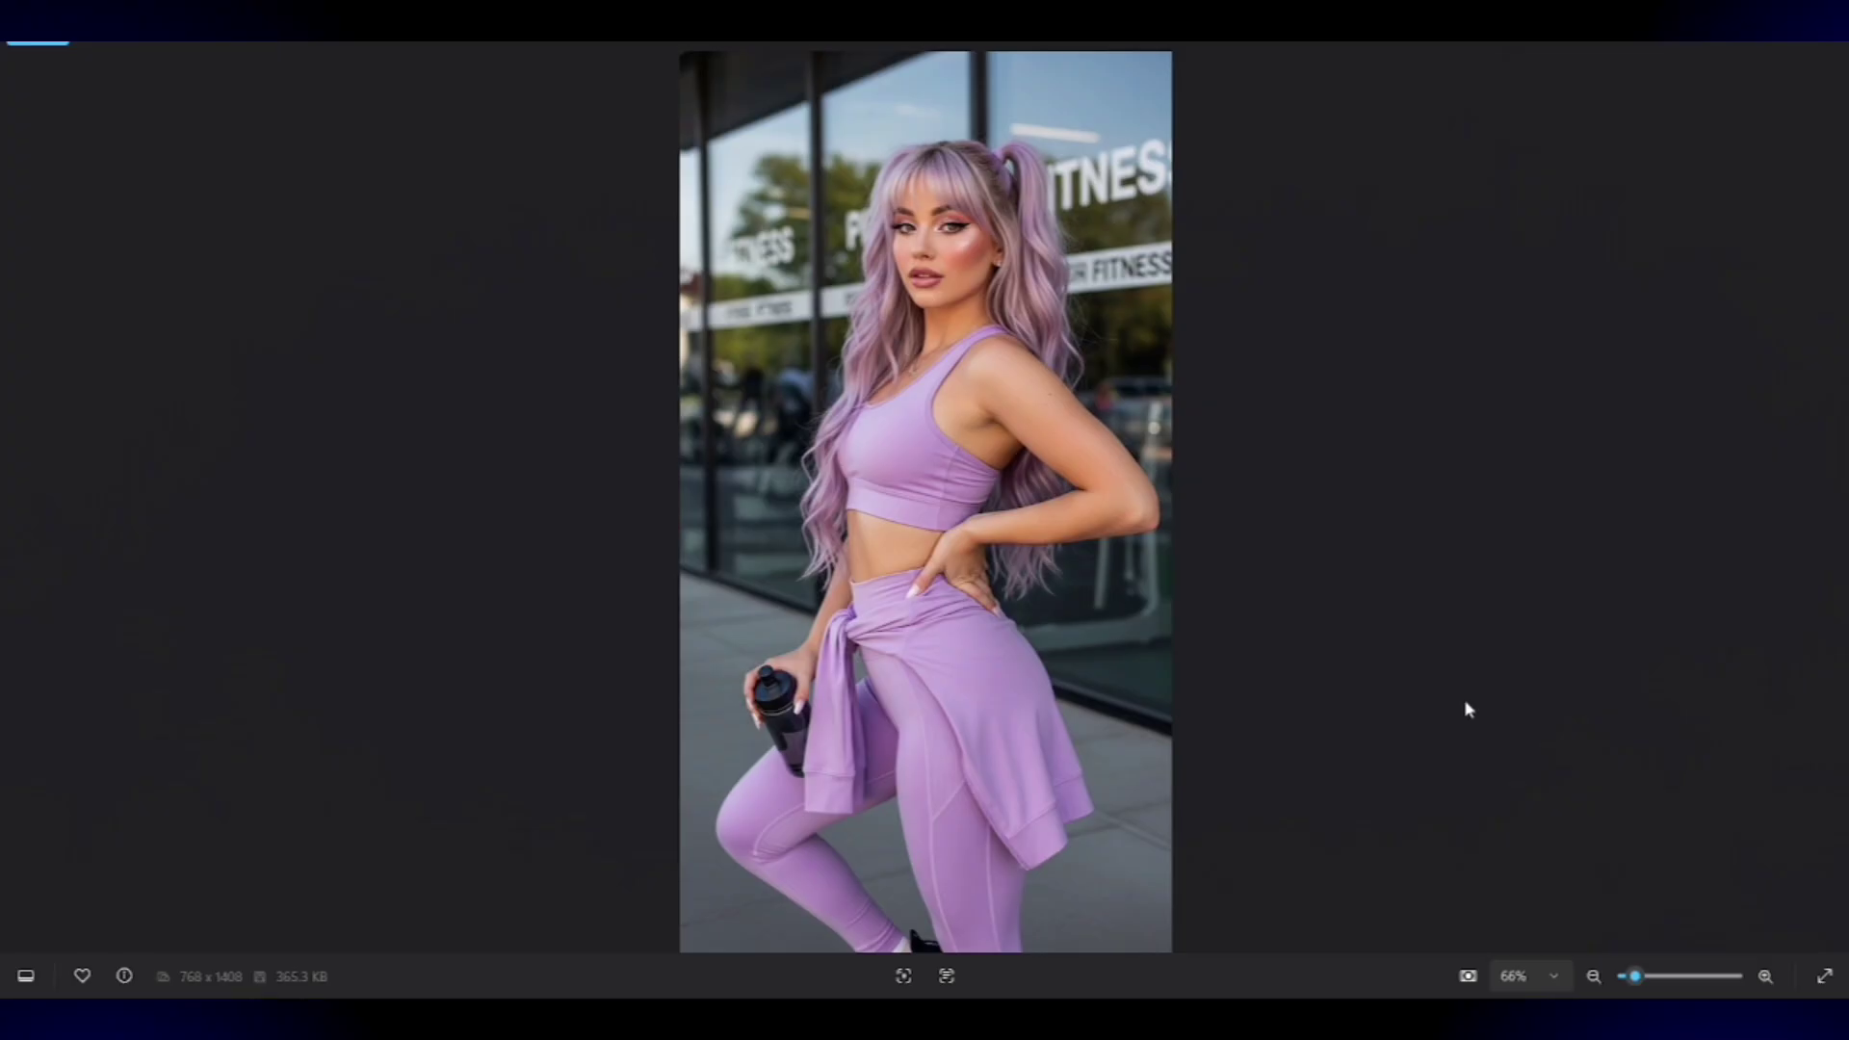
In the image viewer, look through the lilac-haired character's photos for consistency across different outfits and settings
{"action": "key", "text": "Right"}
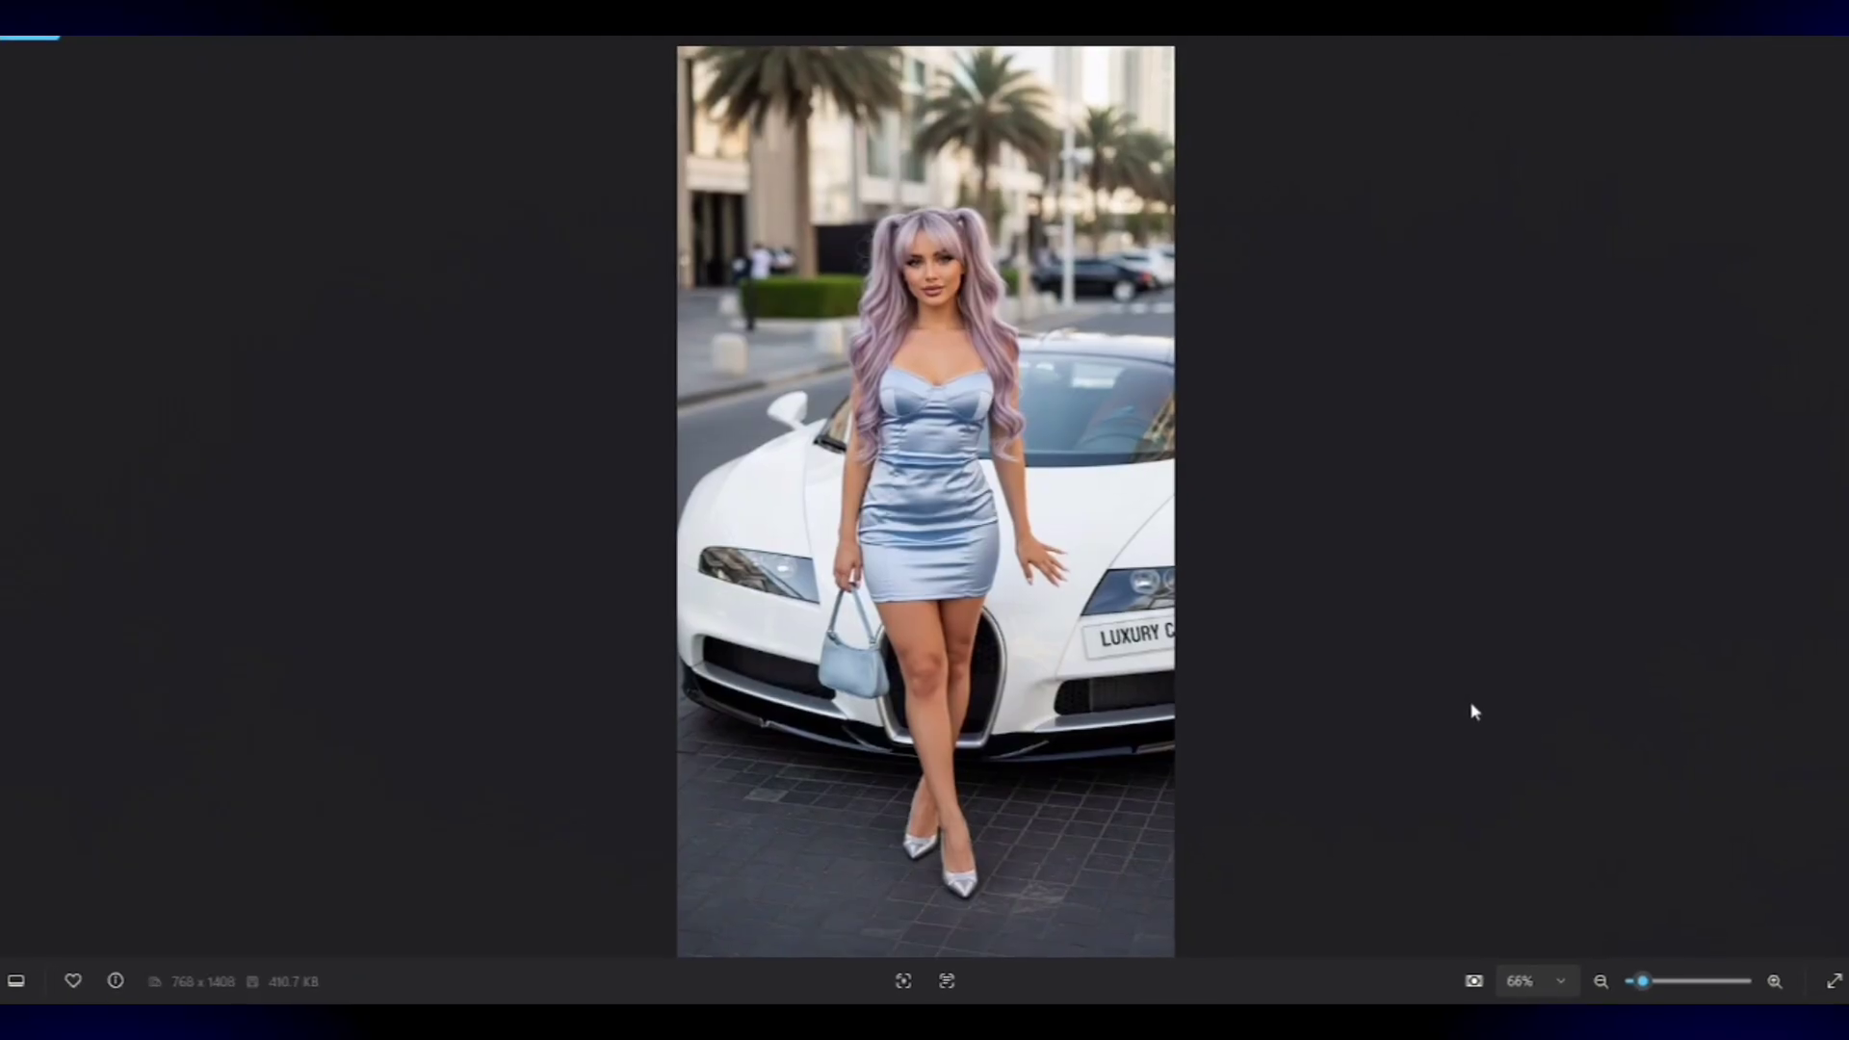
{"action": "key", "text": "Right"}
{"action": "key", "text": "Right"}
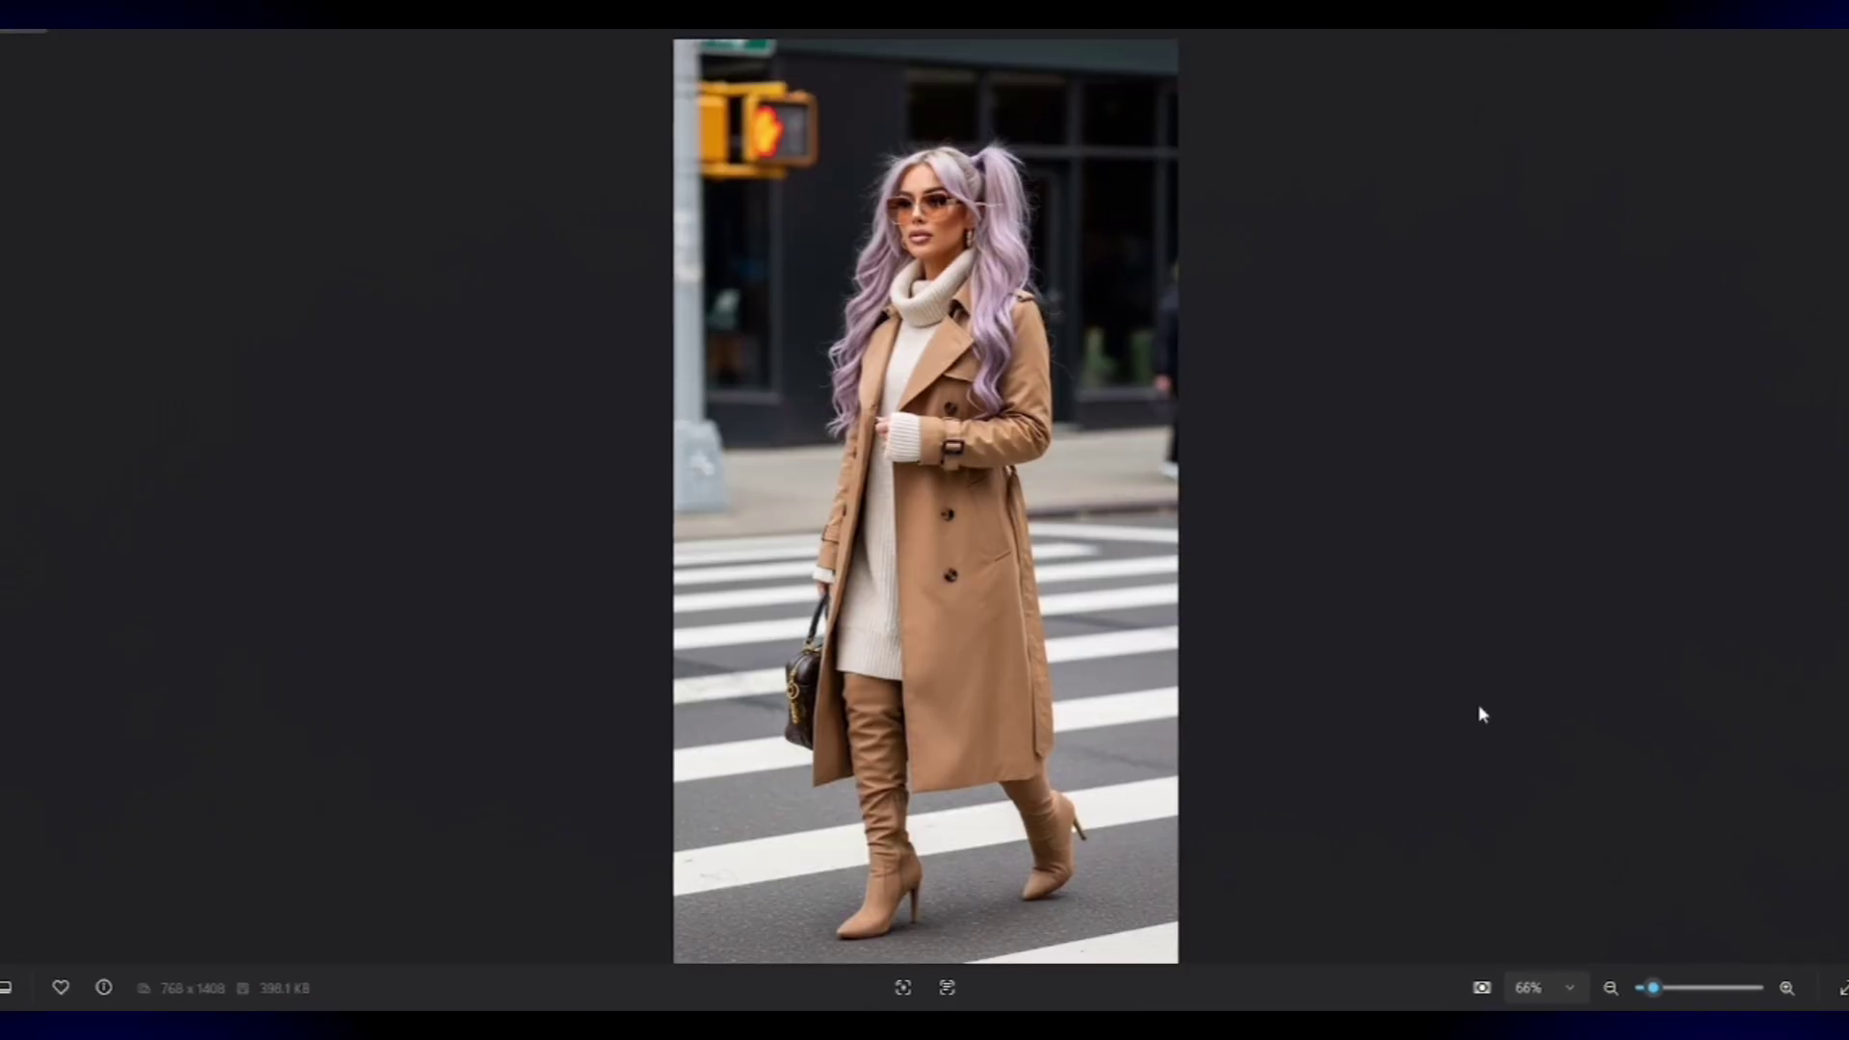
{"action": "key", "text": "Right"}
{"action": "key", "text": "Right"}
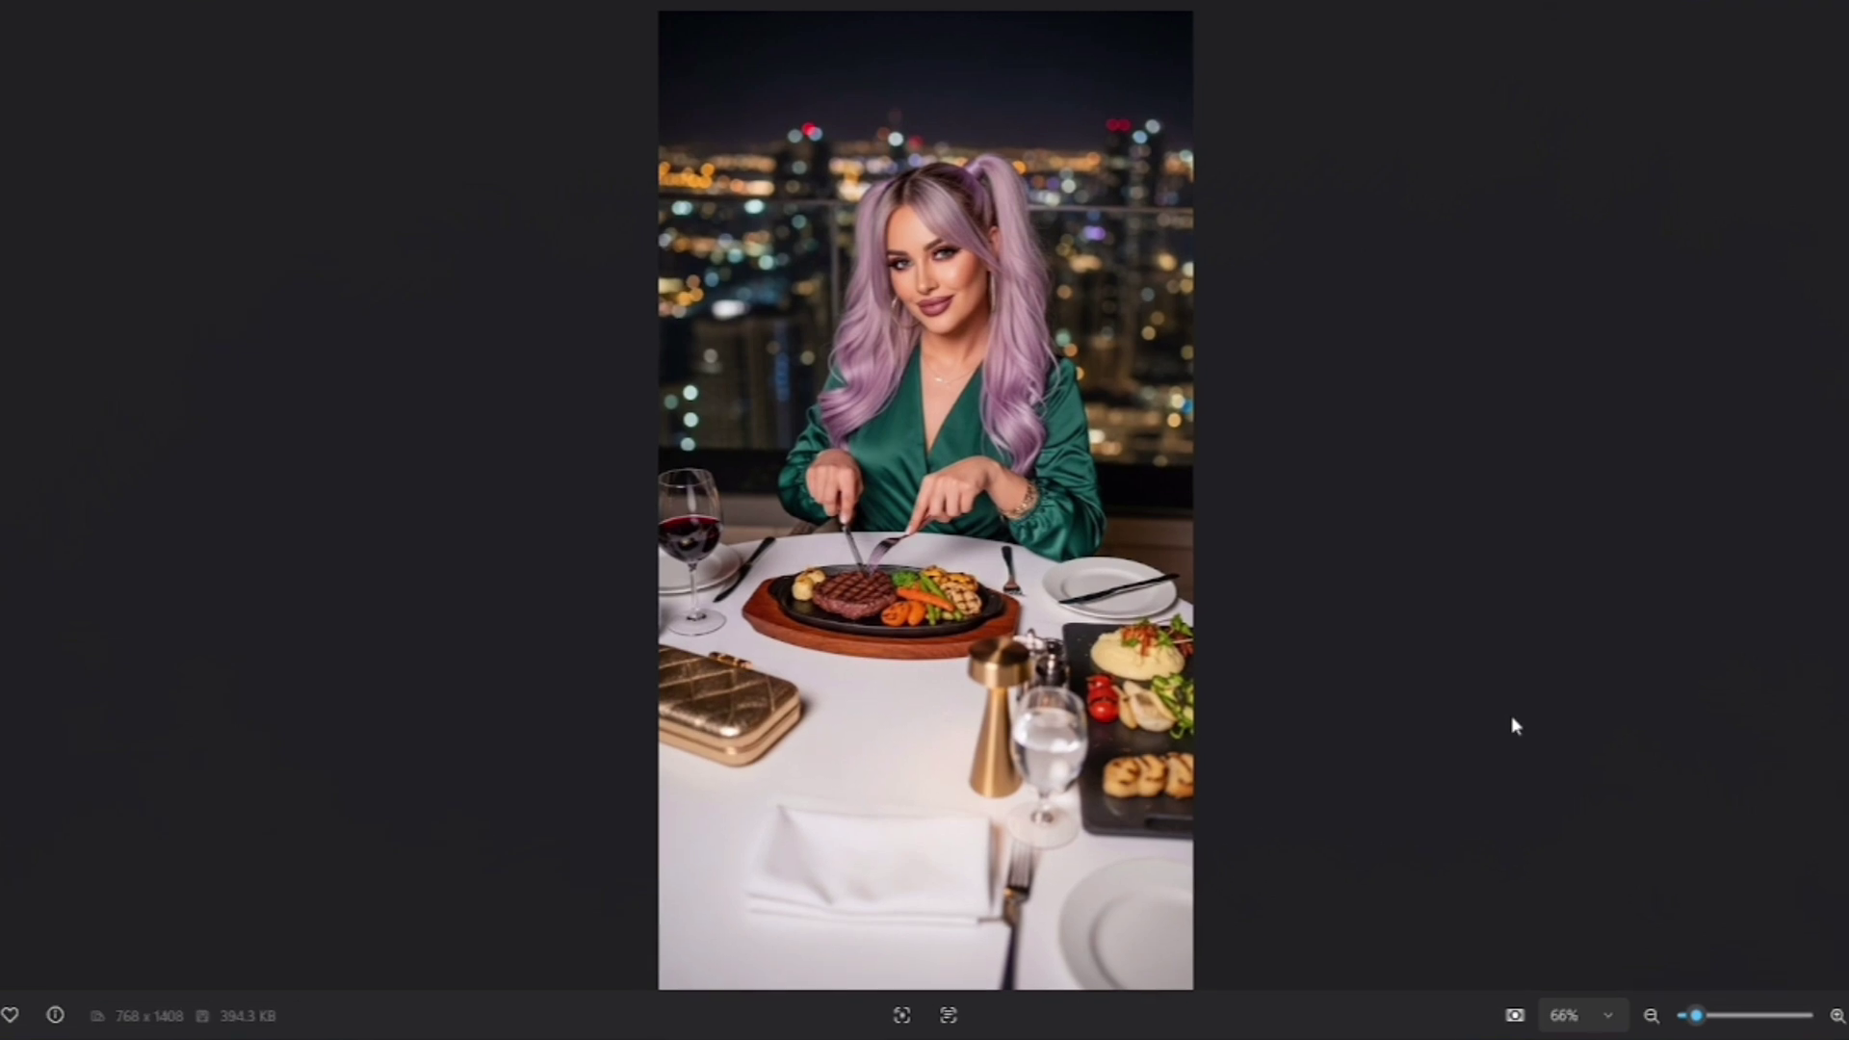
{"action": "key", "text": "Right"}
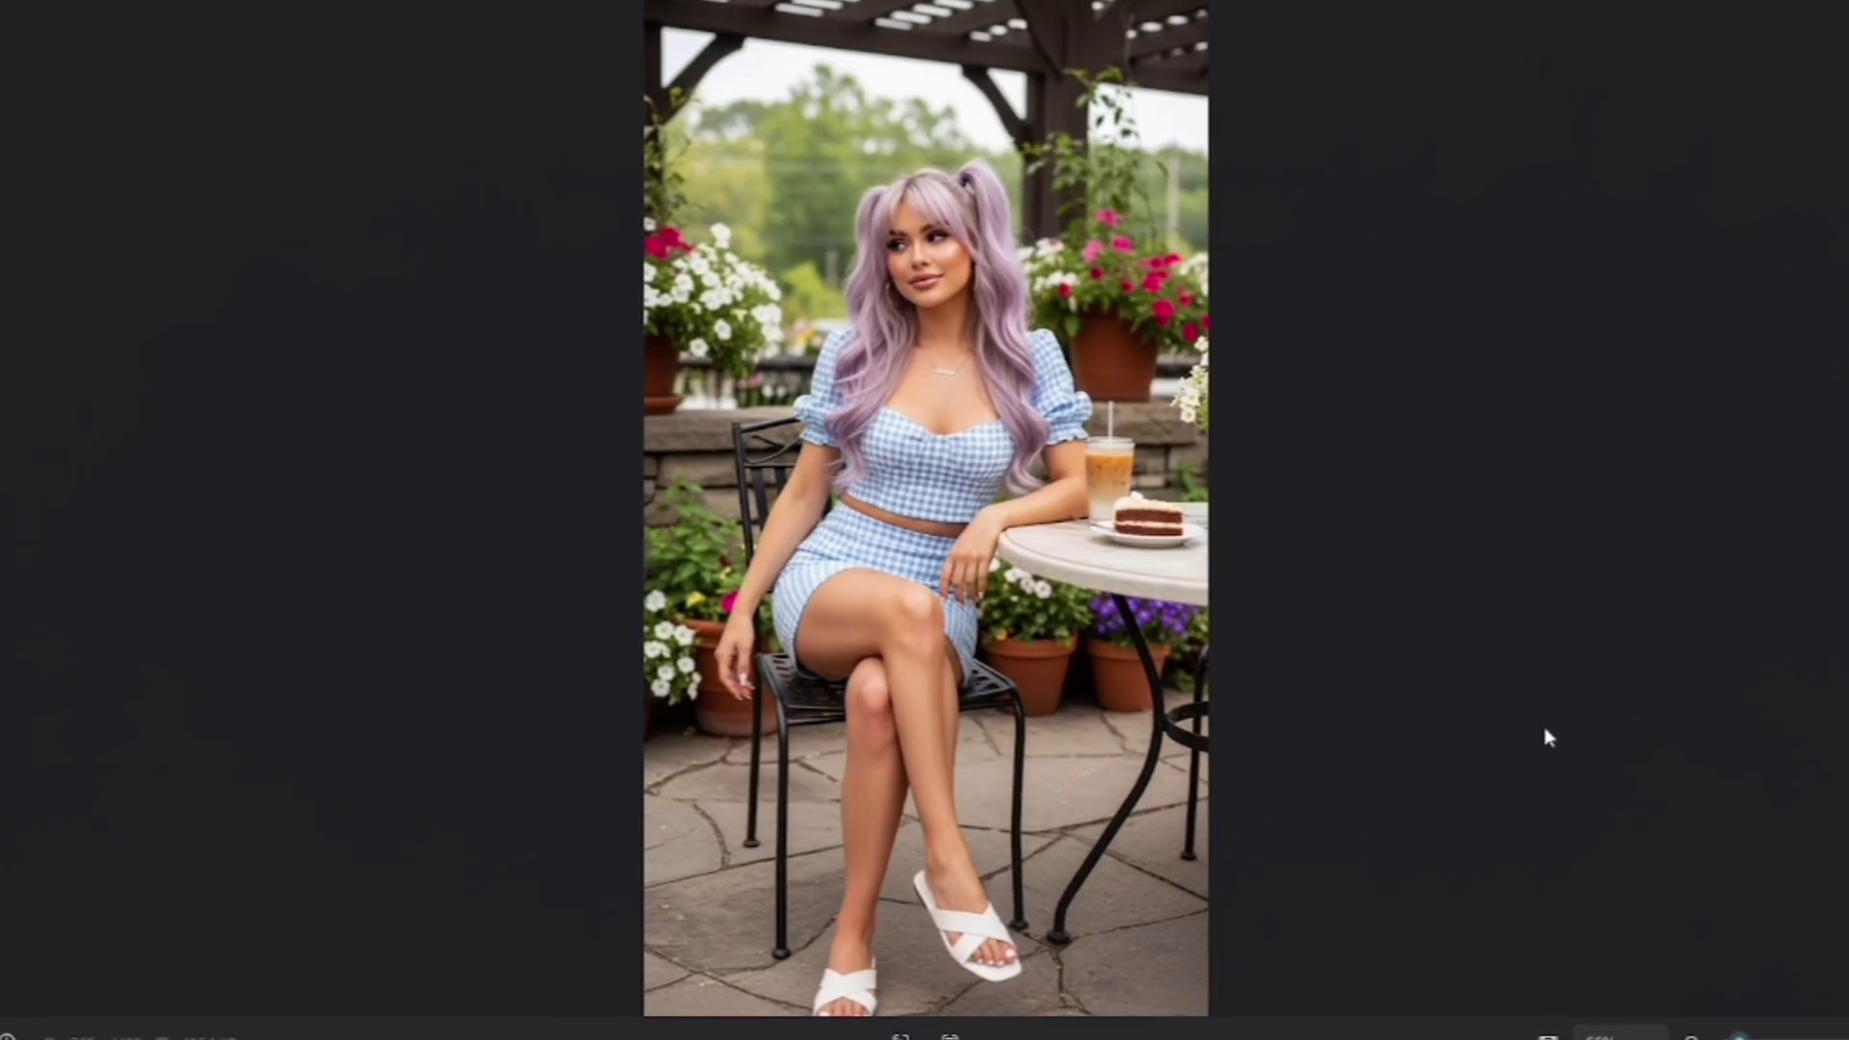
{"action": "key", "text": "Right"}
{"action": "key", "text": "Right"}
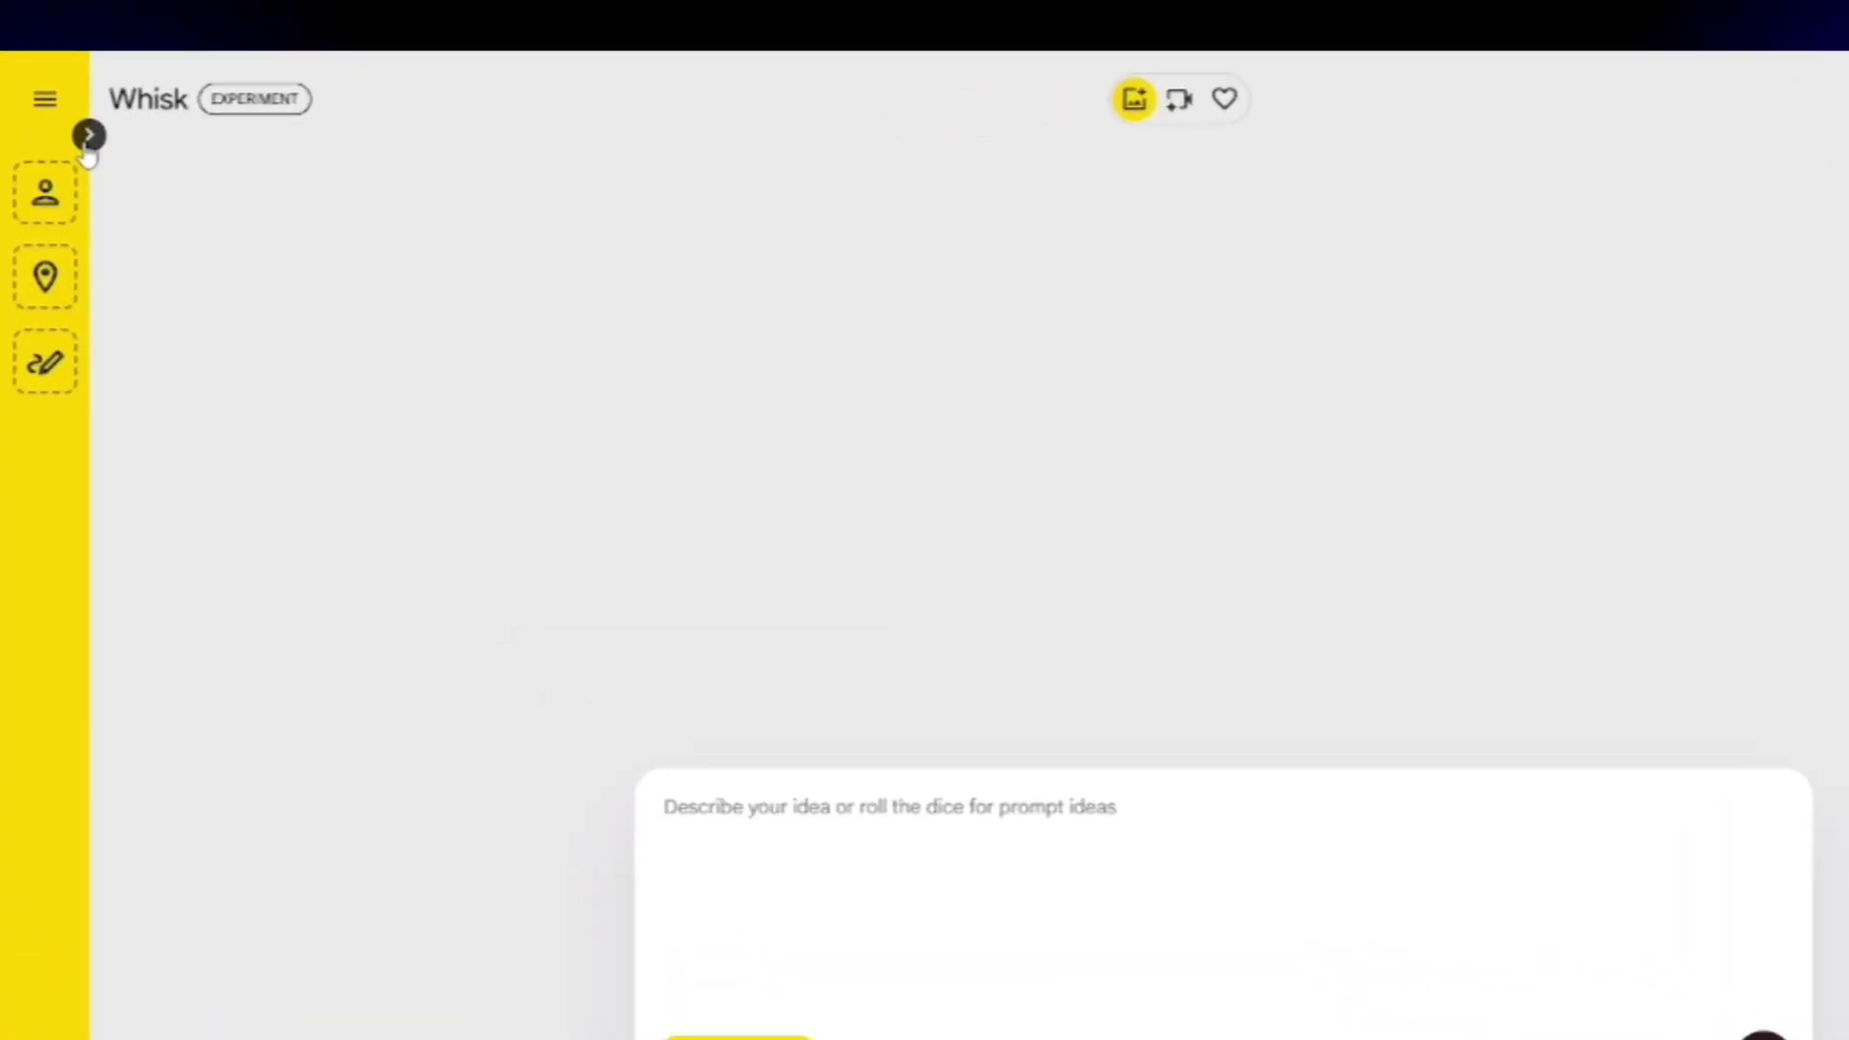
Show the reference image slots and configure generation with Precise Reference on and a 1:1 square aspect ratio
{"action": "left_click", "coordinate": [86, 136]}
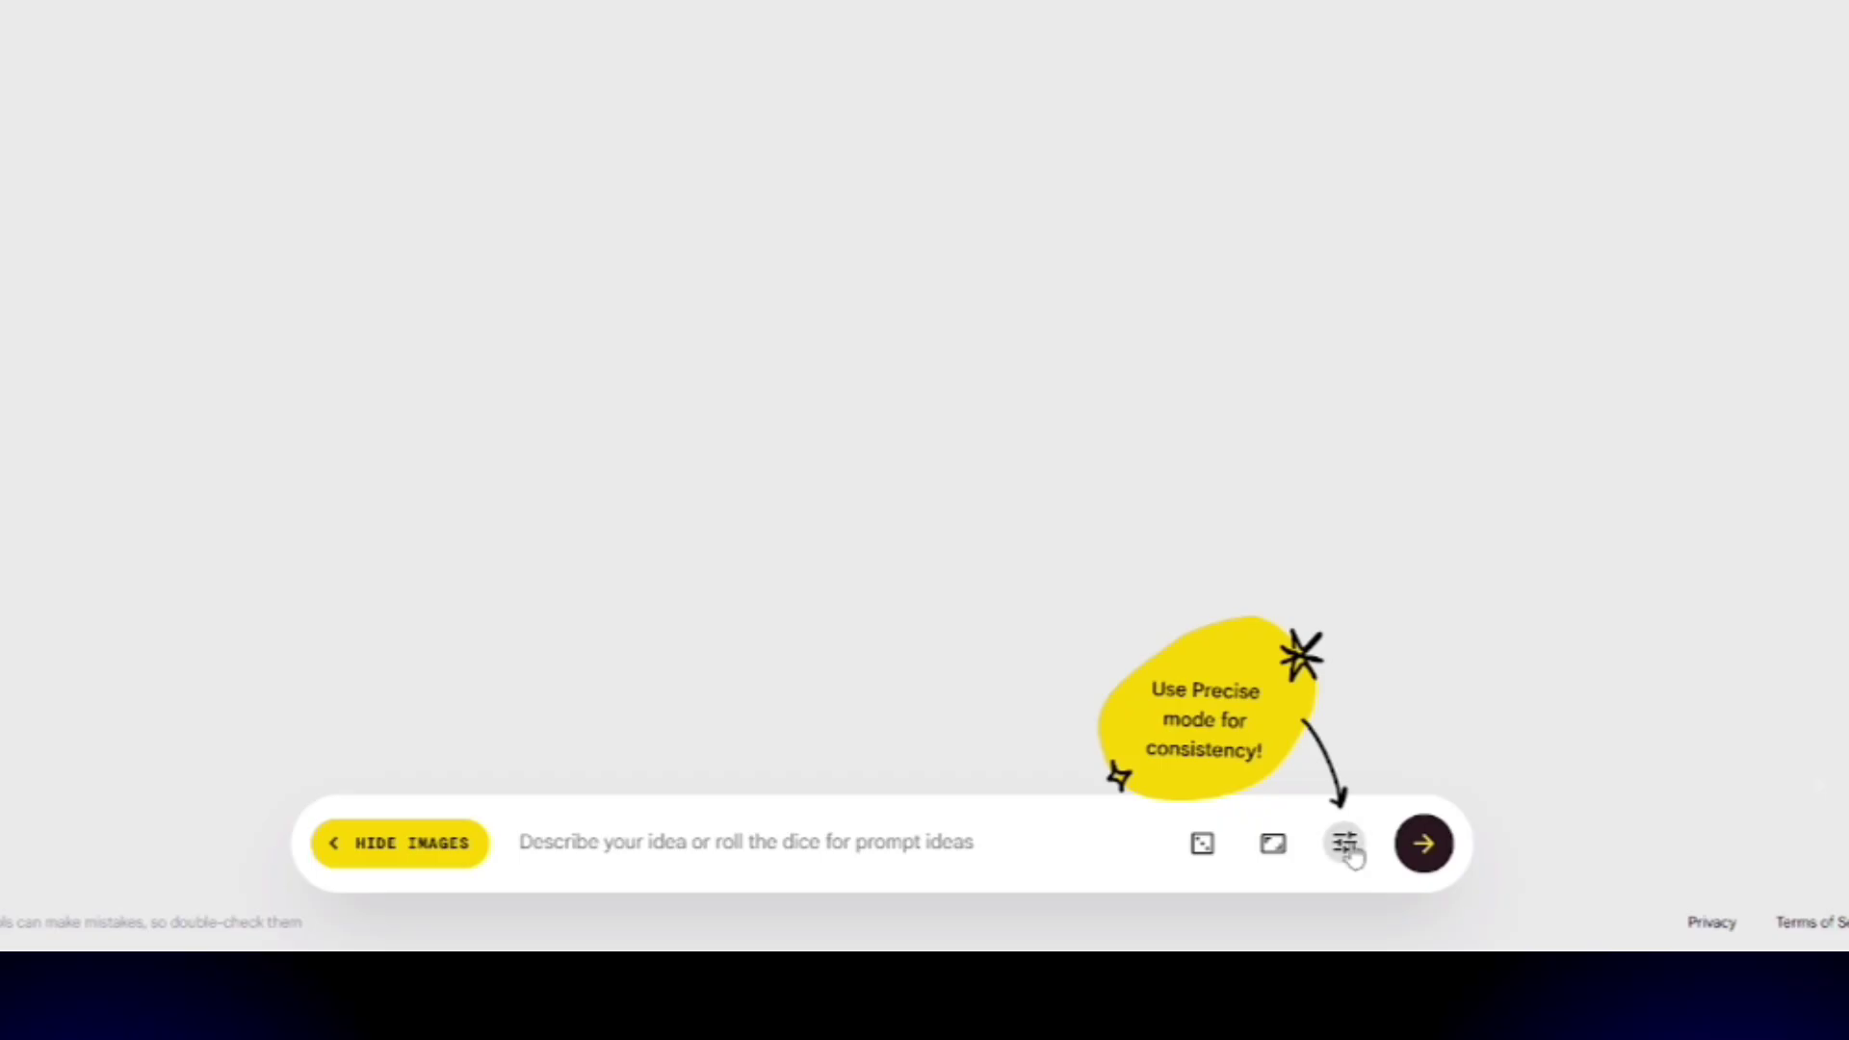
{"action": "left_click", "coordinate": [1348, 847]}
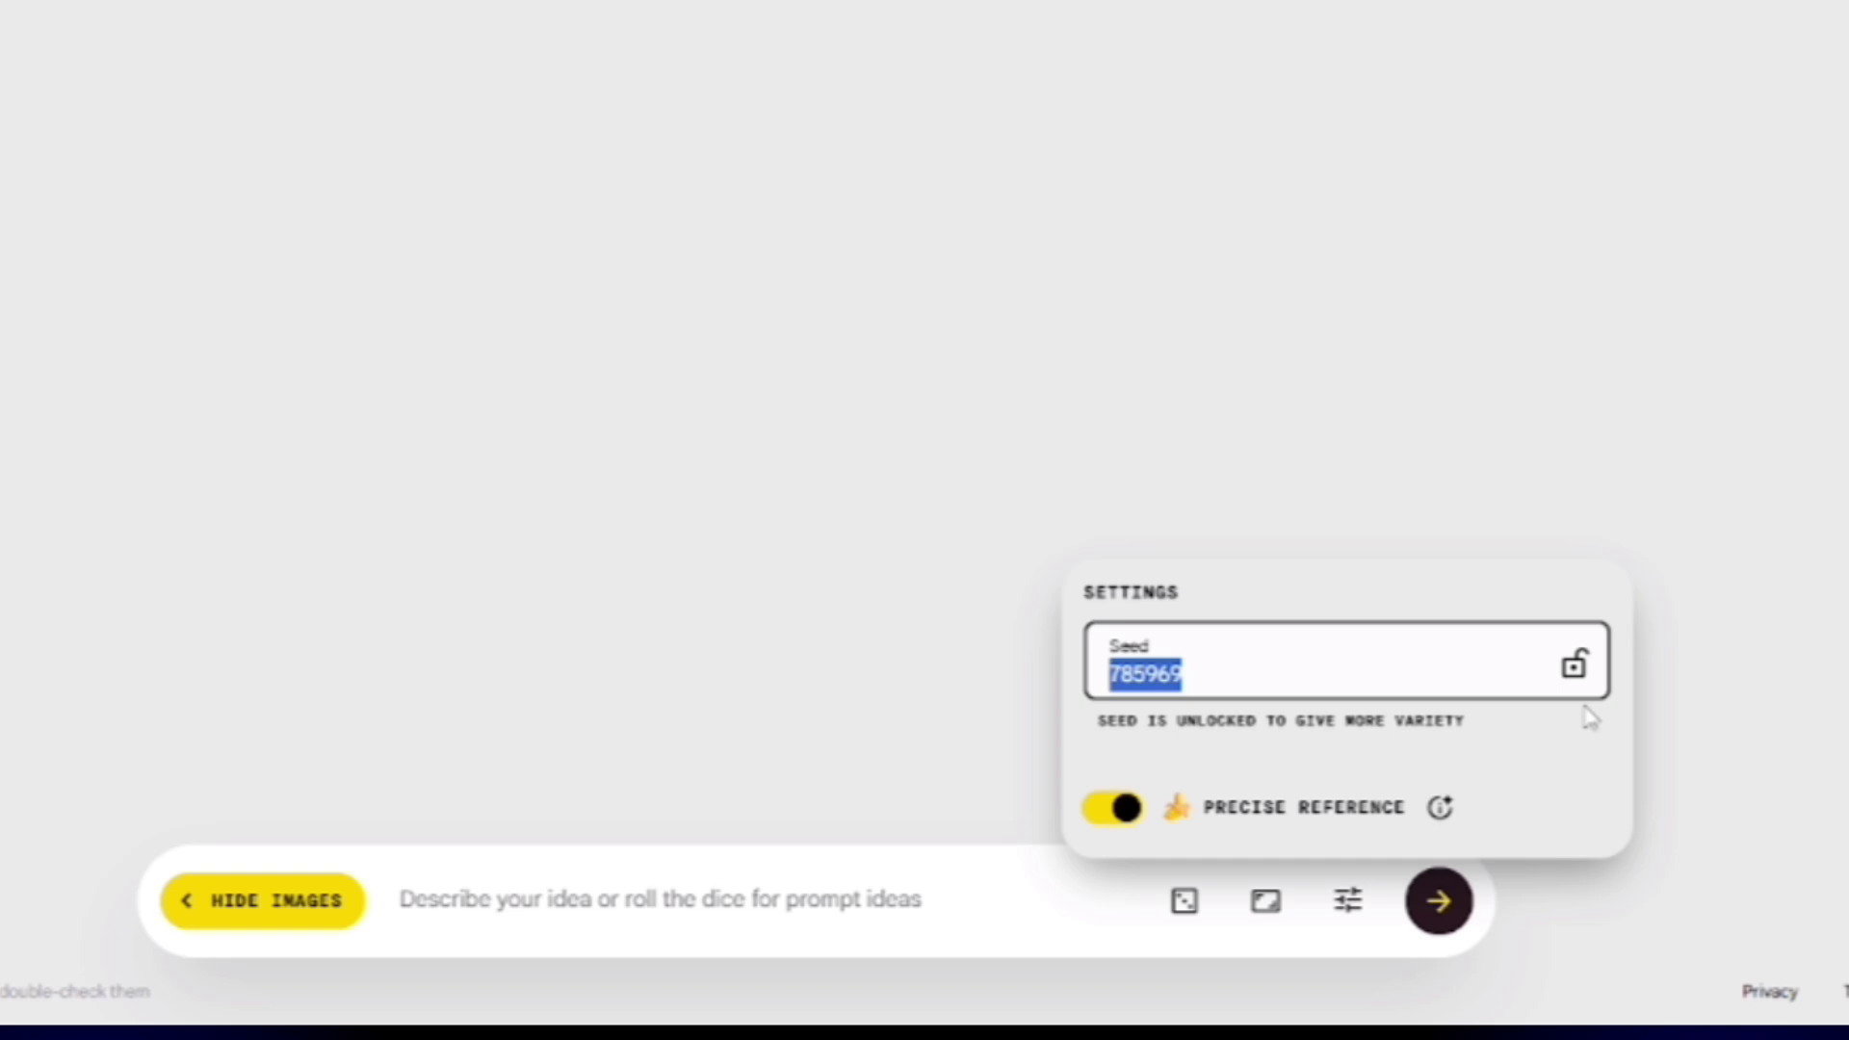
{"action": "left_click", "coordinate": [1267, 911]}
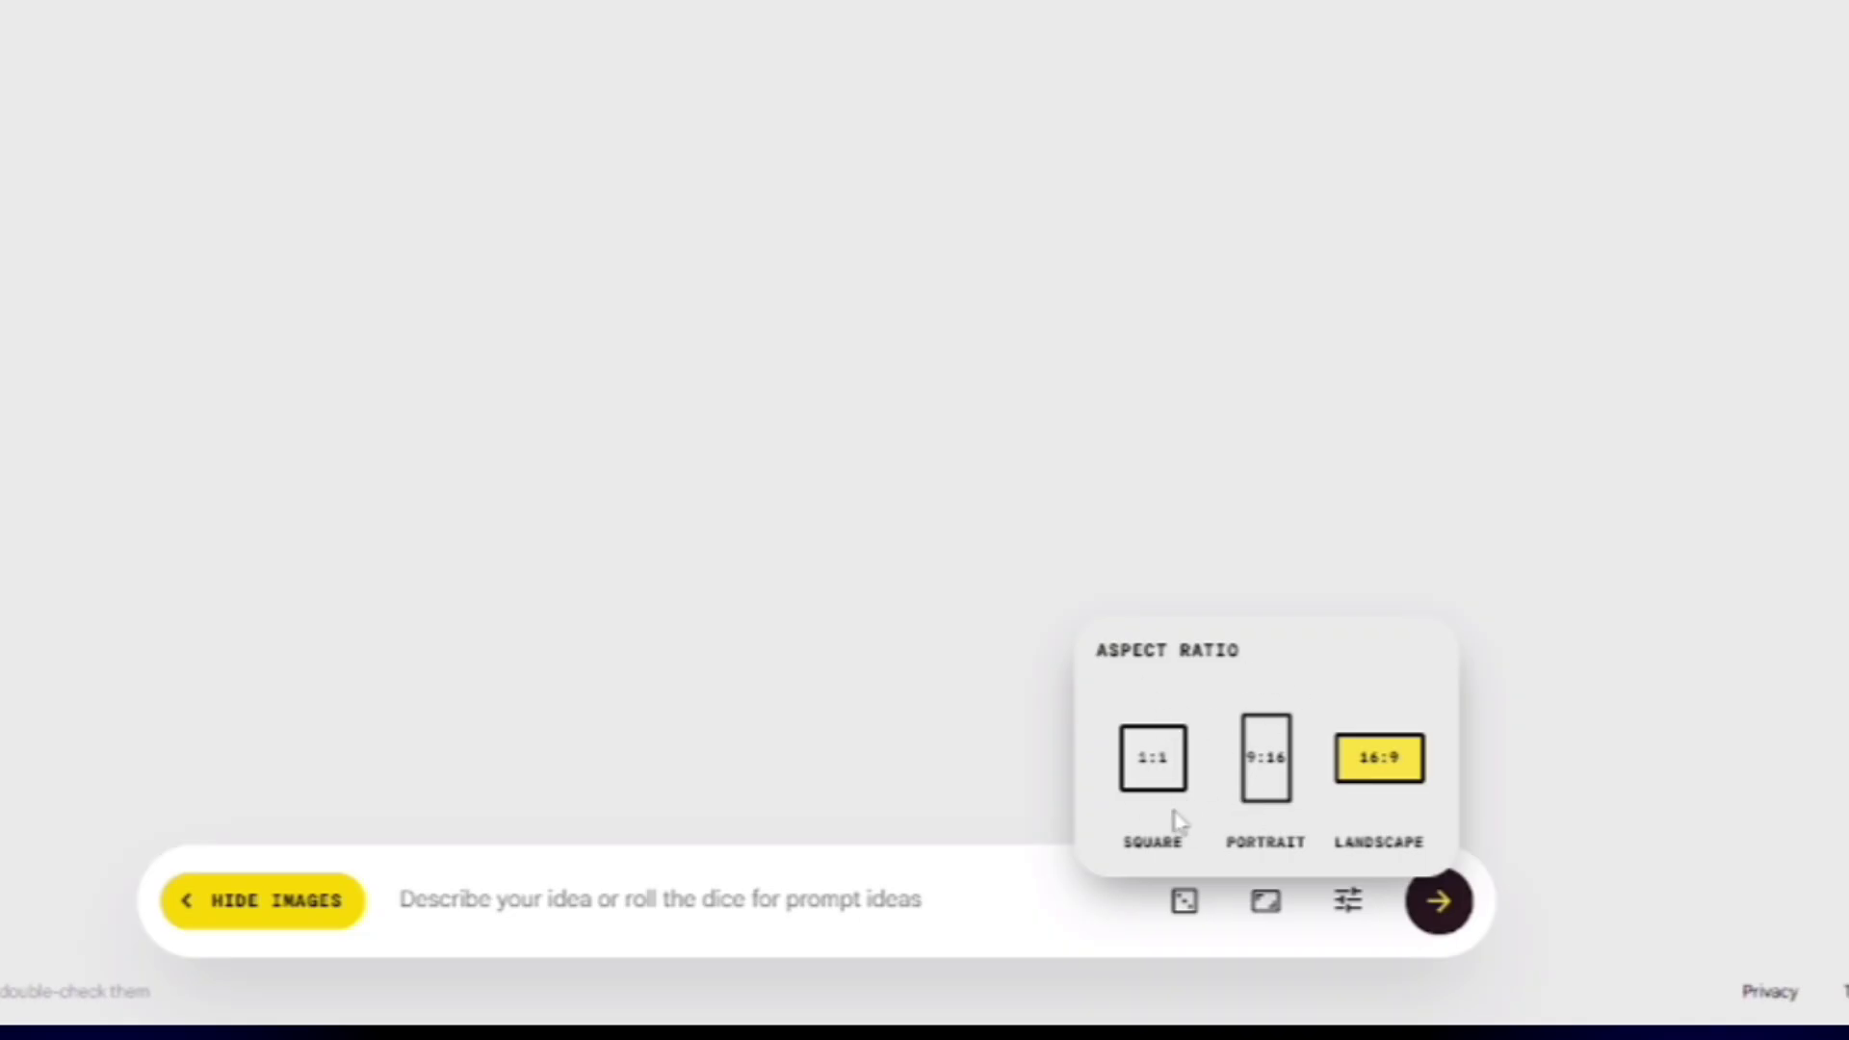
{"action": "left_click", "coordinate": [1153, 790]}
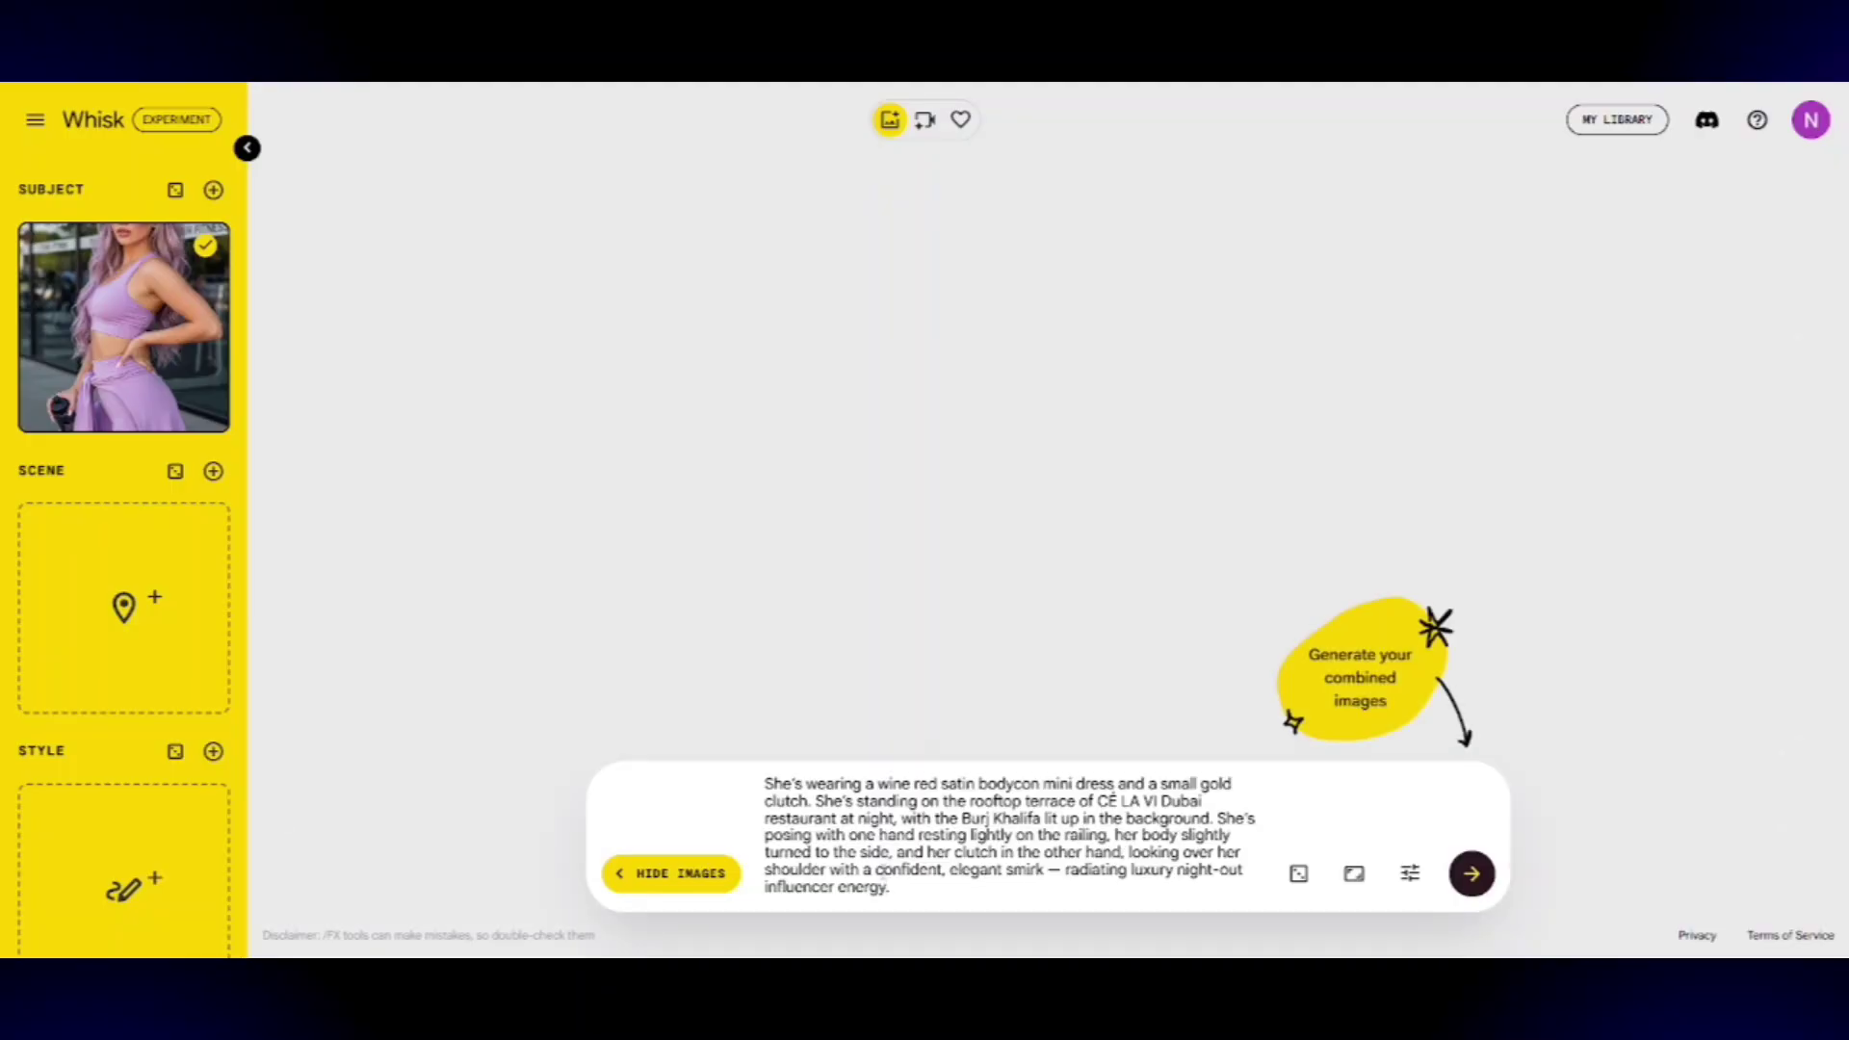
Generate the wine red satin dress scene on the Dubai rooftop terrace and compare a result with the gym reference photo
{"action": "left_click", "coordinate": [1478, 885]}
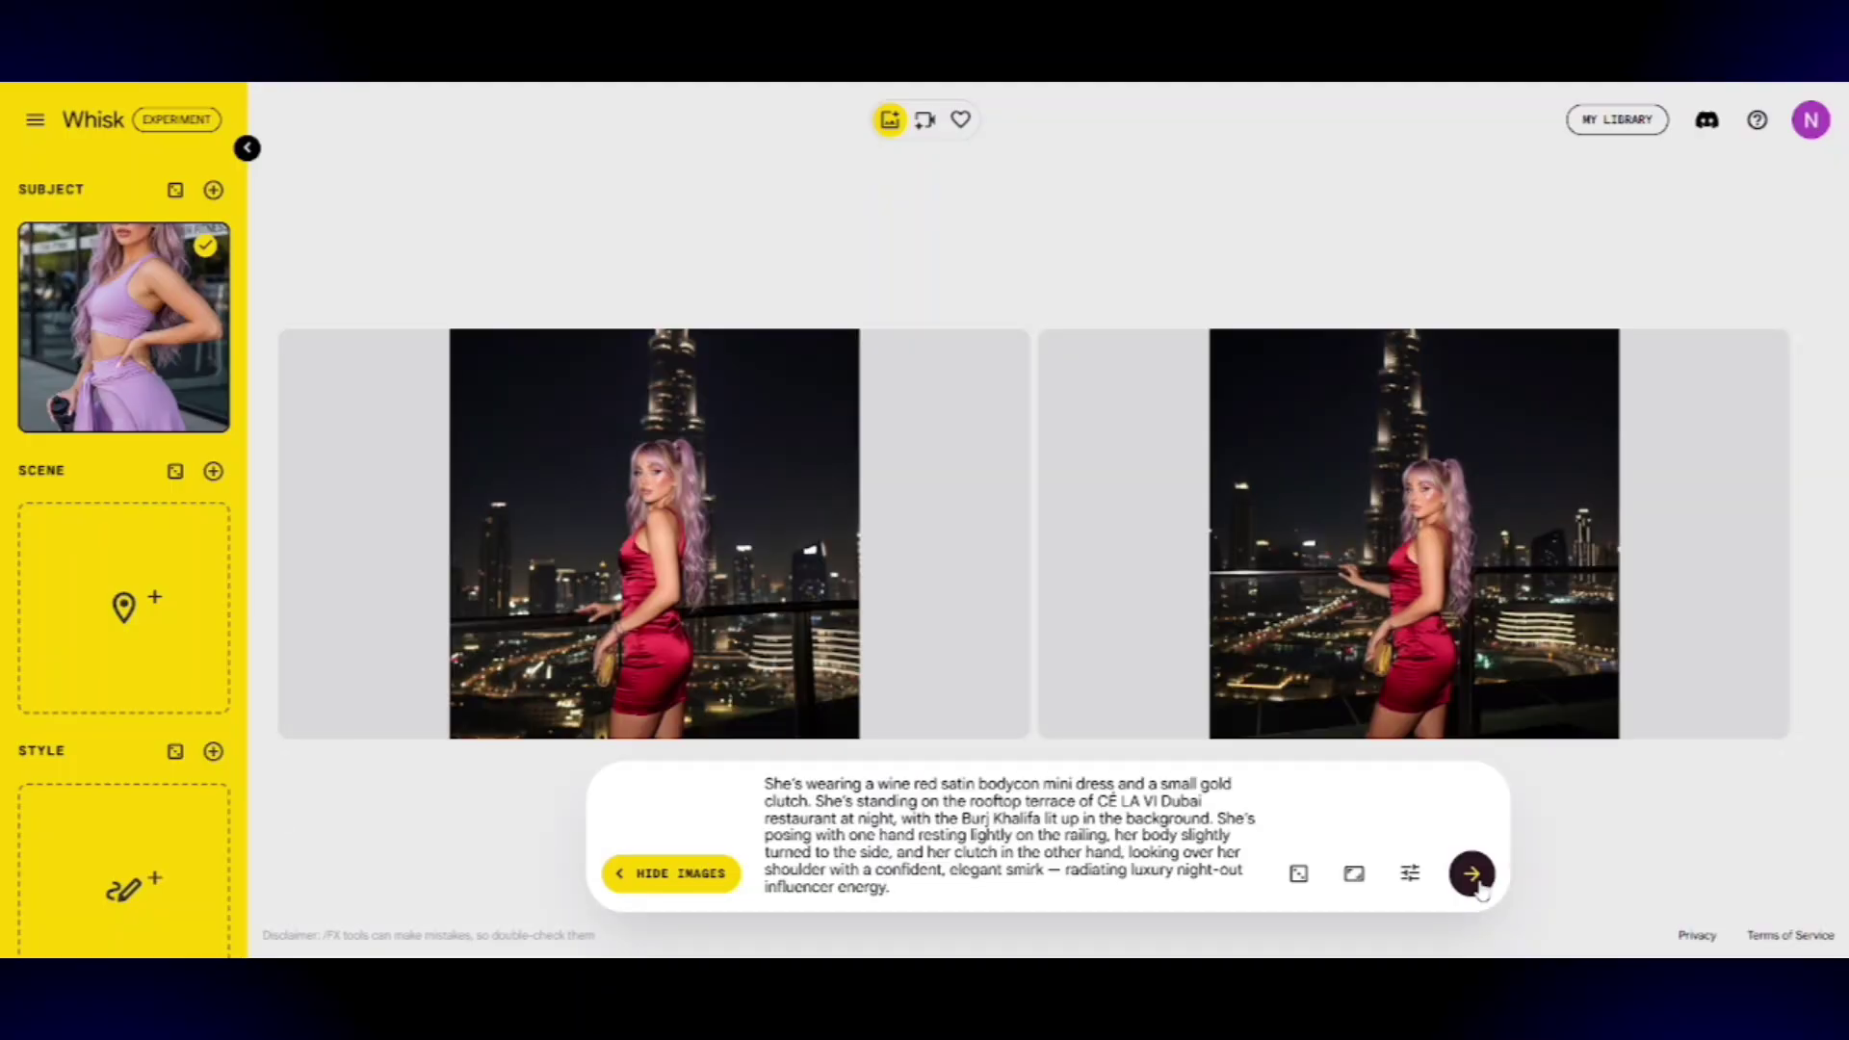
{"action": "mouse_move", "coordinate": [1424, 612]}
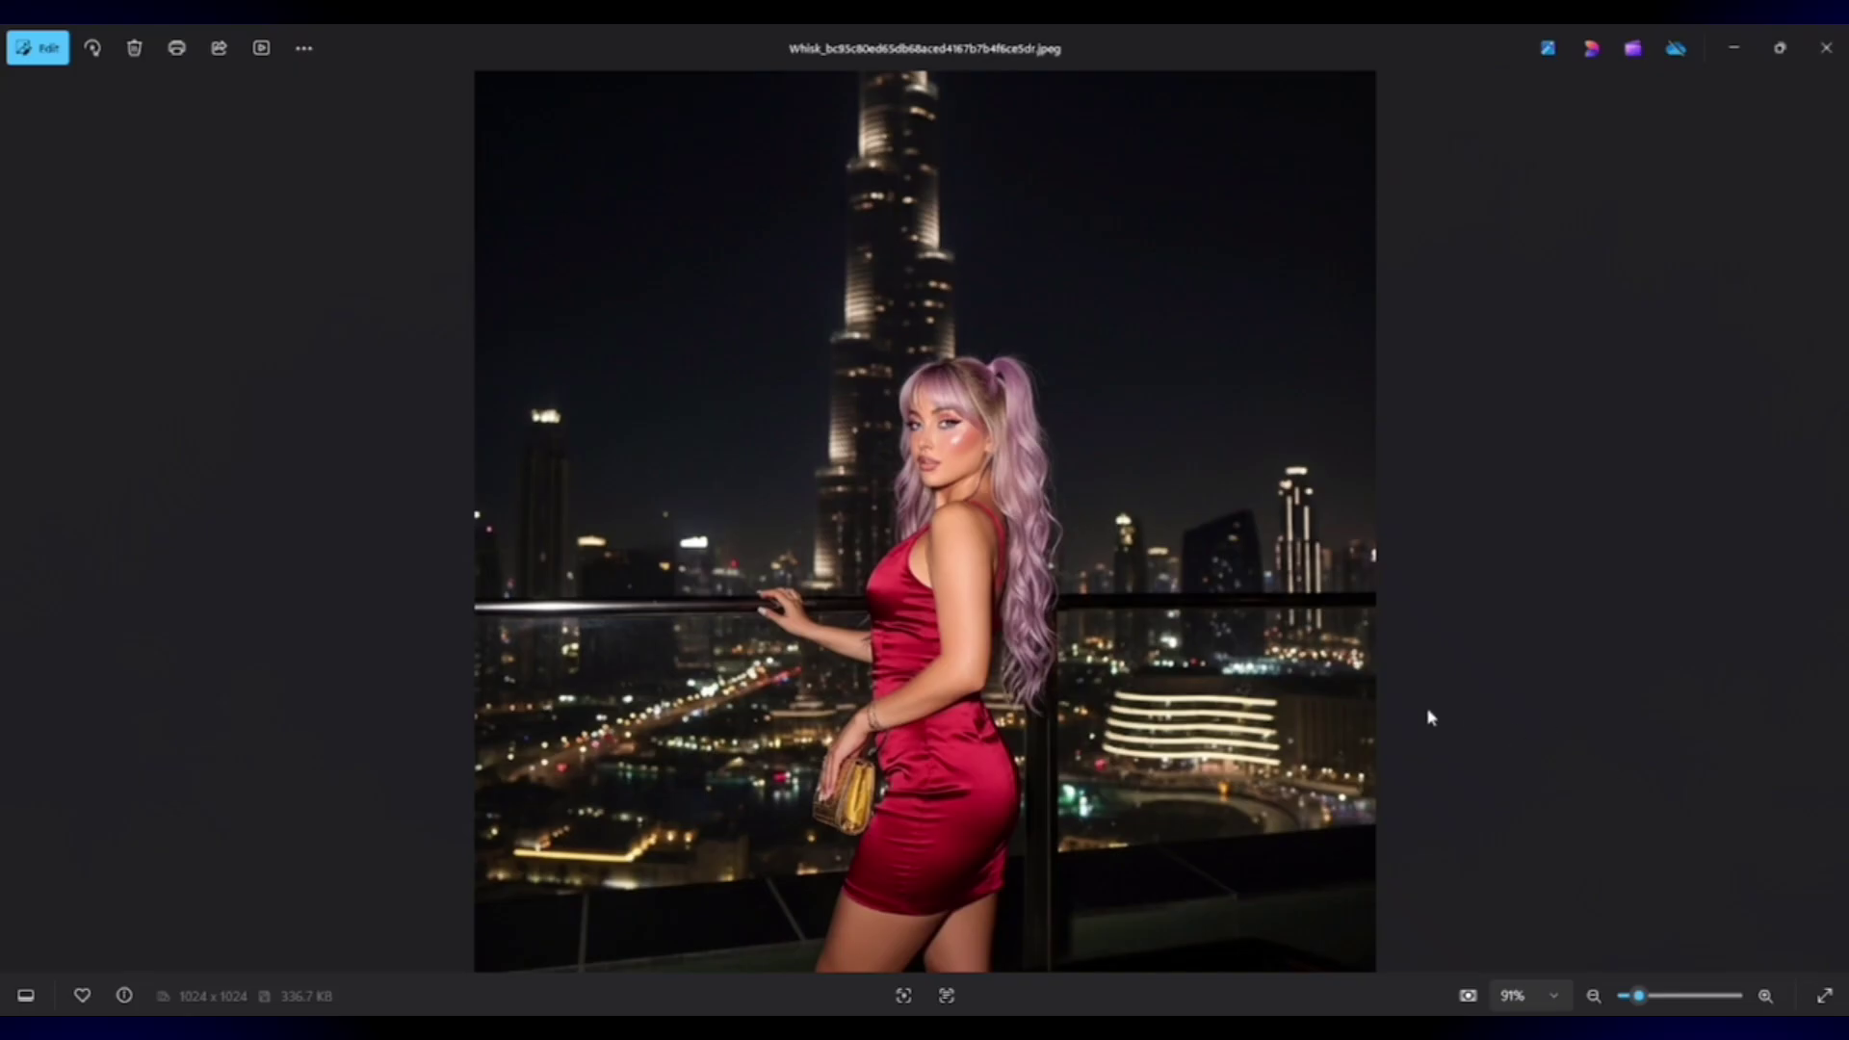
{"action": "key", "text": "Right"}
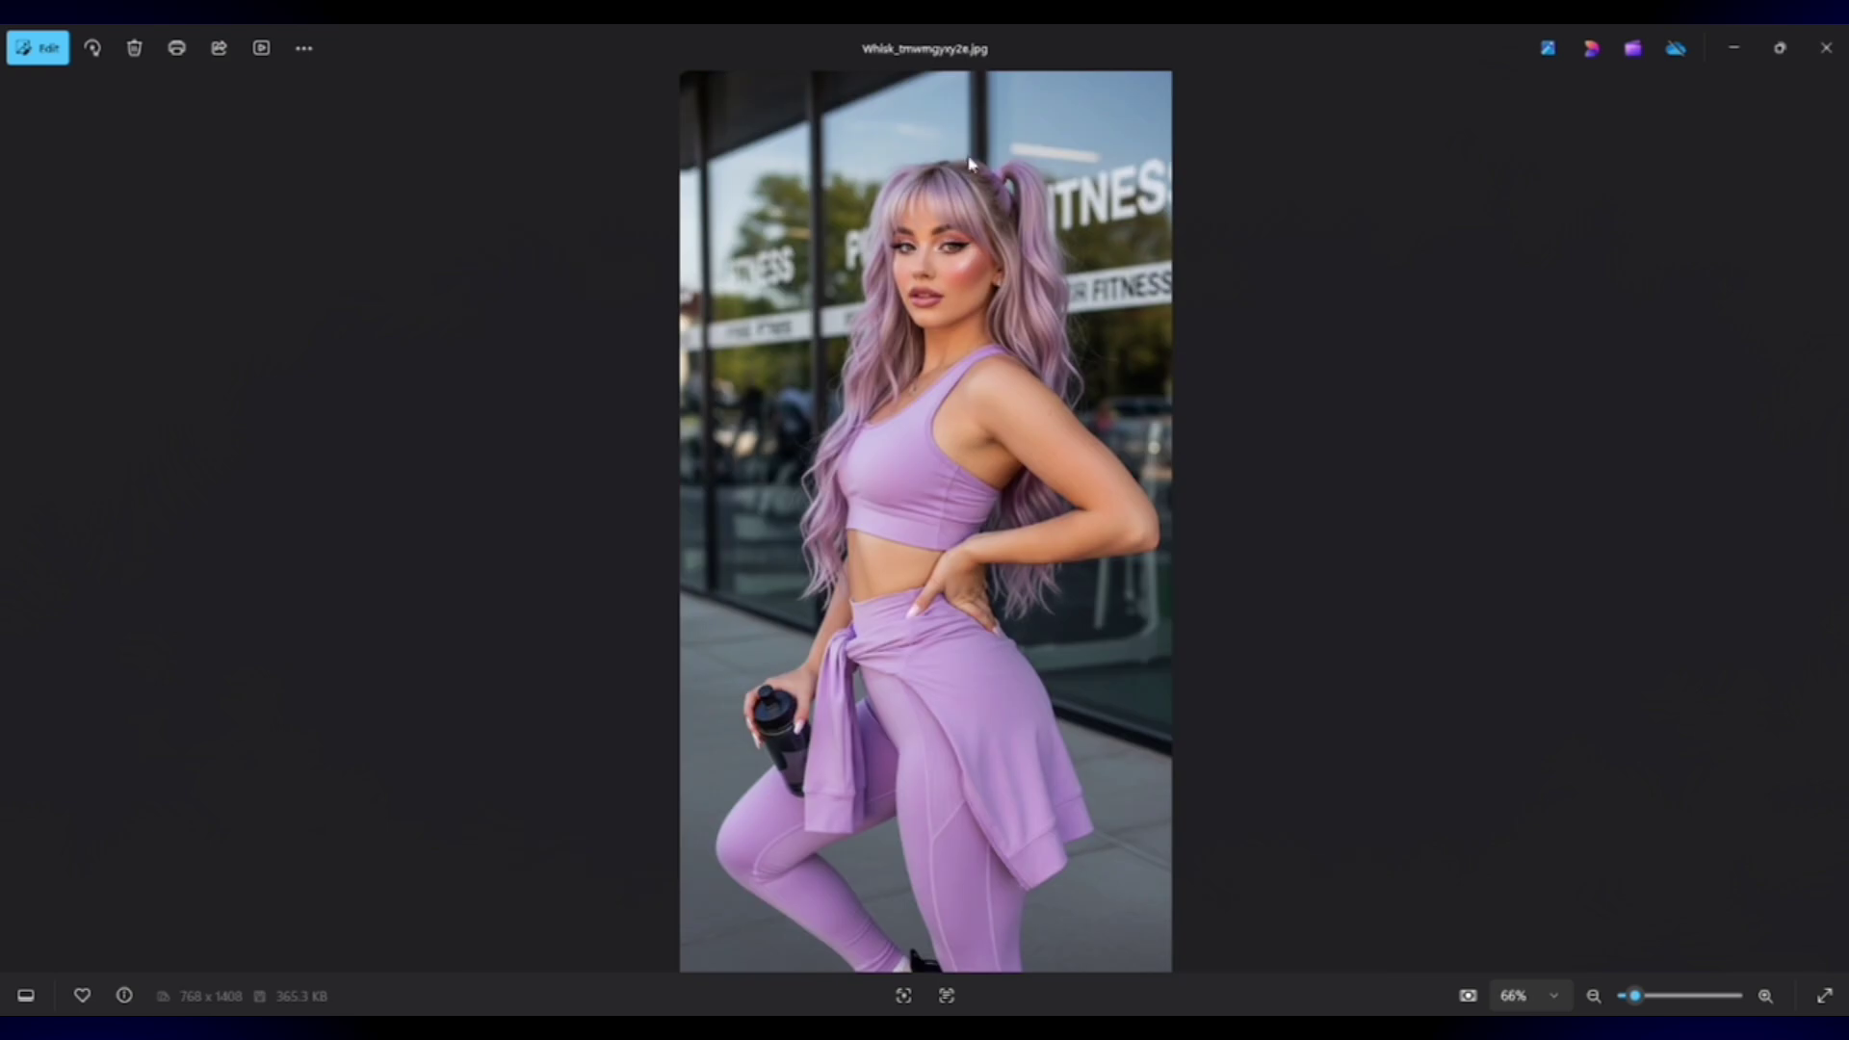
Lock the seed in the generation settings so that new images stay similar
{"action": "mouse_move", "coordinate": [1404, 975]}
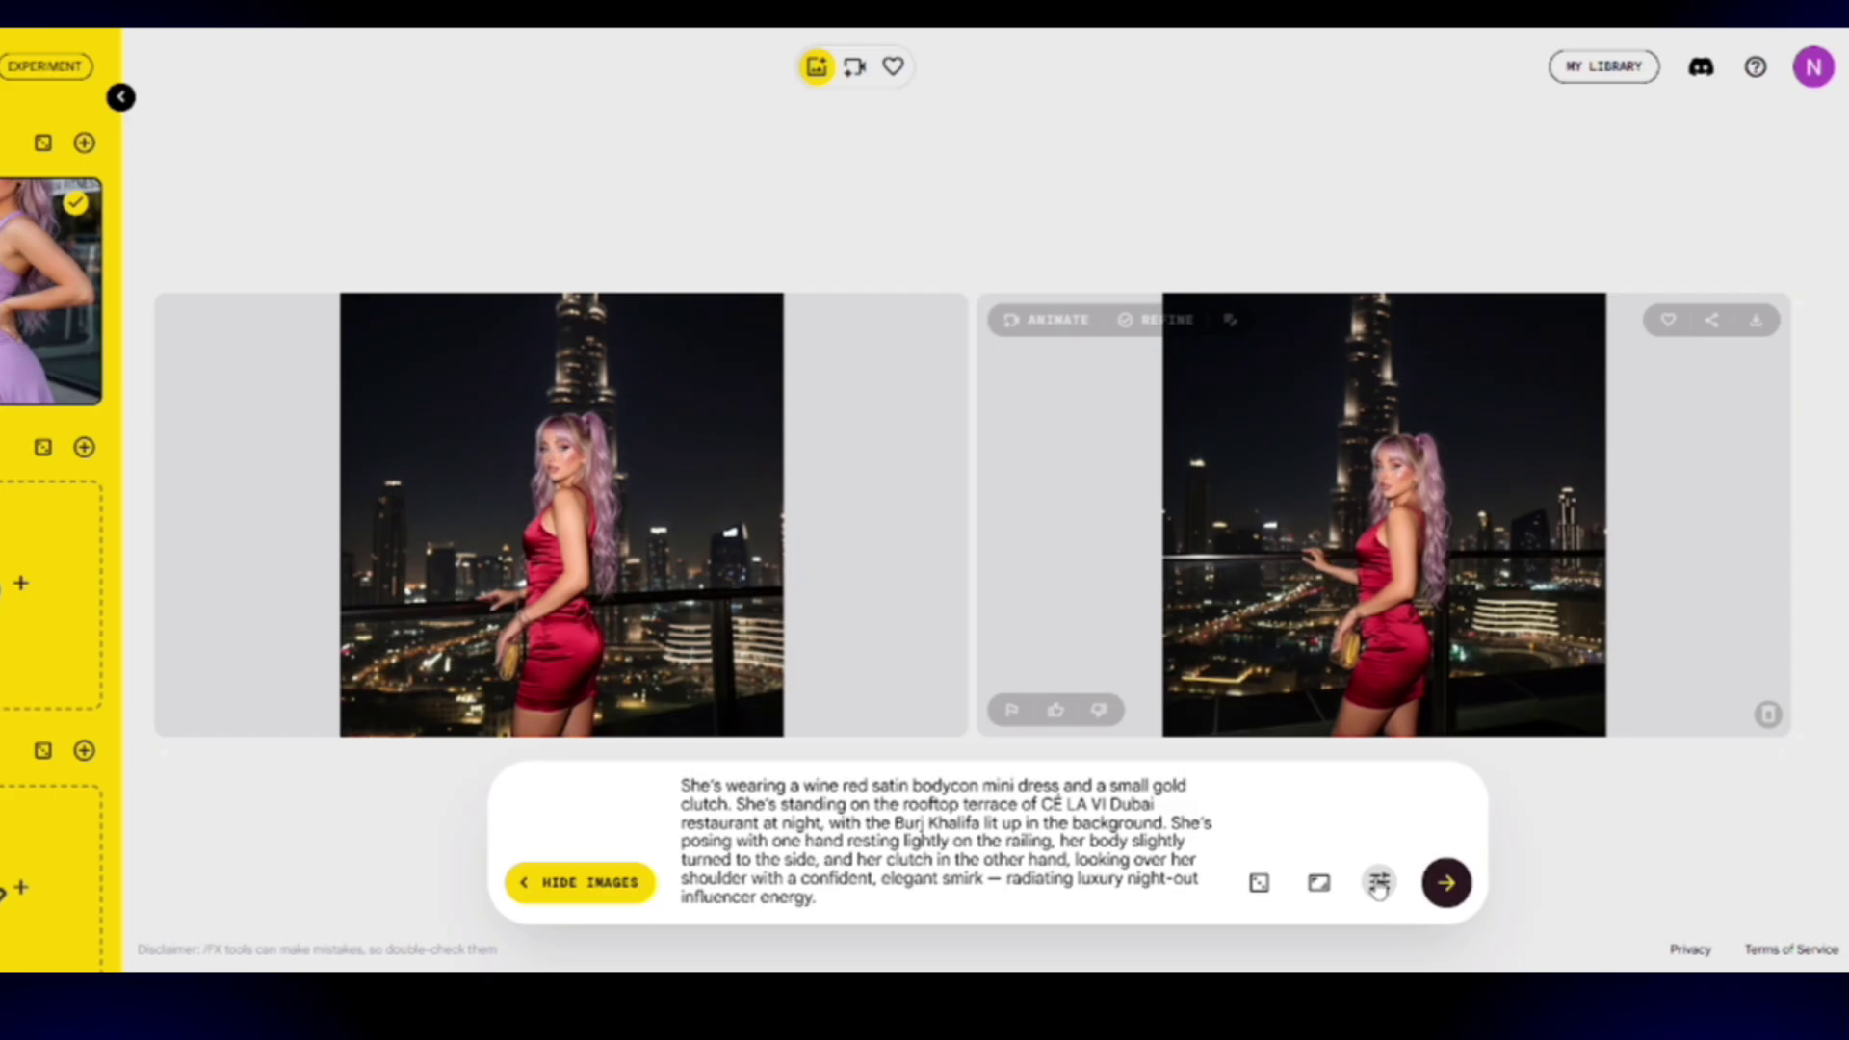
{"action": "left_click", "coordinate": [1410, 873]}
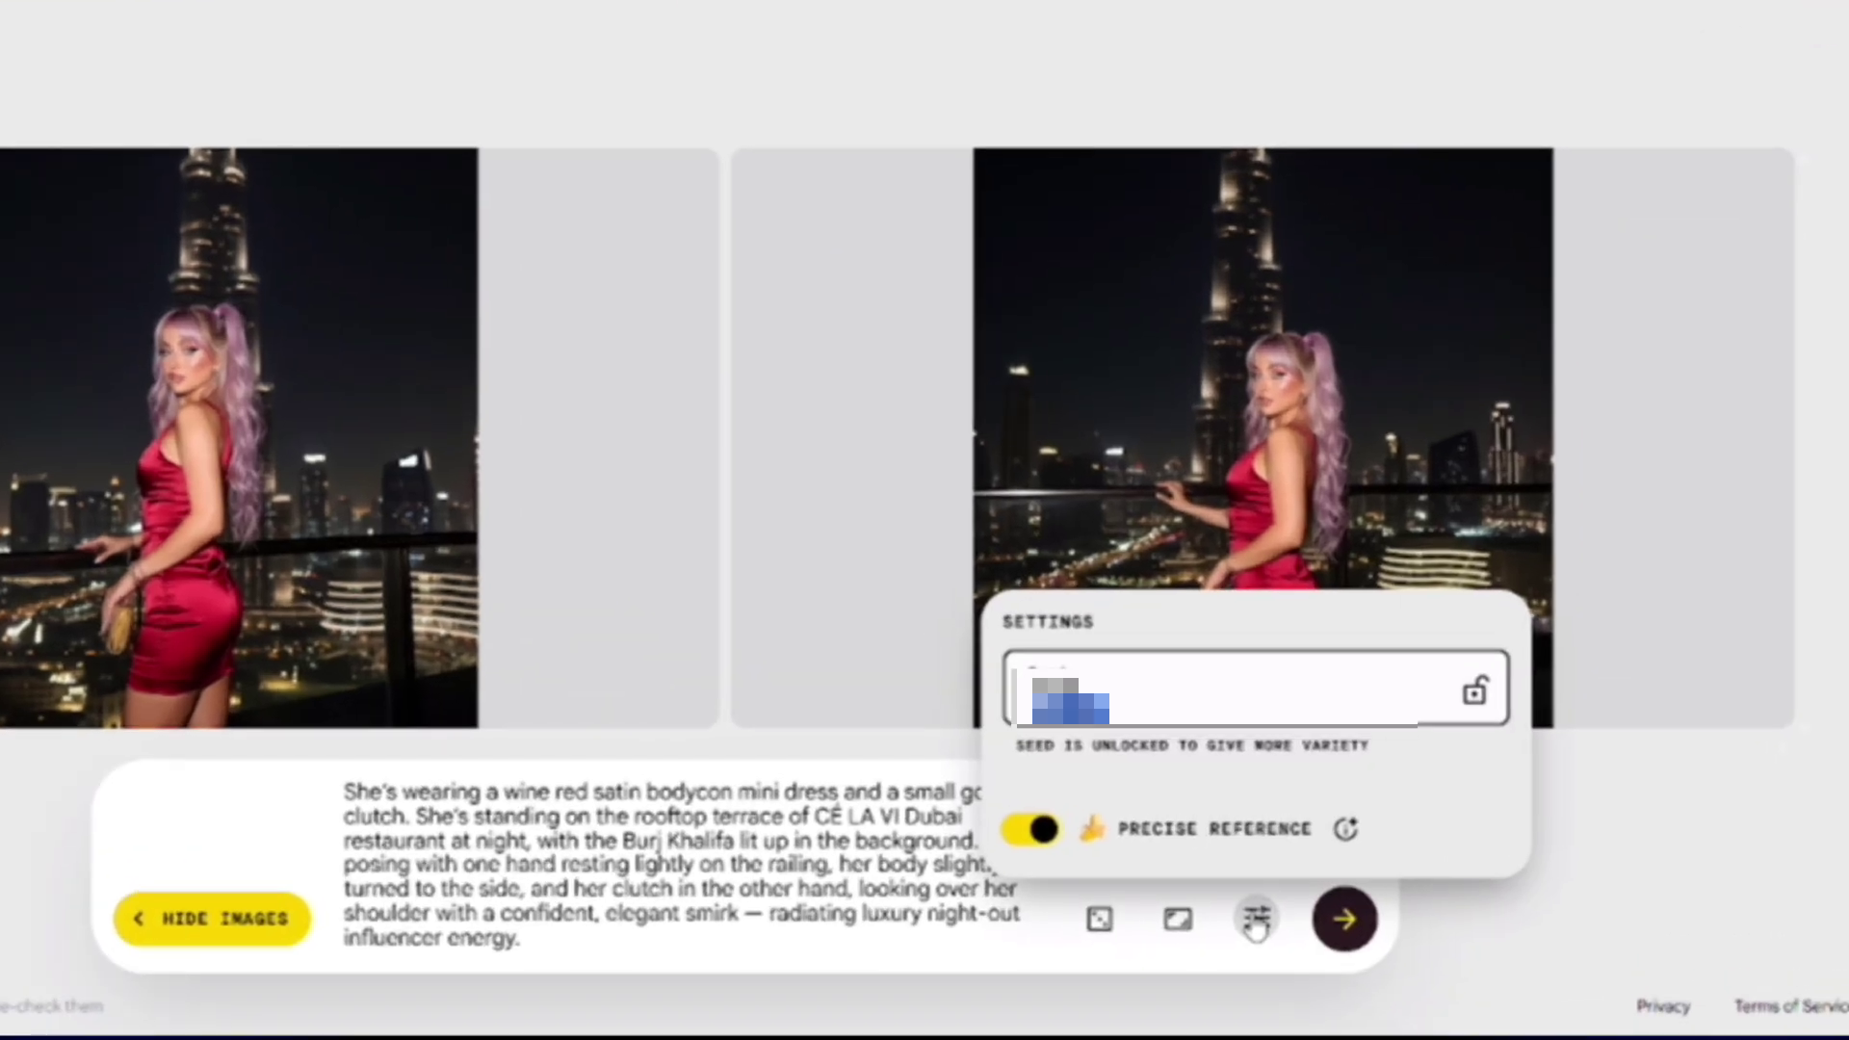
{"action": "left_click", "coordinate": [1477, 694]}
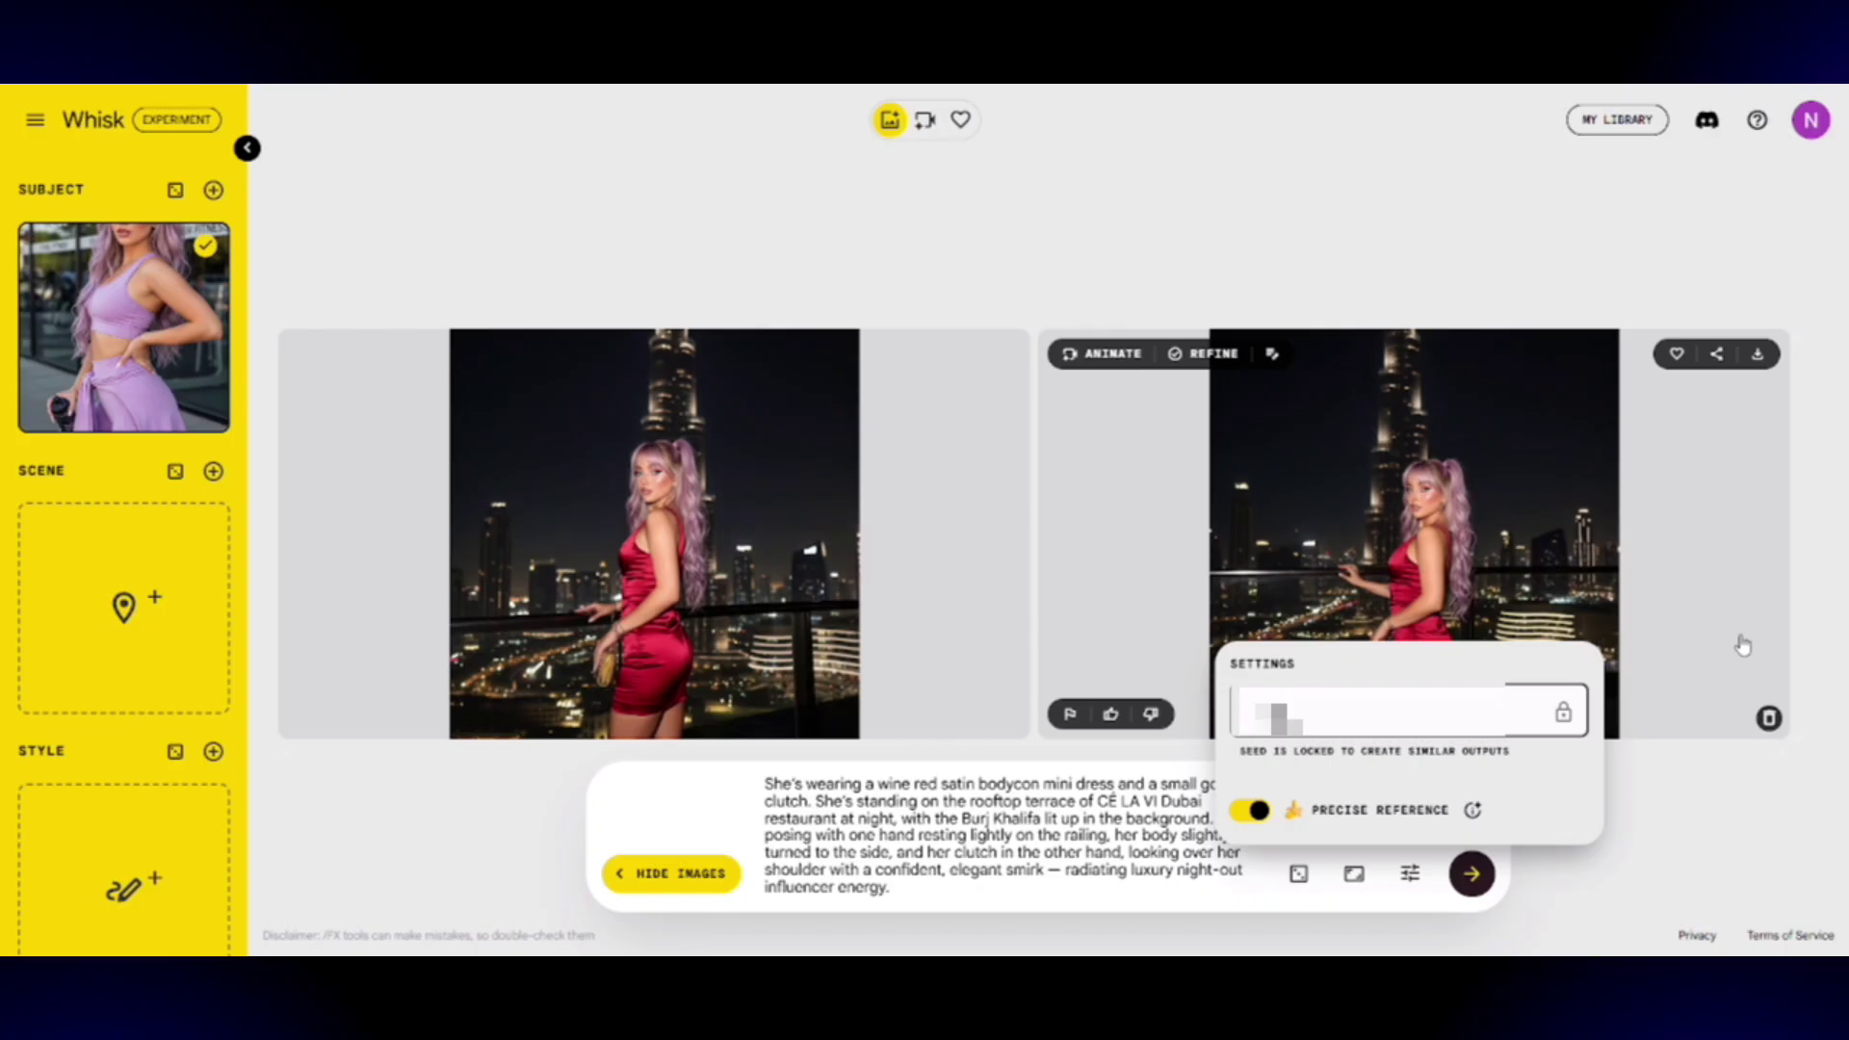
Replace the prompt with the Dubai Marina walk in a pastel off-shoulder top and linen trousers, and generate the images
{"action": "left_click", "coordinate": [958, 891]}
{"action": "key", "text": "ctrl+a"}
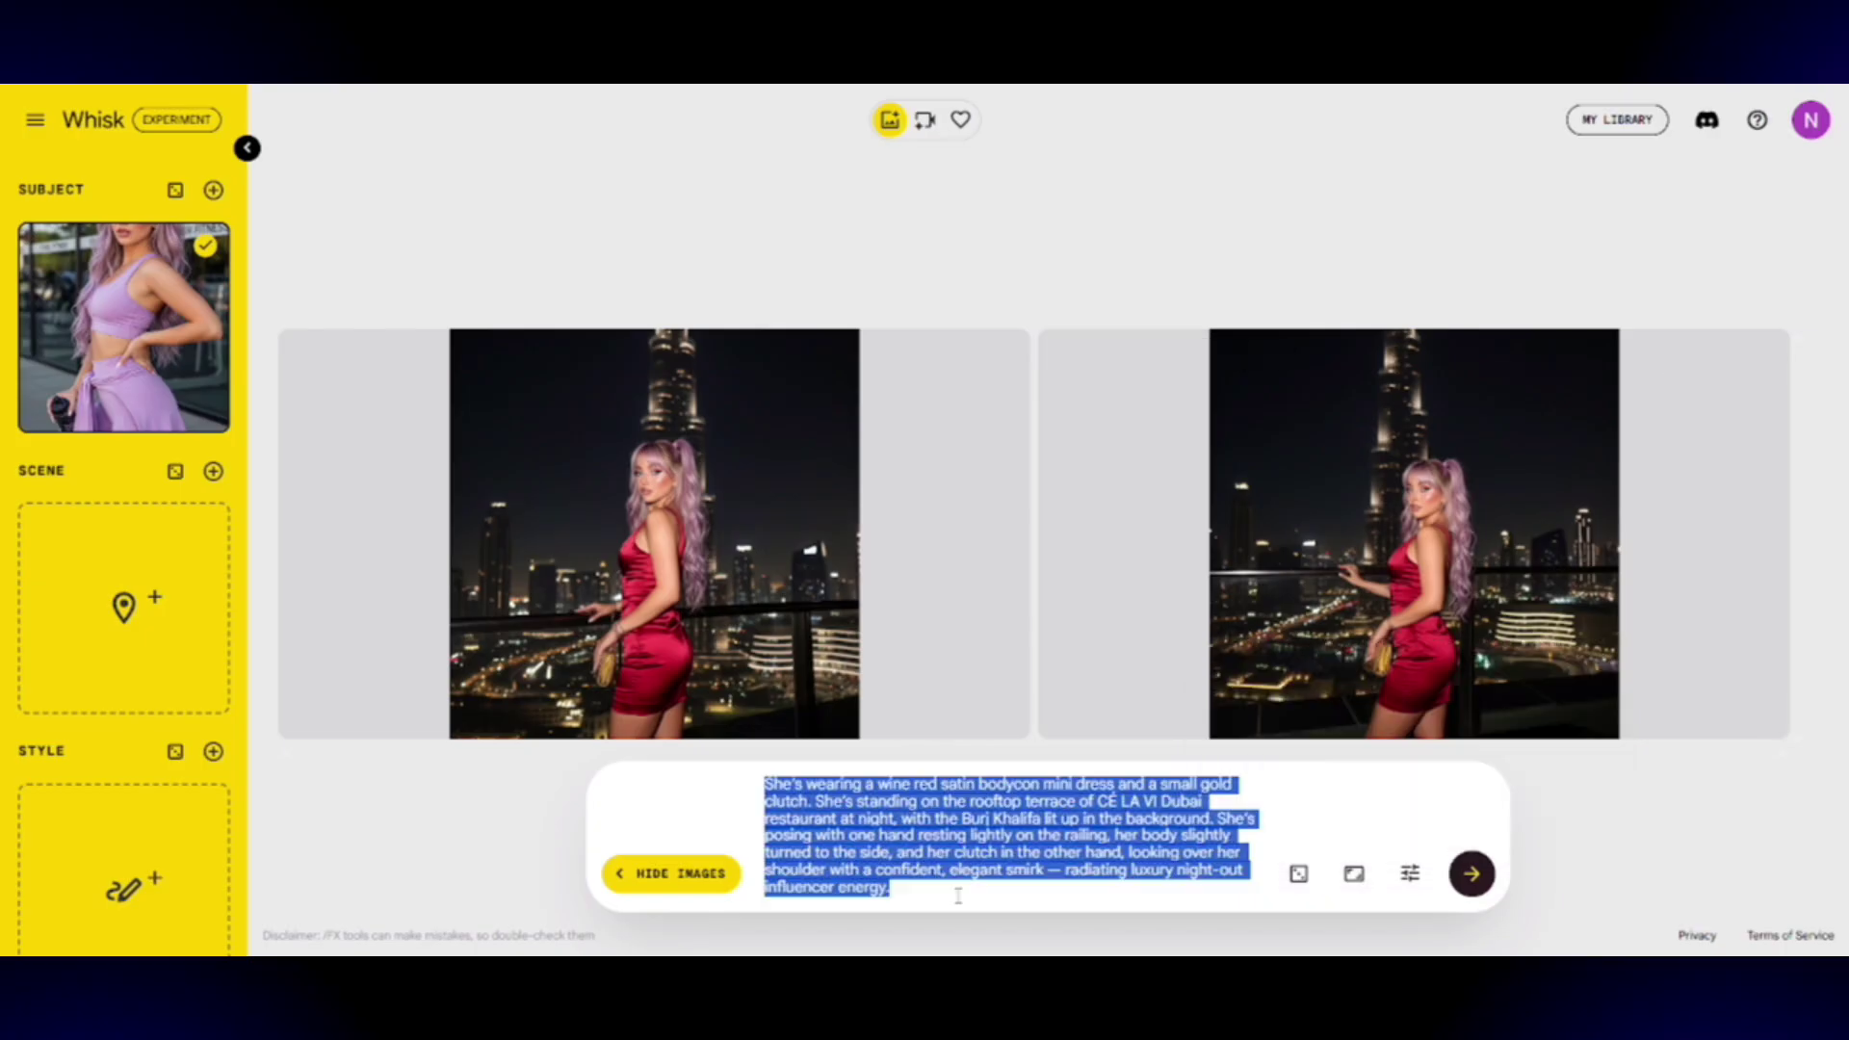
{"action": "type", "text": "She's wearing a pastel-colored off-shoulder top, and linen trousers. She has minimal jewelry and a small woven bag. She's walking along Dubai Marina with yachts behind her and palm trees lining the walkway. She's looking to the side with a relaxed smile while holding her bag on one hand — capturing an elegant day-in-the-city vibe."}
{"action": "left_click", "coordinate": [1474, 876]}
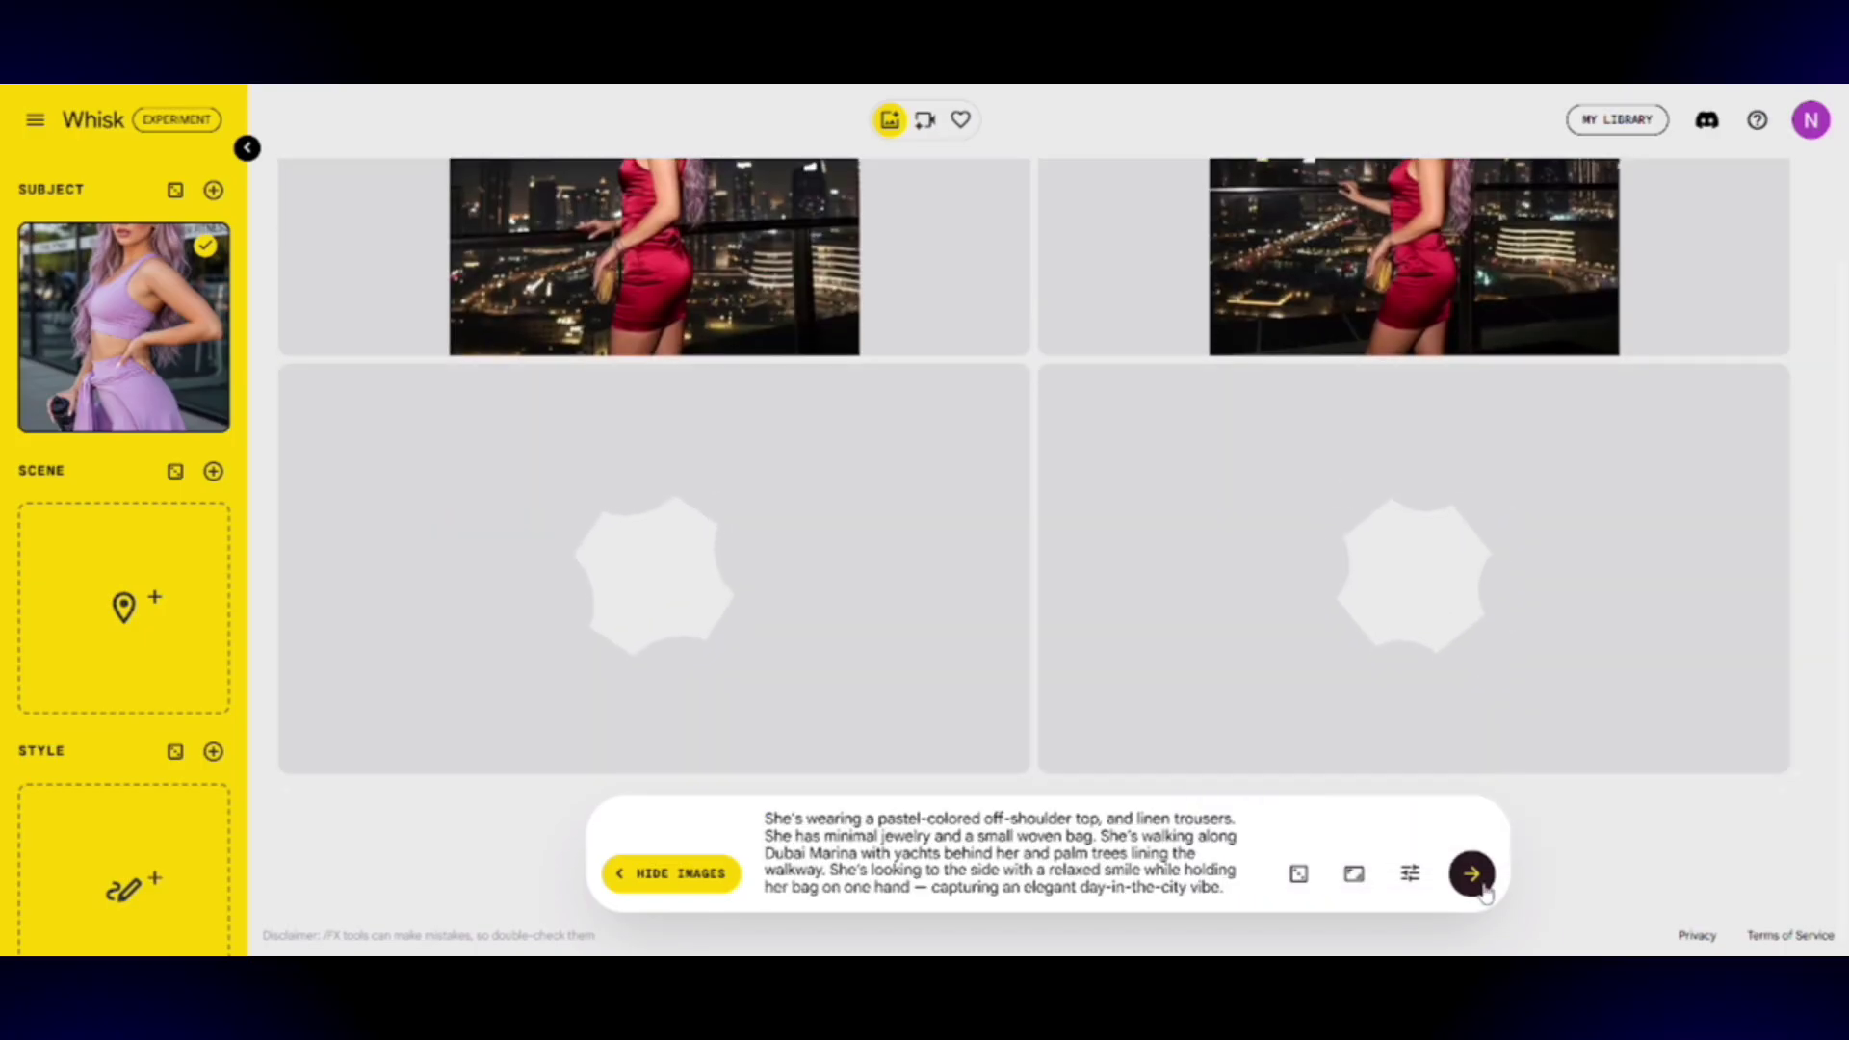
Inspect both Dubai Marina images enlarged and review the other generated scenes in the gallery
{"action": "left_click", "coordinate": [871, 611]}
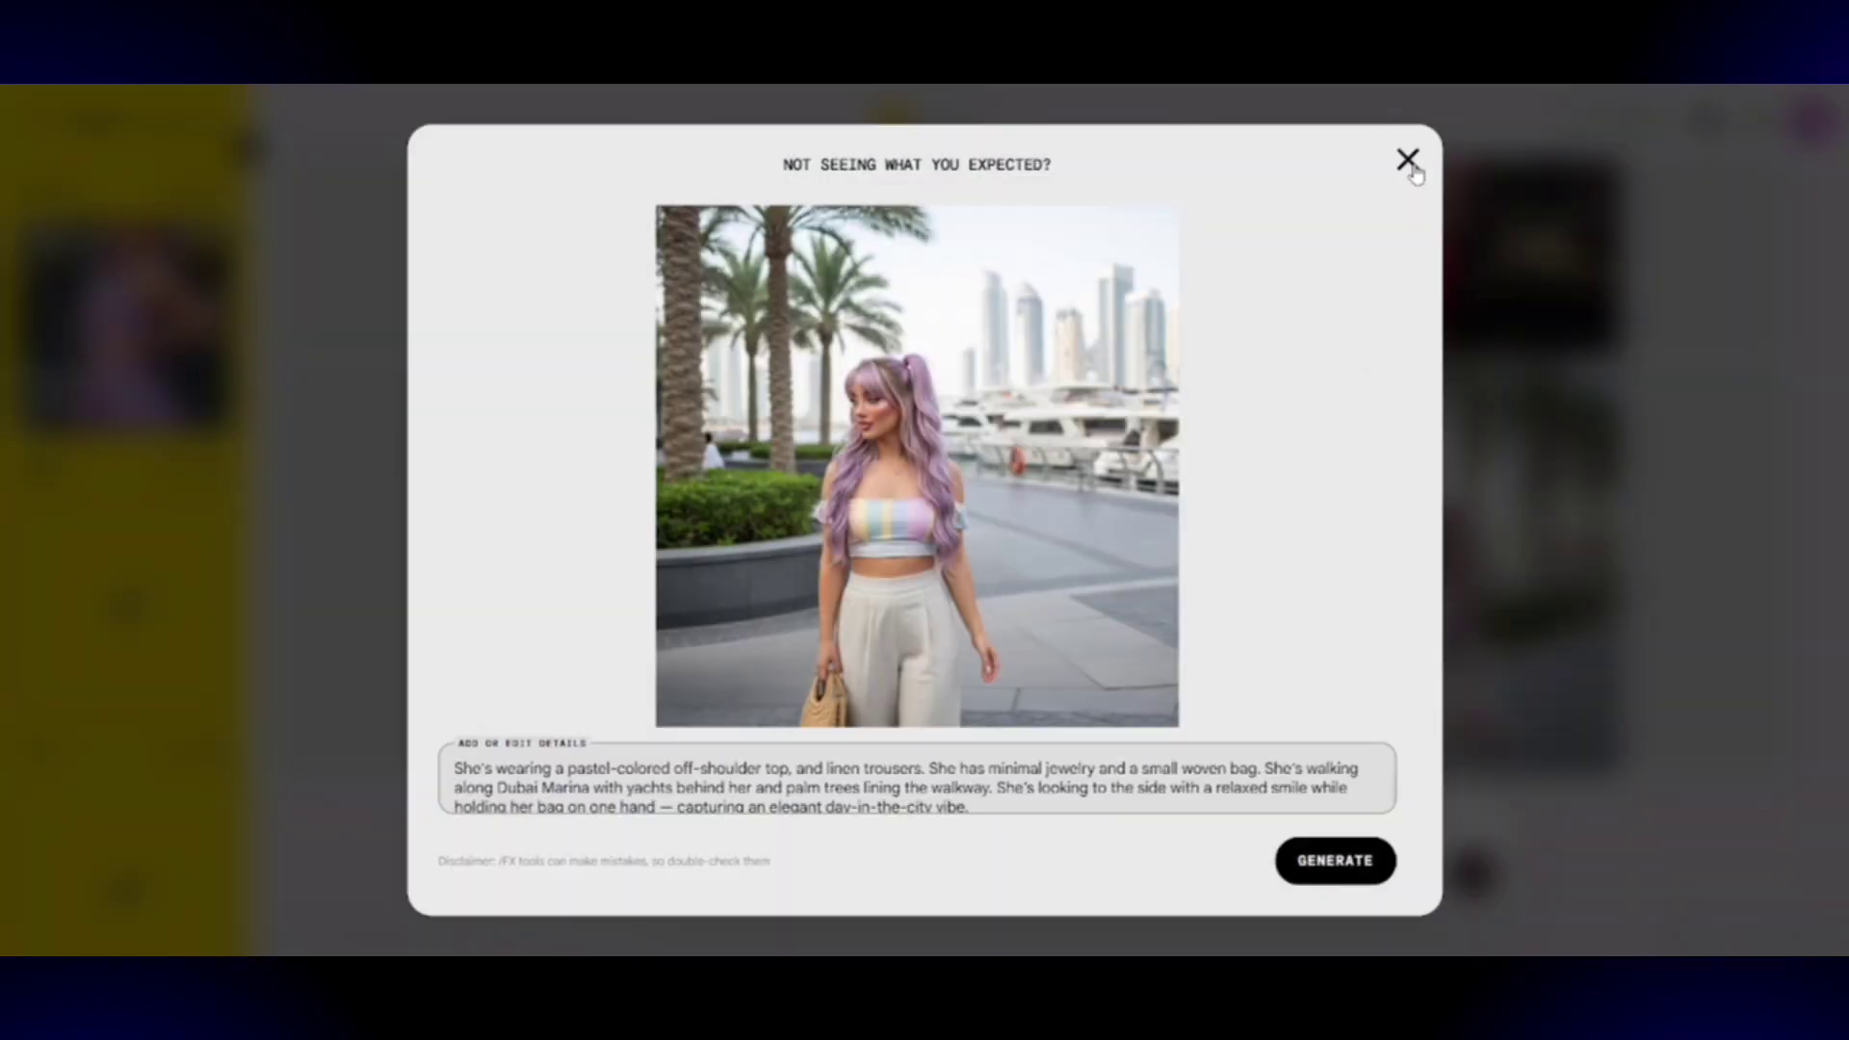
{"action": "left_click", "coordinate": [1408, 160]}
{"action": "left_click", "coordinate": [1489, 525]}
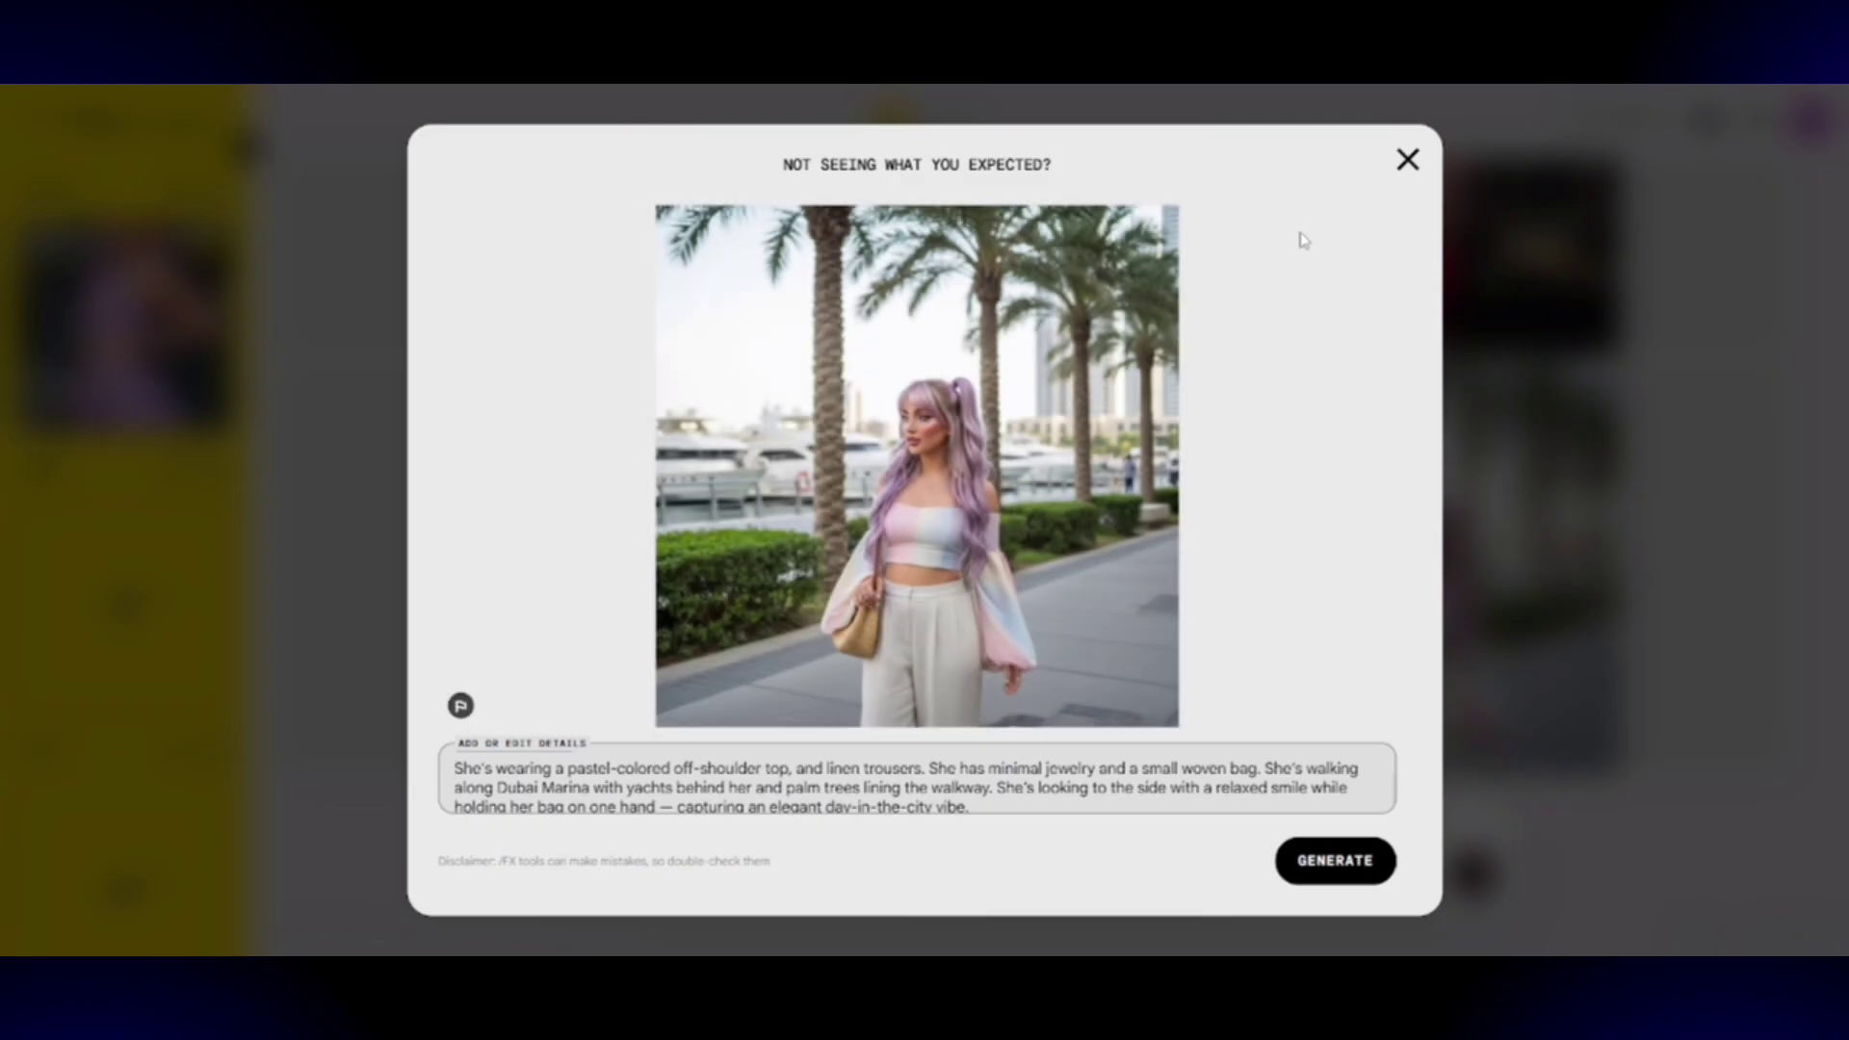
{"action": "left_click", "coordinate": [1409, 164]}
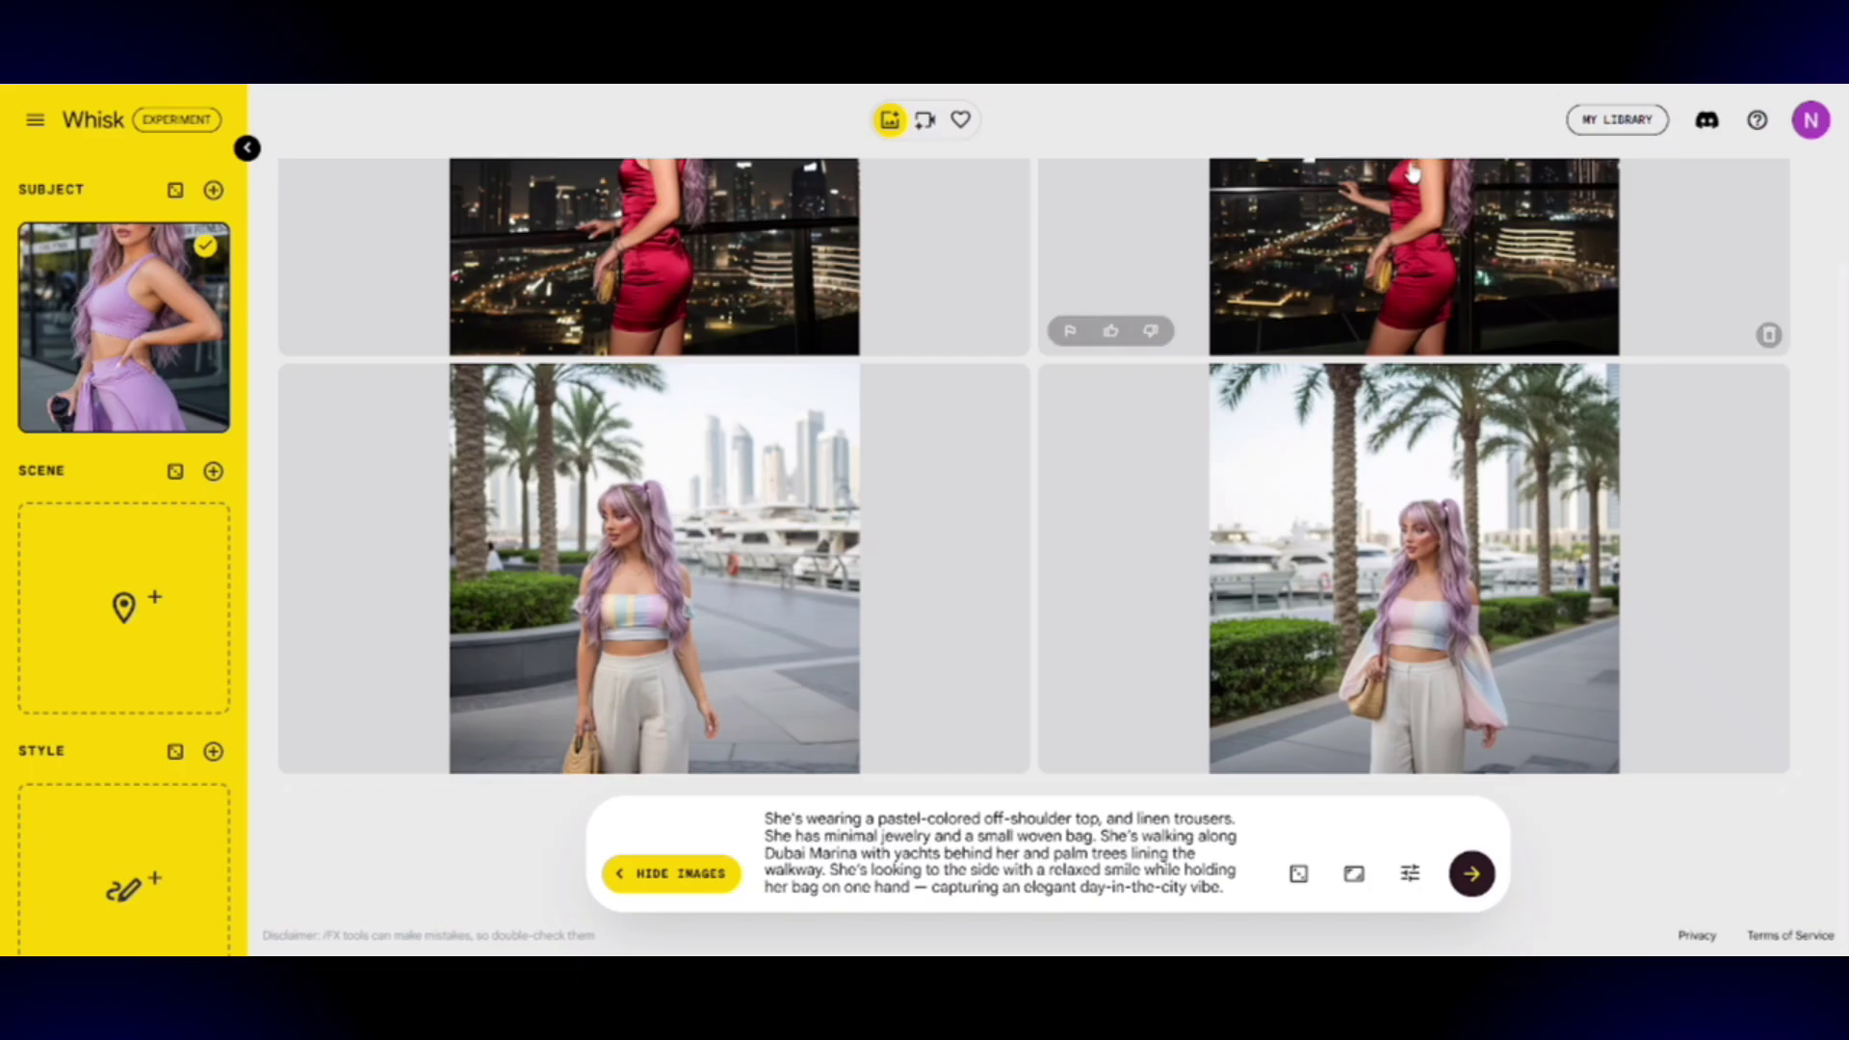
{"action": "mouse_move", "coordinate": [689, 549]}
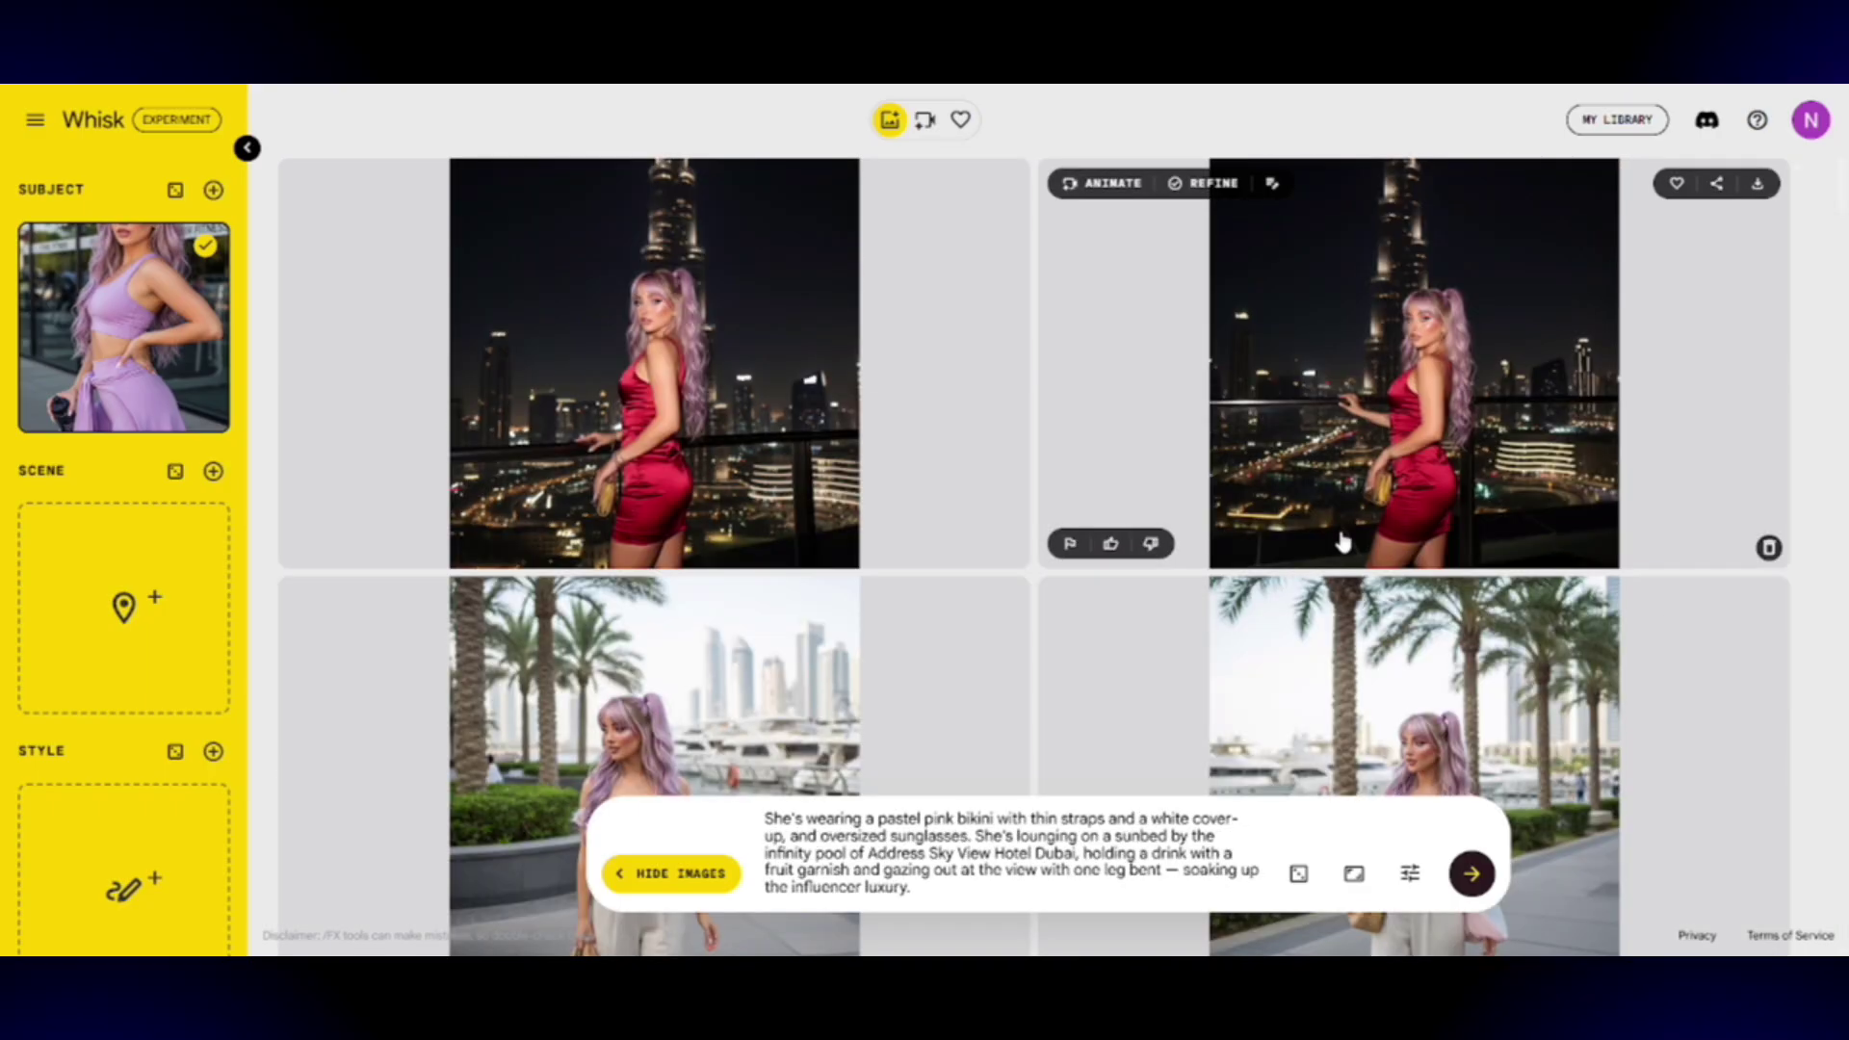
{"action": "scroll", "coordinate": [1341, 542], "scroll_direction": "down", "scroll_amount": 20}
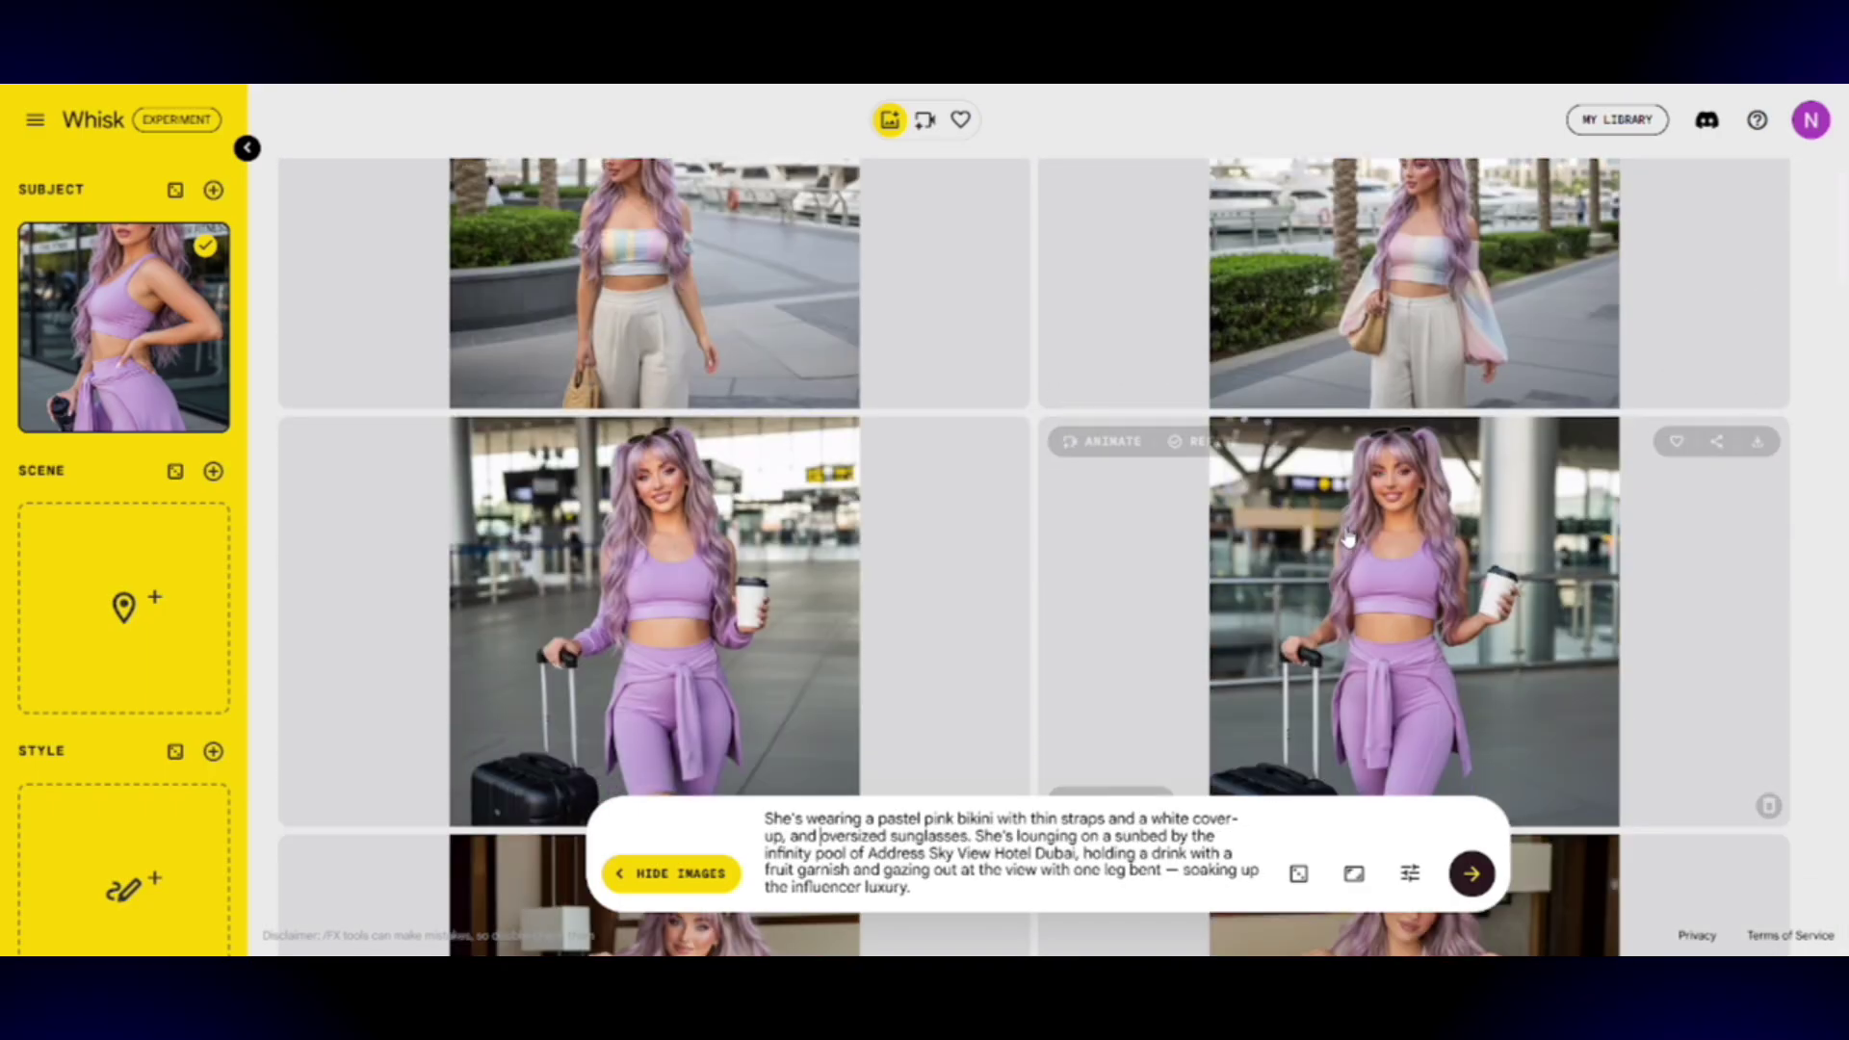
{"action": "scroll", "coordinate": [1348, 536], "scroll_direction": "down", "scroll_amount": 15}
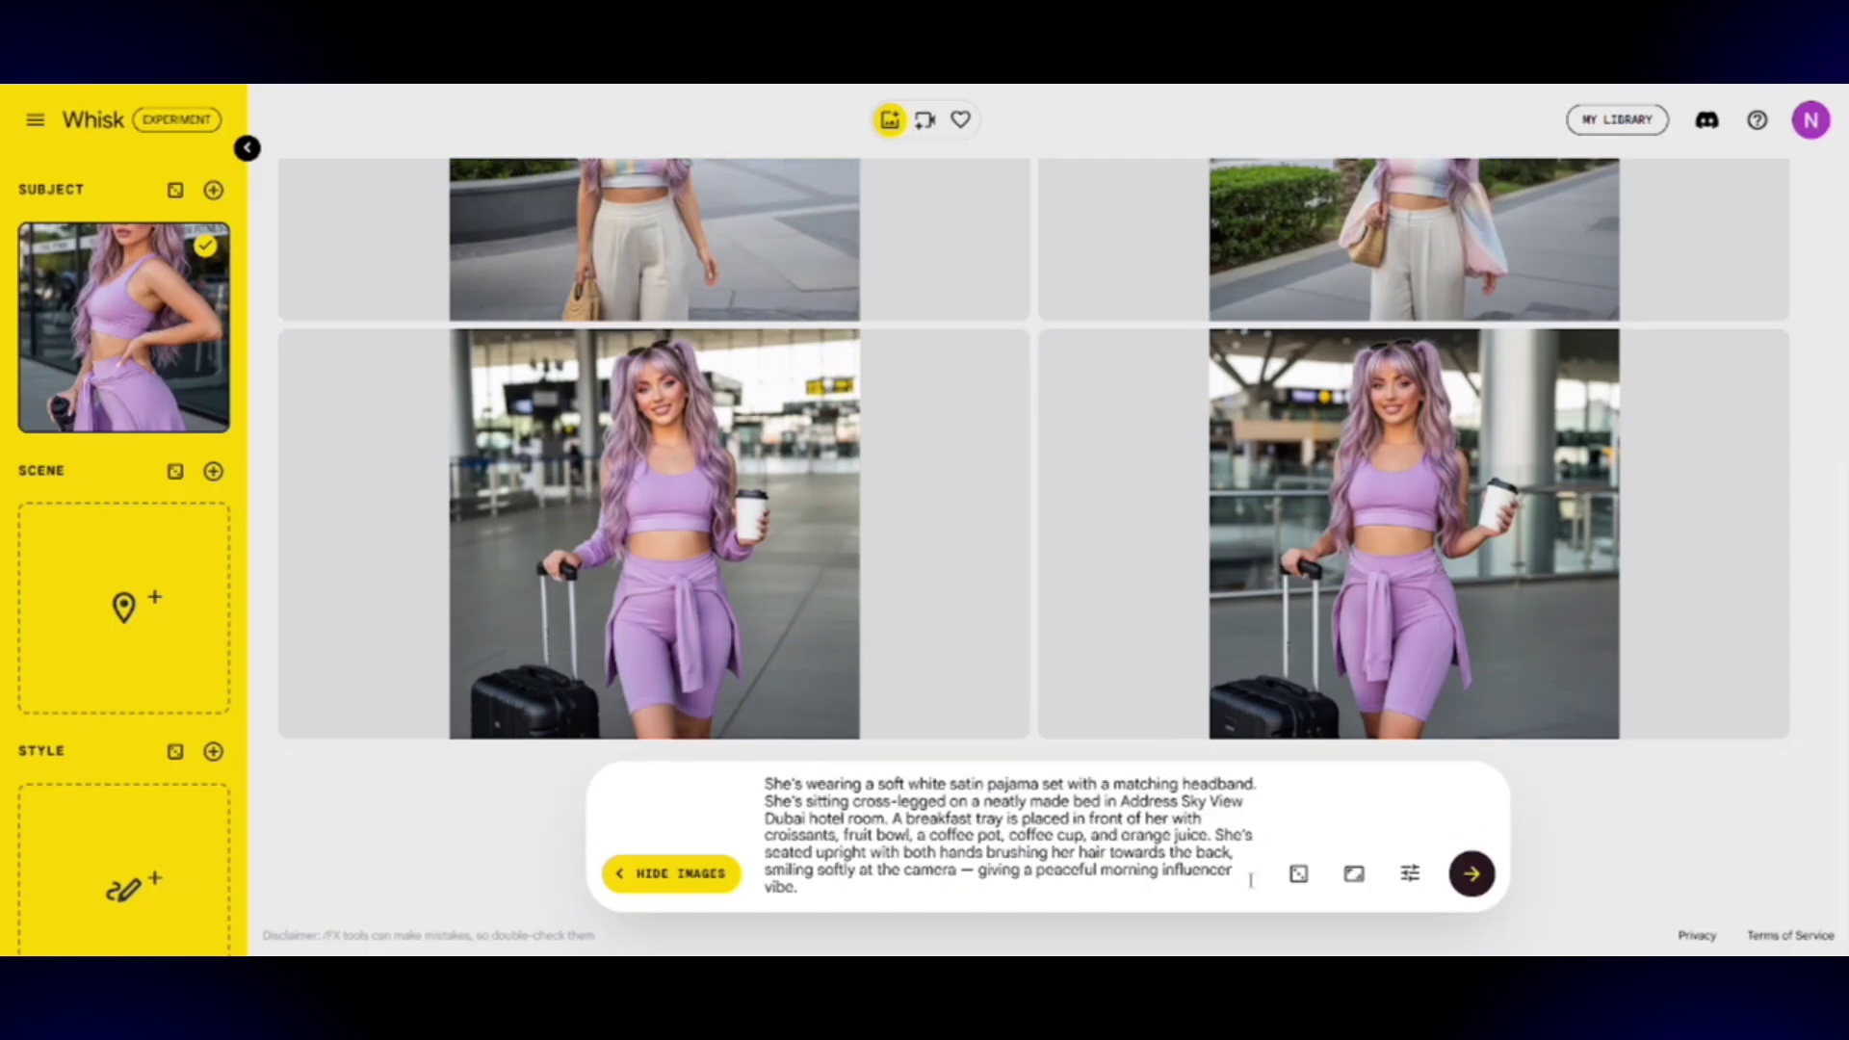
Generate the hotel breakfast pajama, golden-hour white jumpsuit and Christmas morning scenes from their respective prompts
{"action": "key", "text": "Return"}
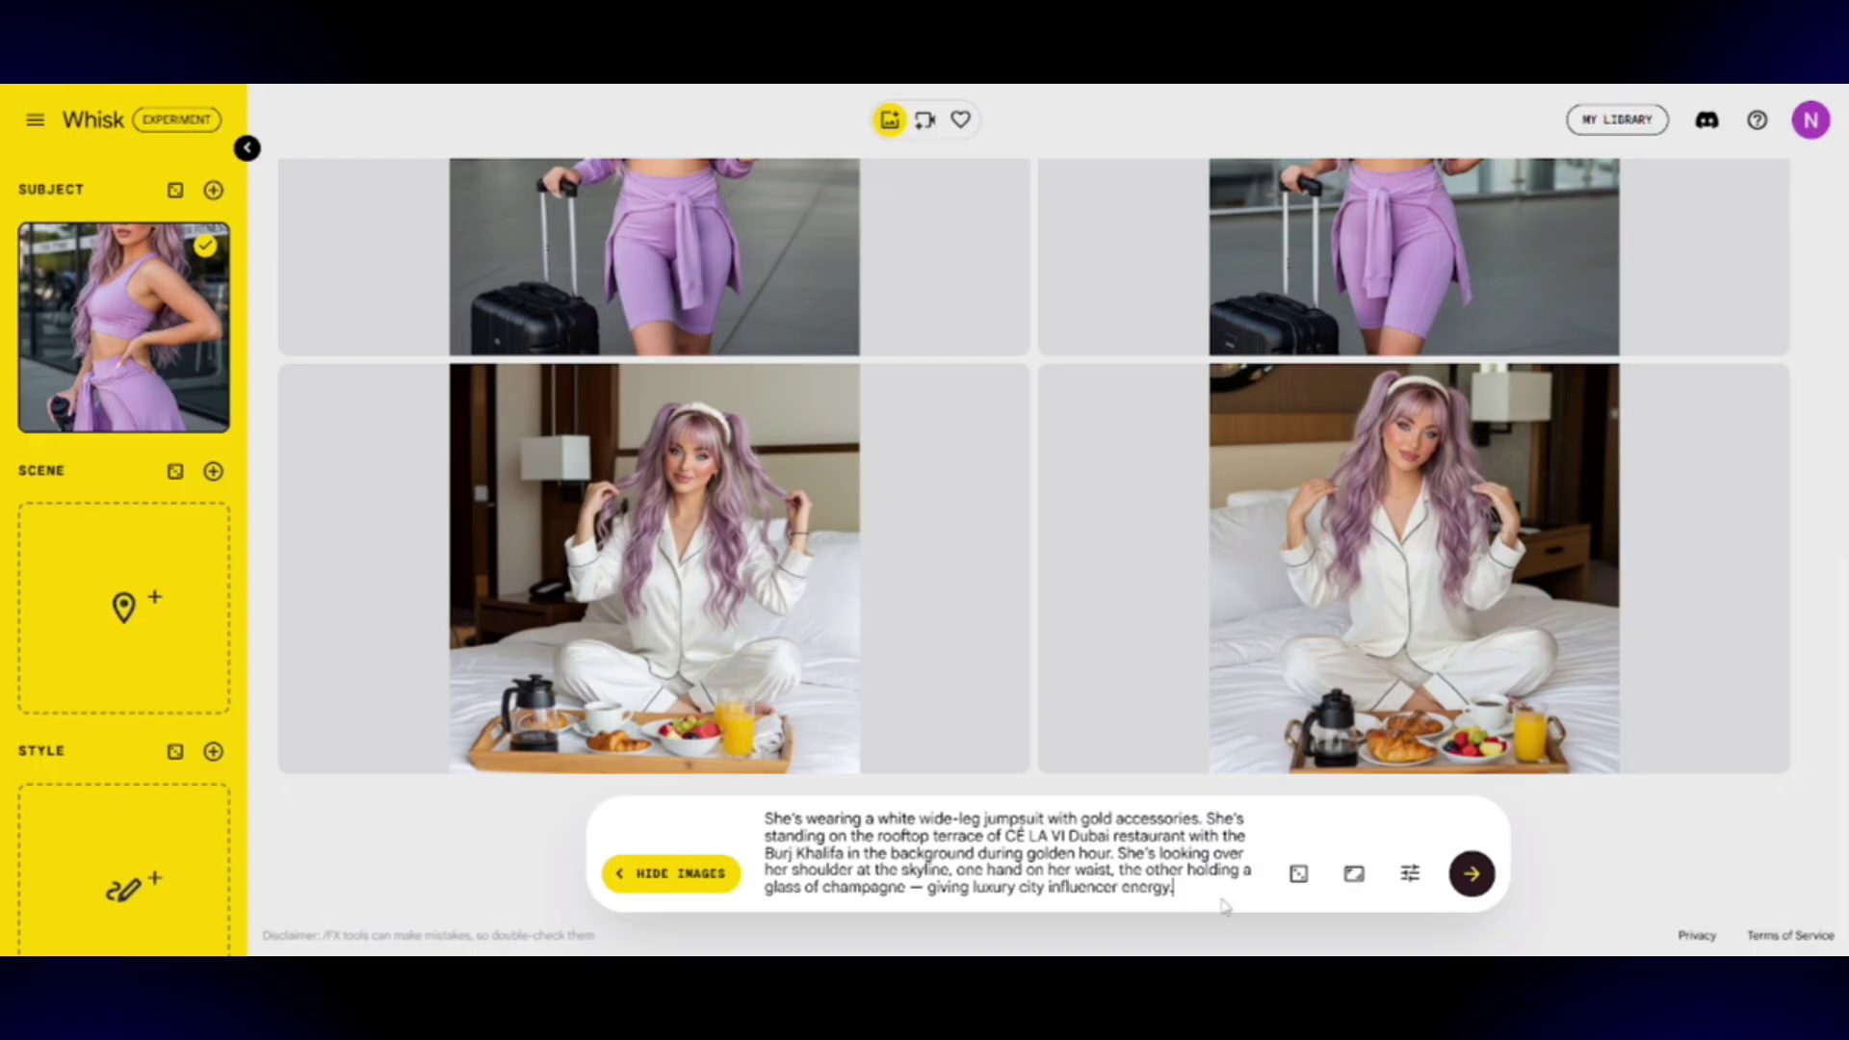
{"action": "key", "text": "Return"}
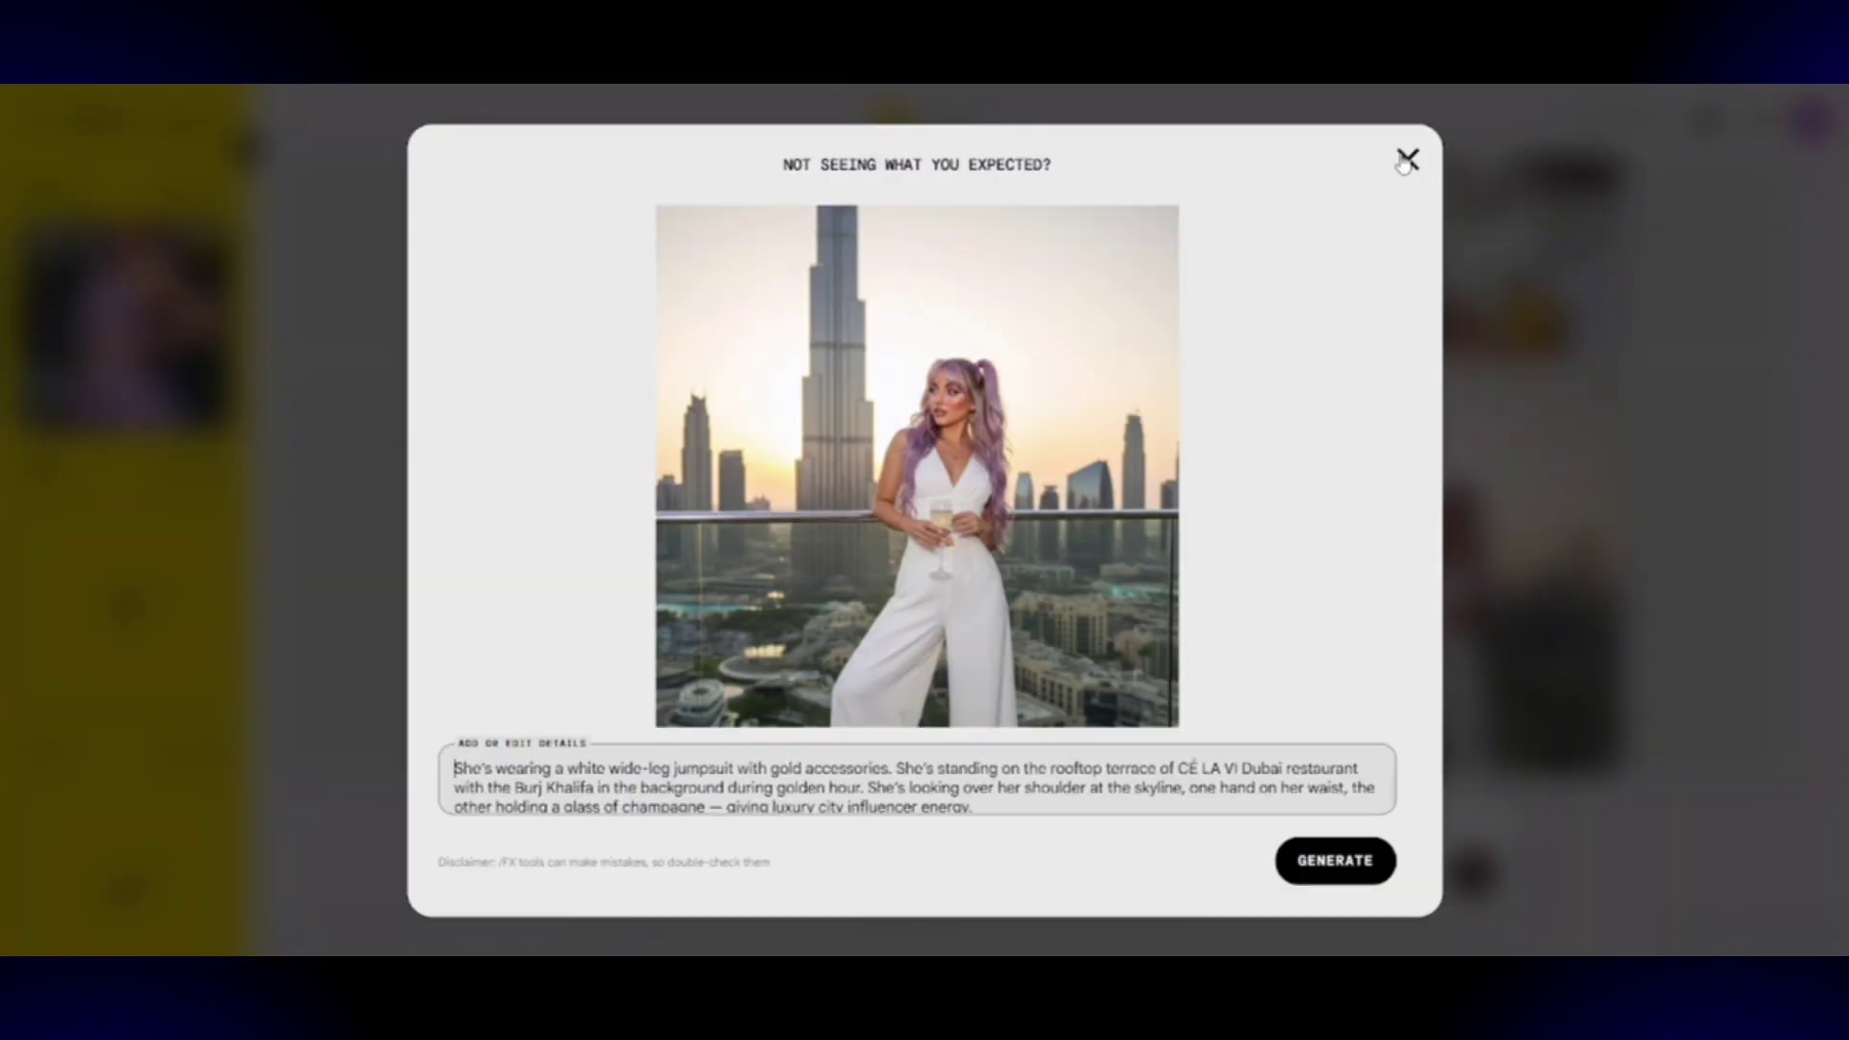
{"action": "left_click", "coordinate": [1407, 160]}
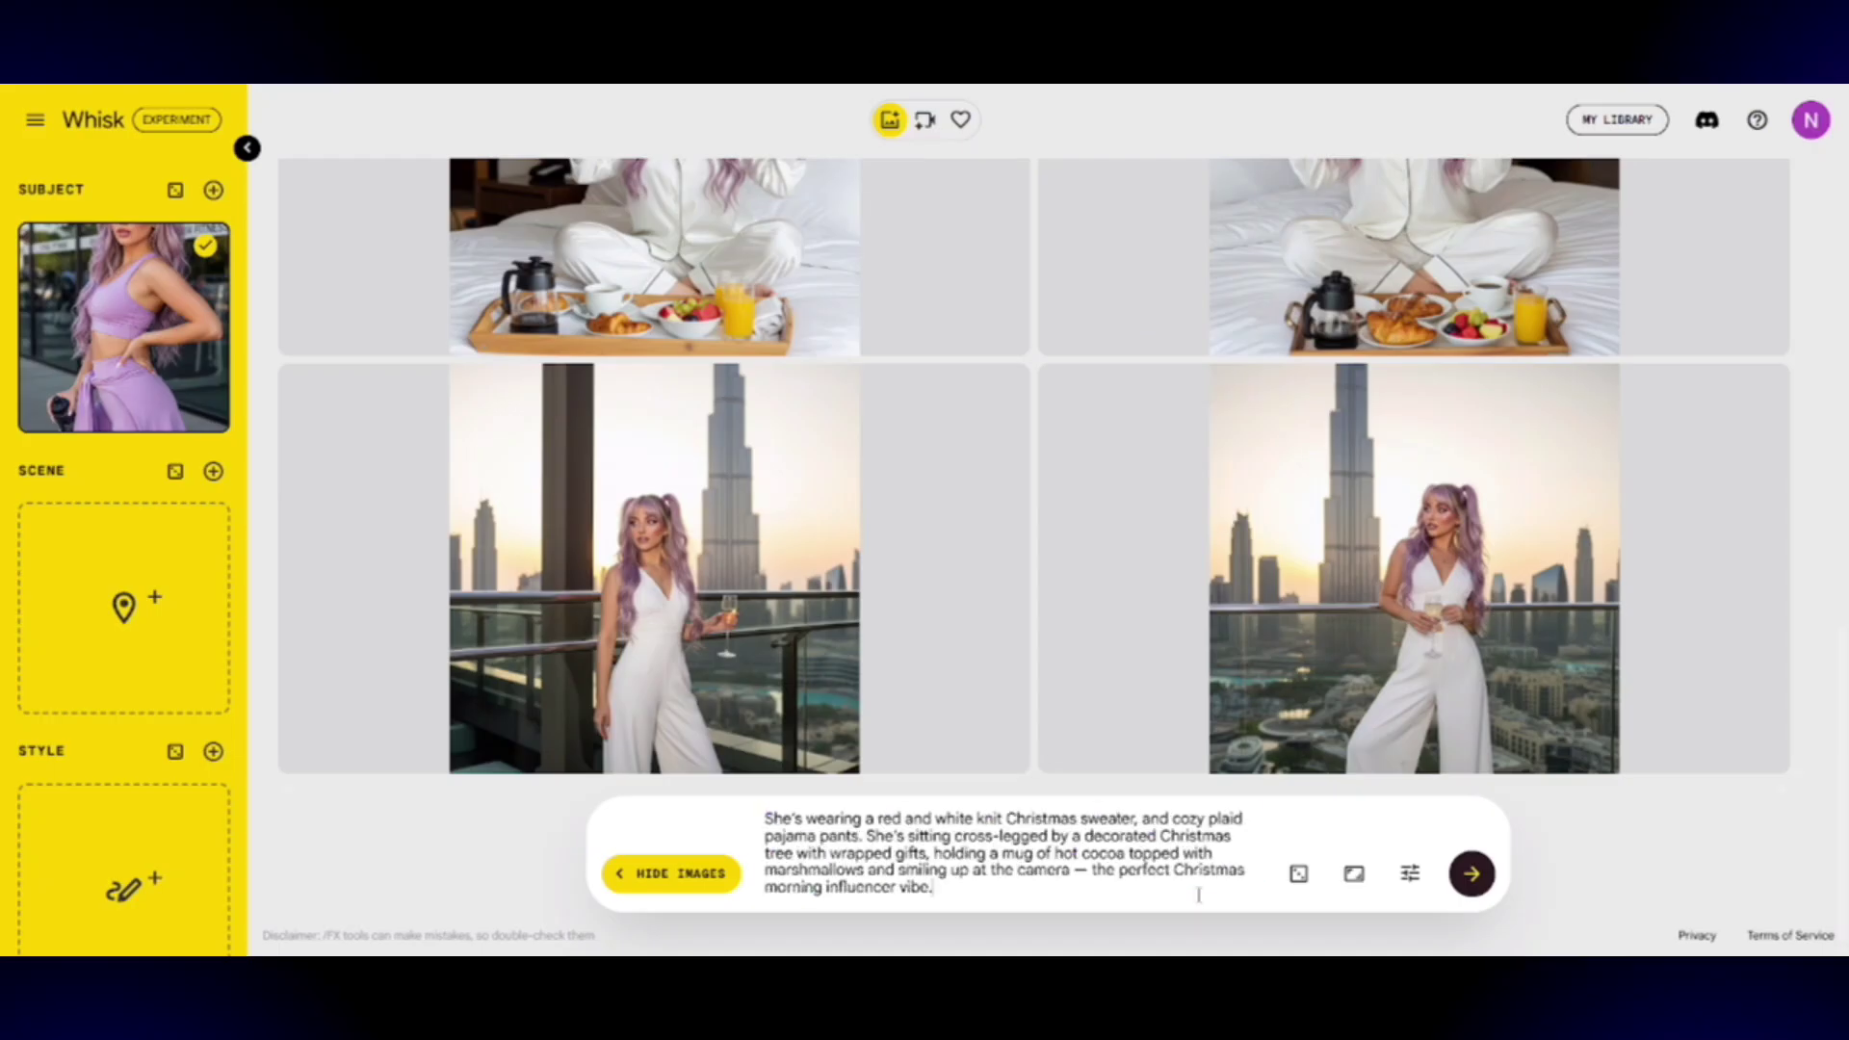
{"action": "key", "text": "Return"}
Examine both gym locker room selfies enlarged, checking the outfit colors against the mocha-colored prompt, and compare them with the newer locker room images
{"action": "left_click_drag", "start_coordinate": [616, 605], "coordinate": [776, 666]}
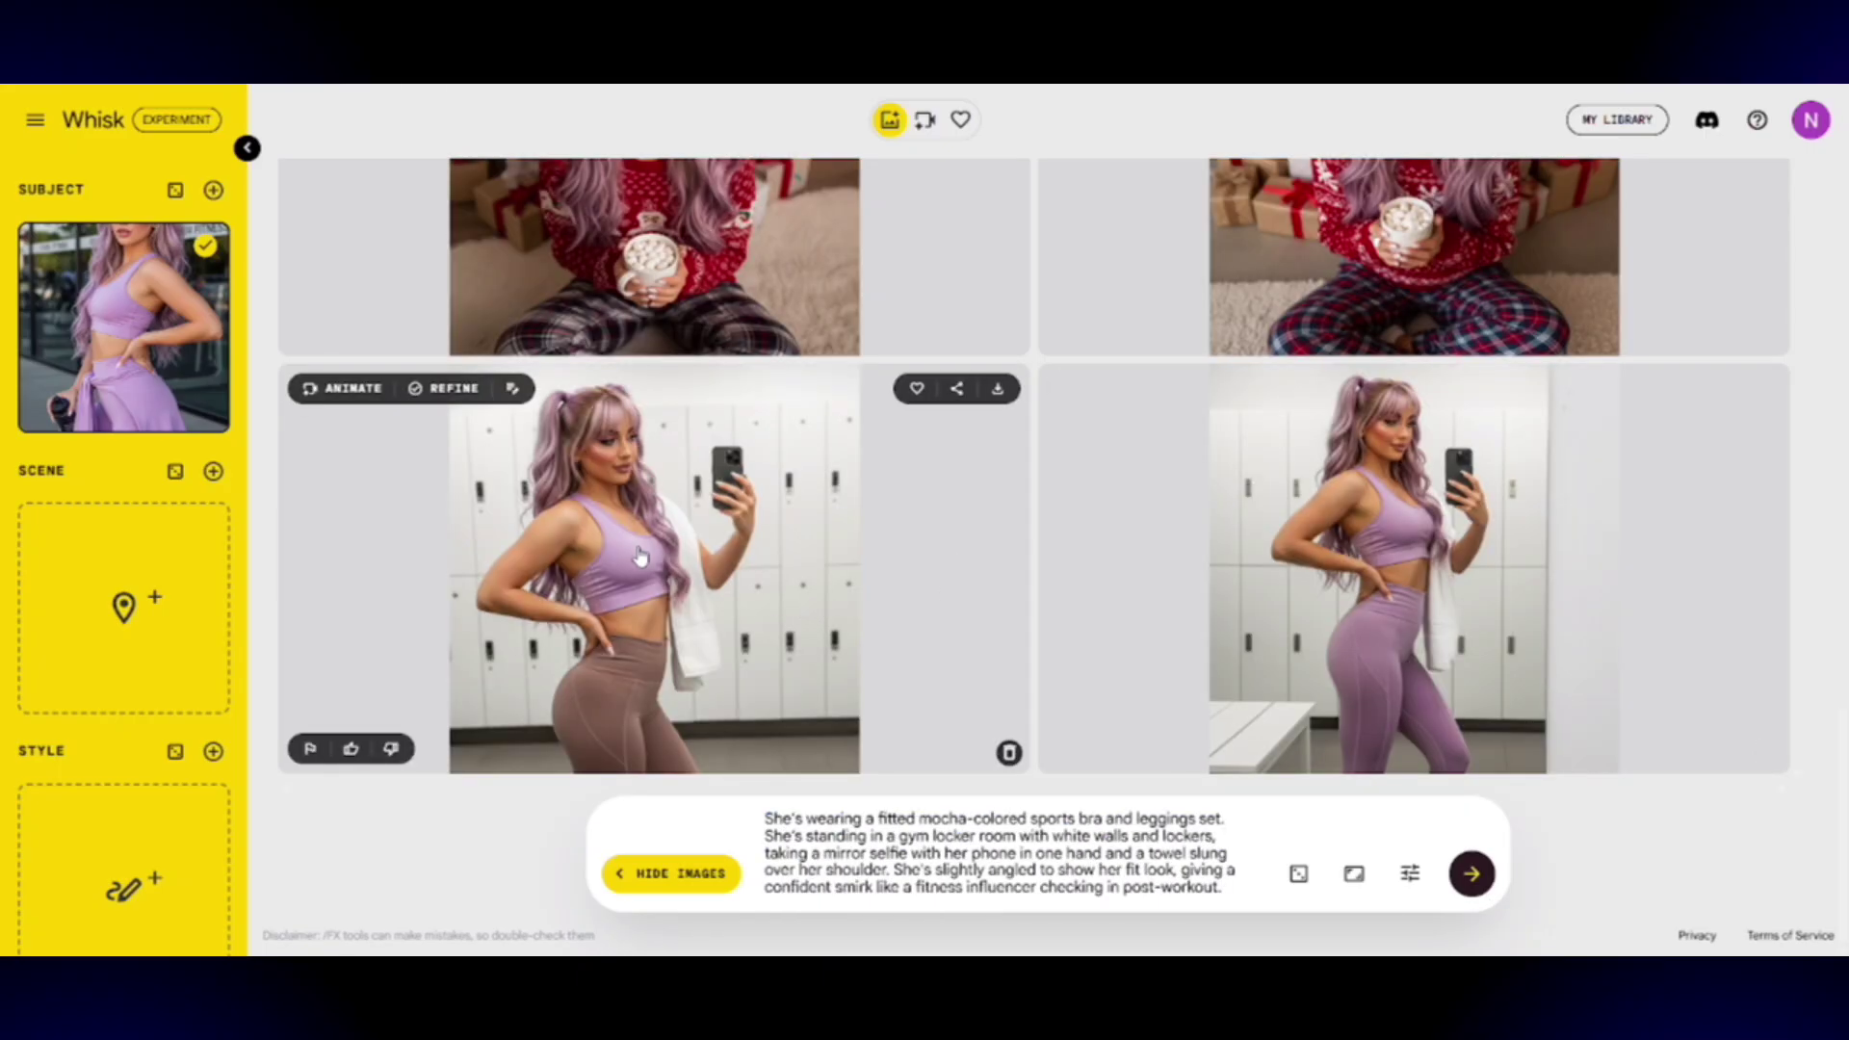
{"action": "left_click", "coordinate": [640, 647]}
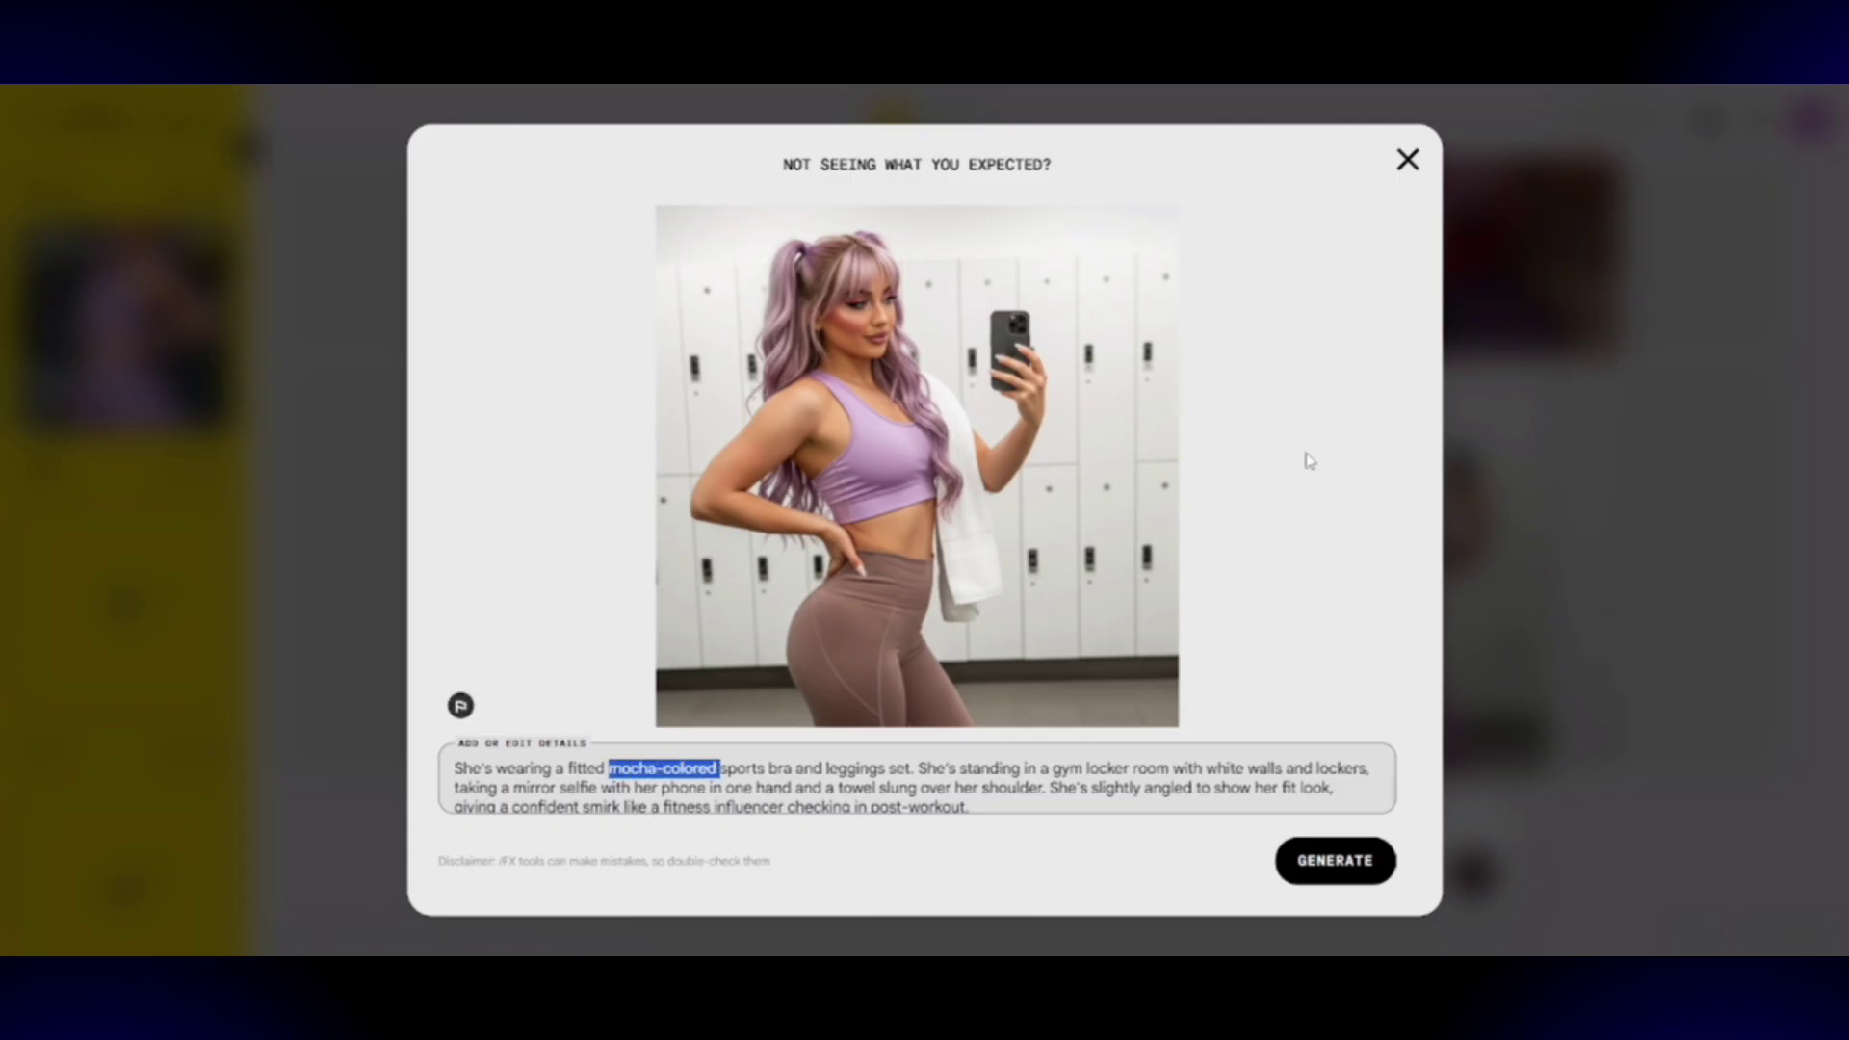
{"action": "left_click", "coordinate": [1408, 161]}
{"action": "left_click", "coordinate": [1057, 393]}
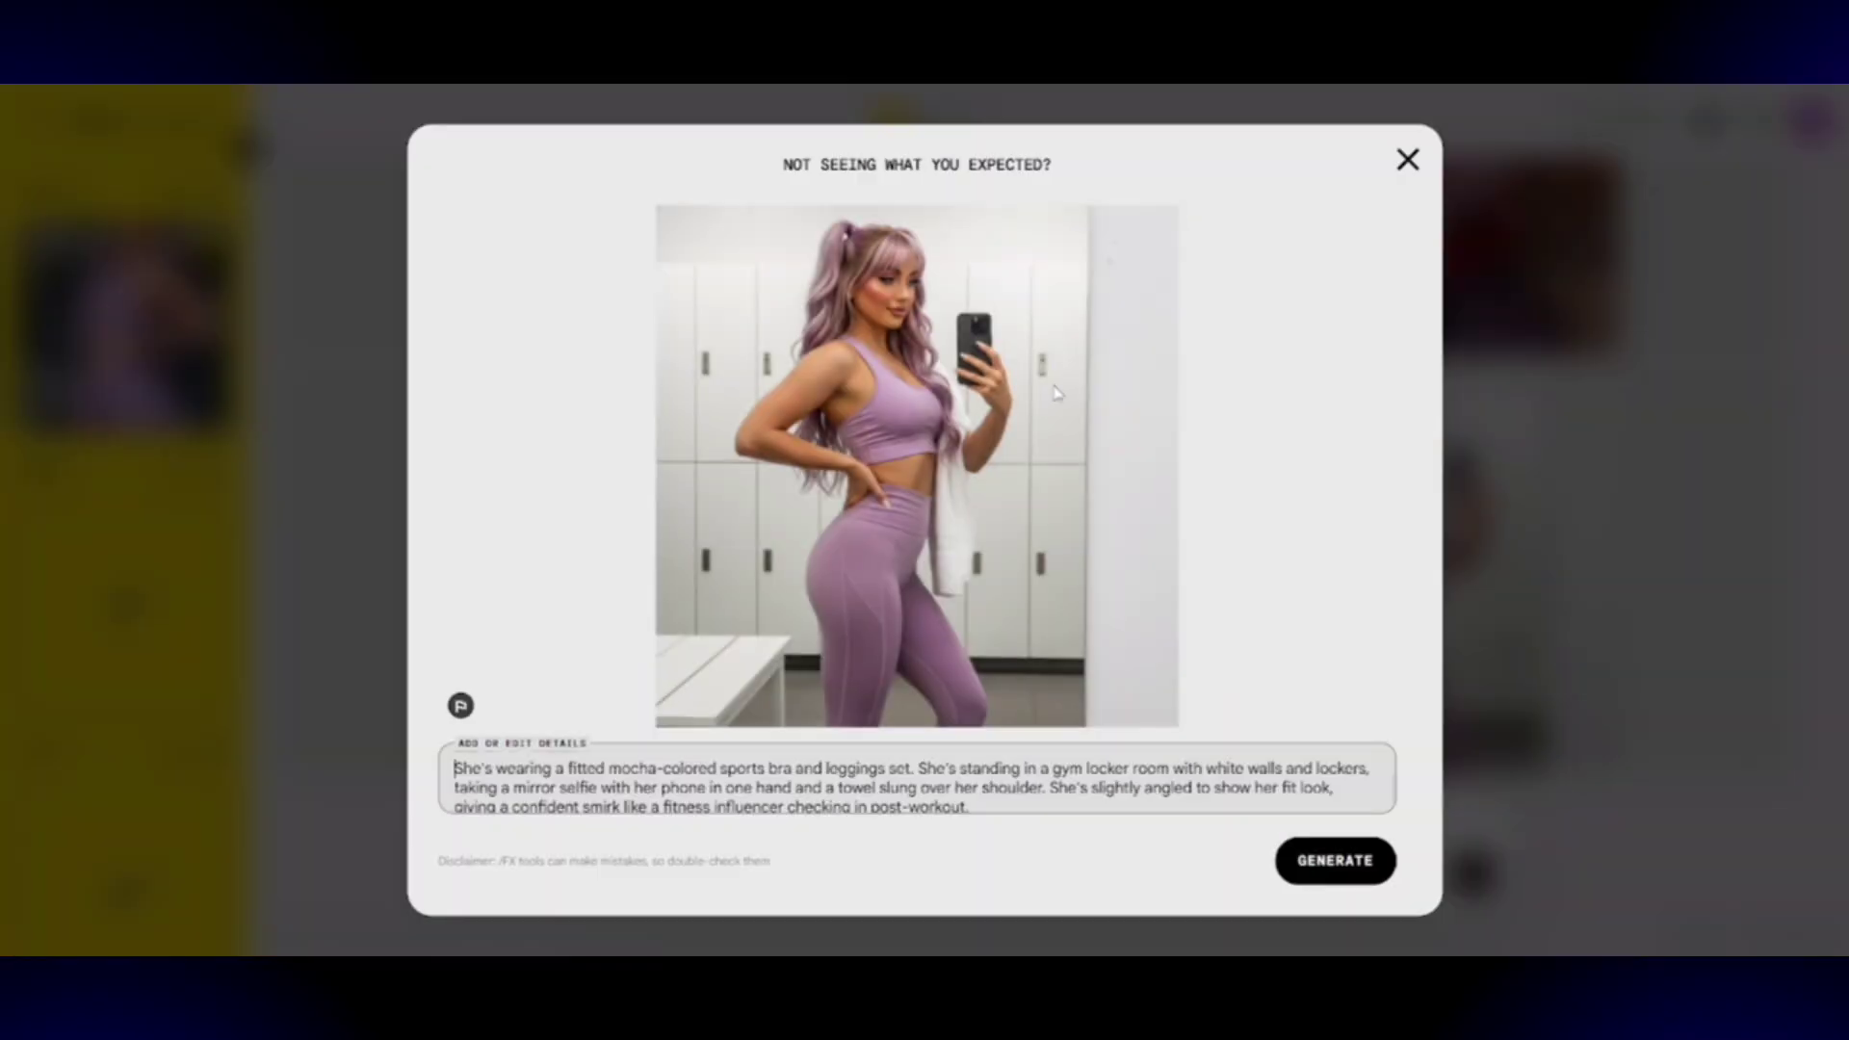
{"action": "left_click", "coordinate": [1407, 159]}
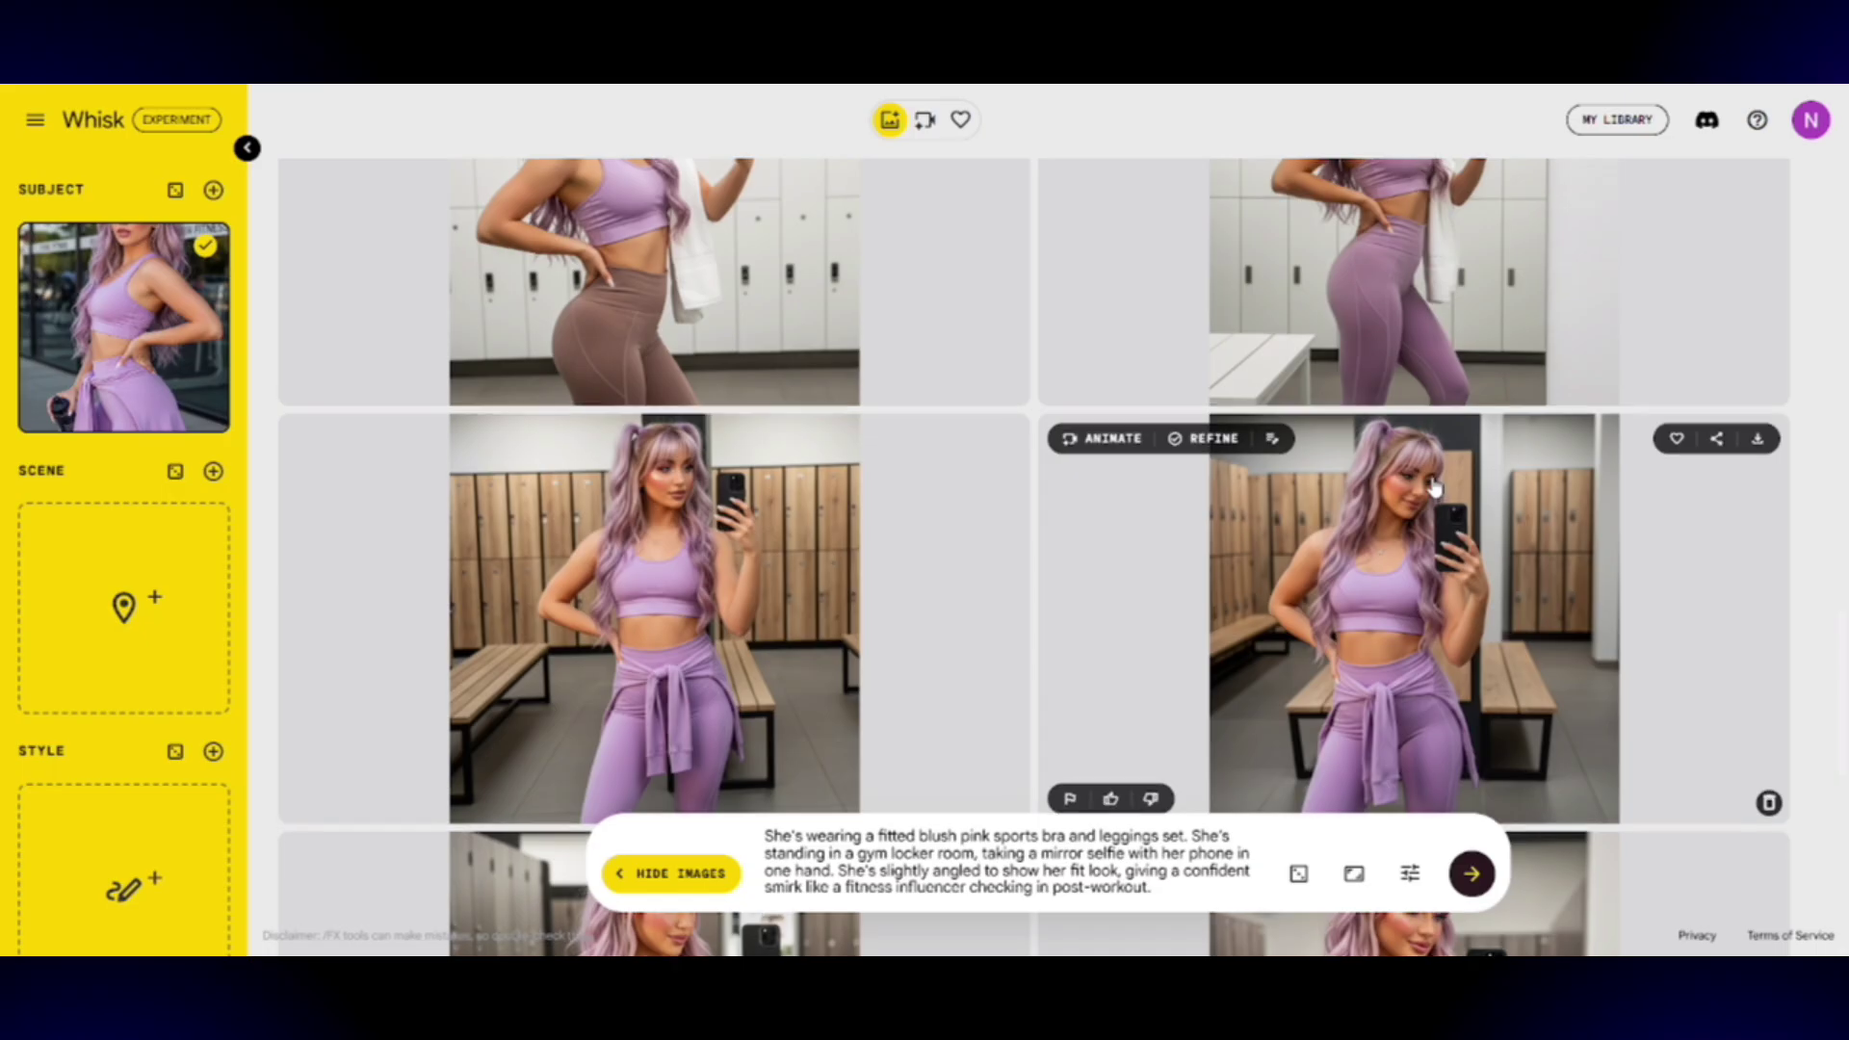
{"action": "scroll", "coordinate": [1271, 374], "scroll_direction": "down", "scroll_amount": 2}
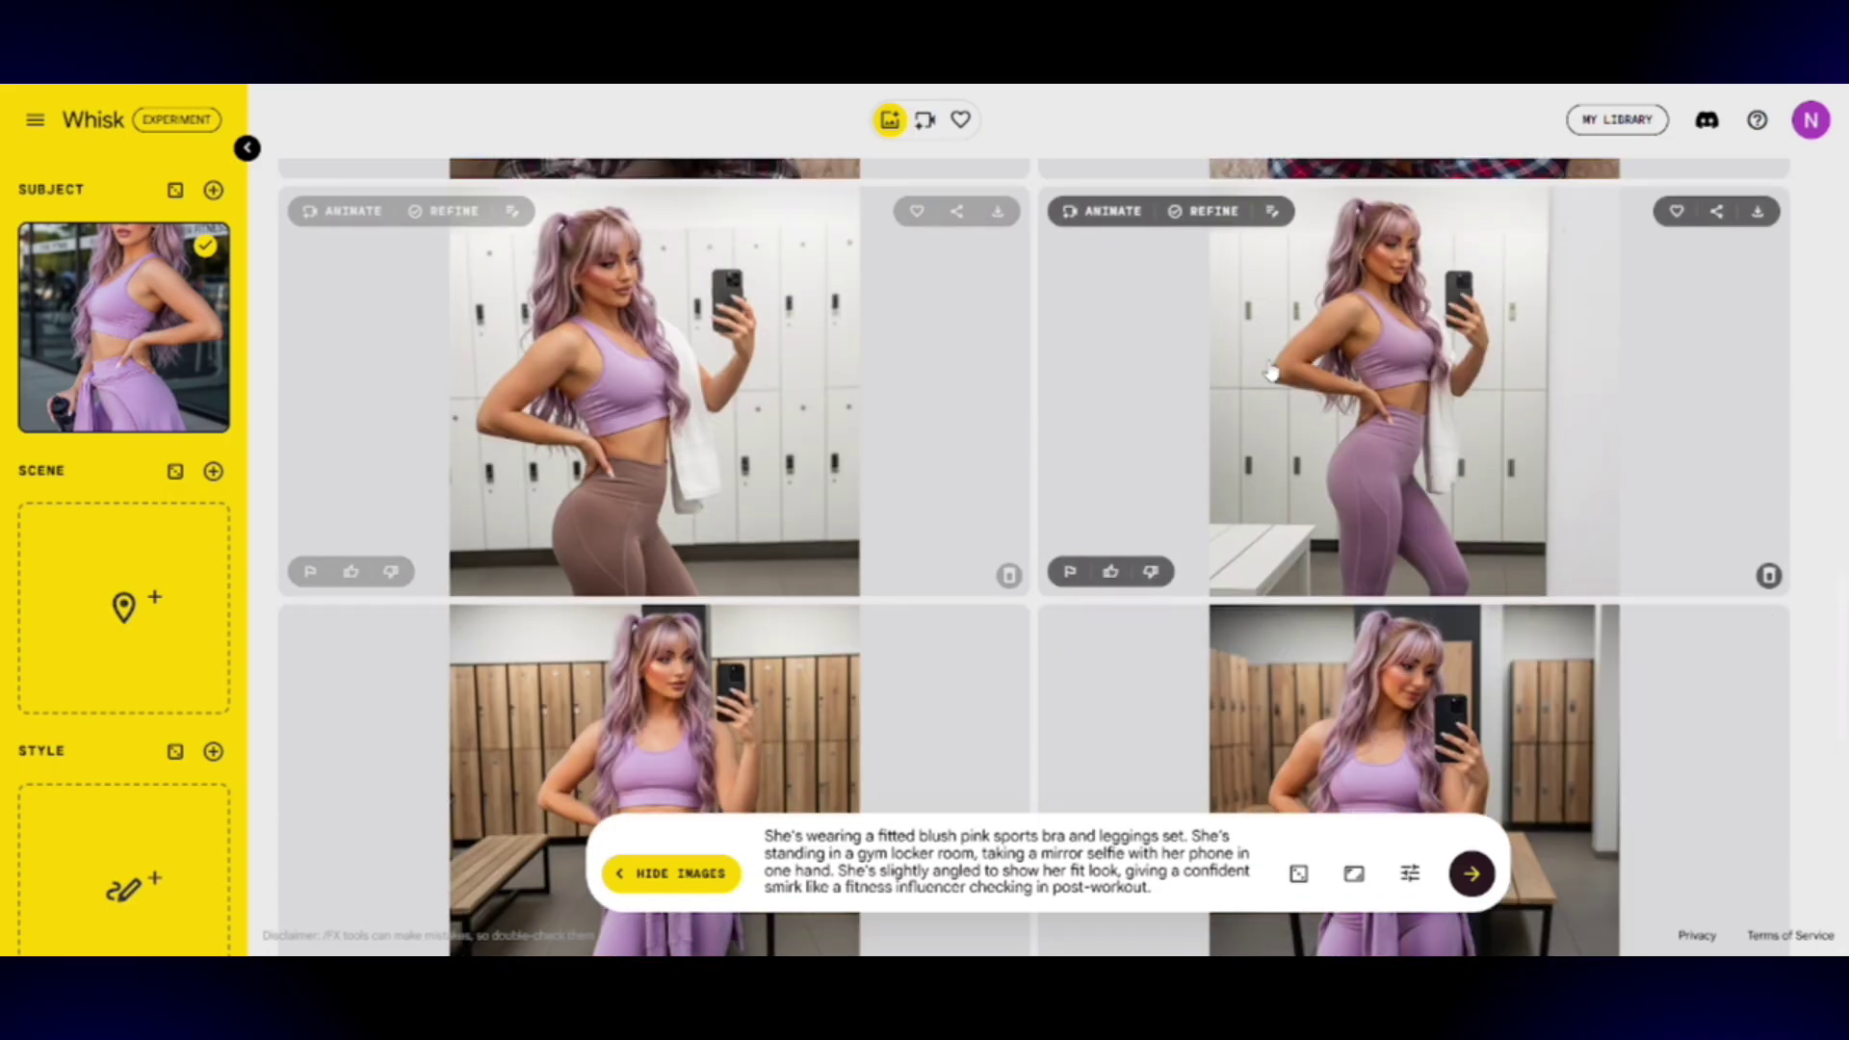
Replace the prompt with the outdoor café scene in a cream-colored knit sweater and plaid mini skirt with a latte, and generate the images
{"action": "left_click_drag", "start_coordinate": [764, 836], "coordinate": [1188, 892]}
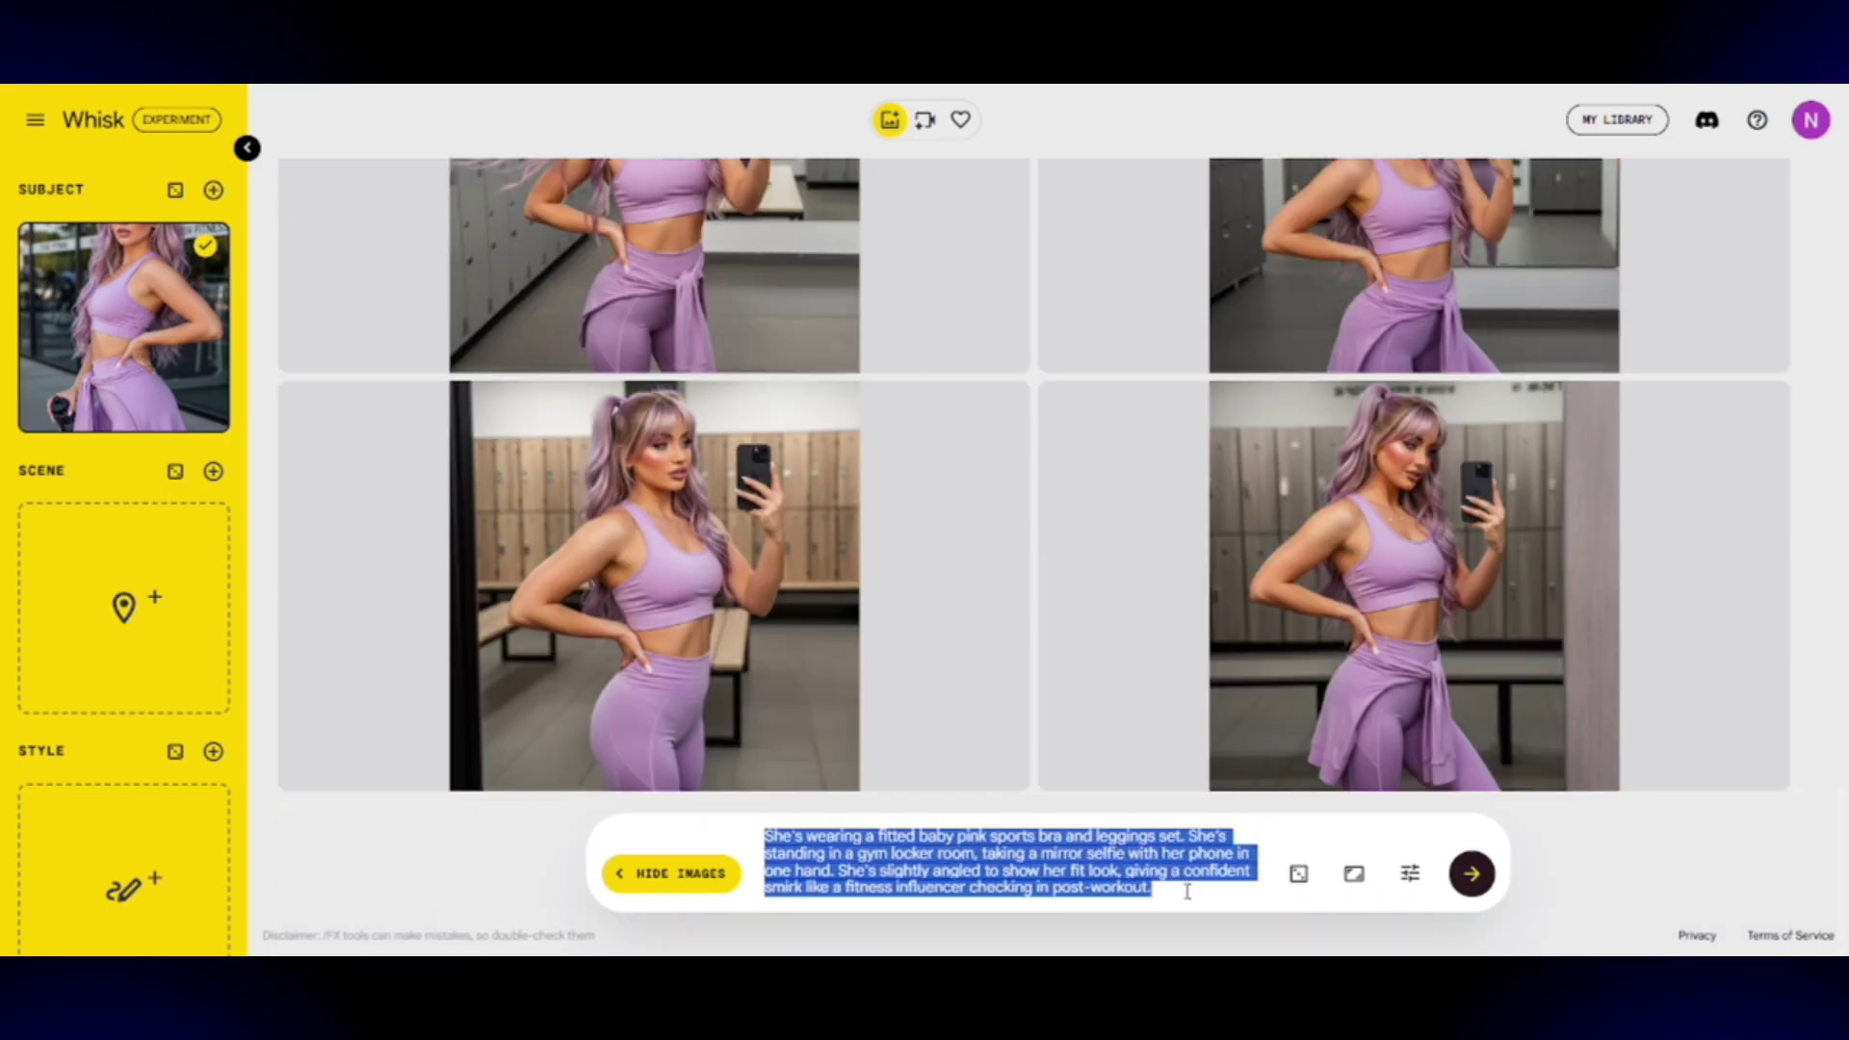
{"action": "type", "text": "She's wearing a cream-colored knit sweater and a plaid mini skirt. She's seated at an outdoor café table with a latte in hand and string lights above. She's resting her chin on one hand, elbow on the table, looking thoughtfully at the camera with a soft expression — café influencer moment."}
{"action": "left_click", "coordinate": [1466, 892]}
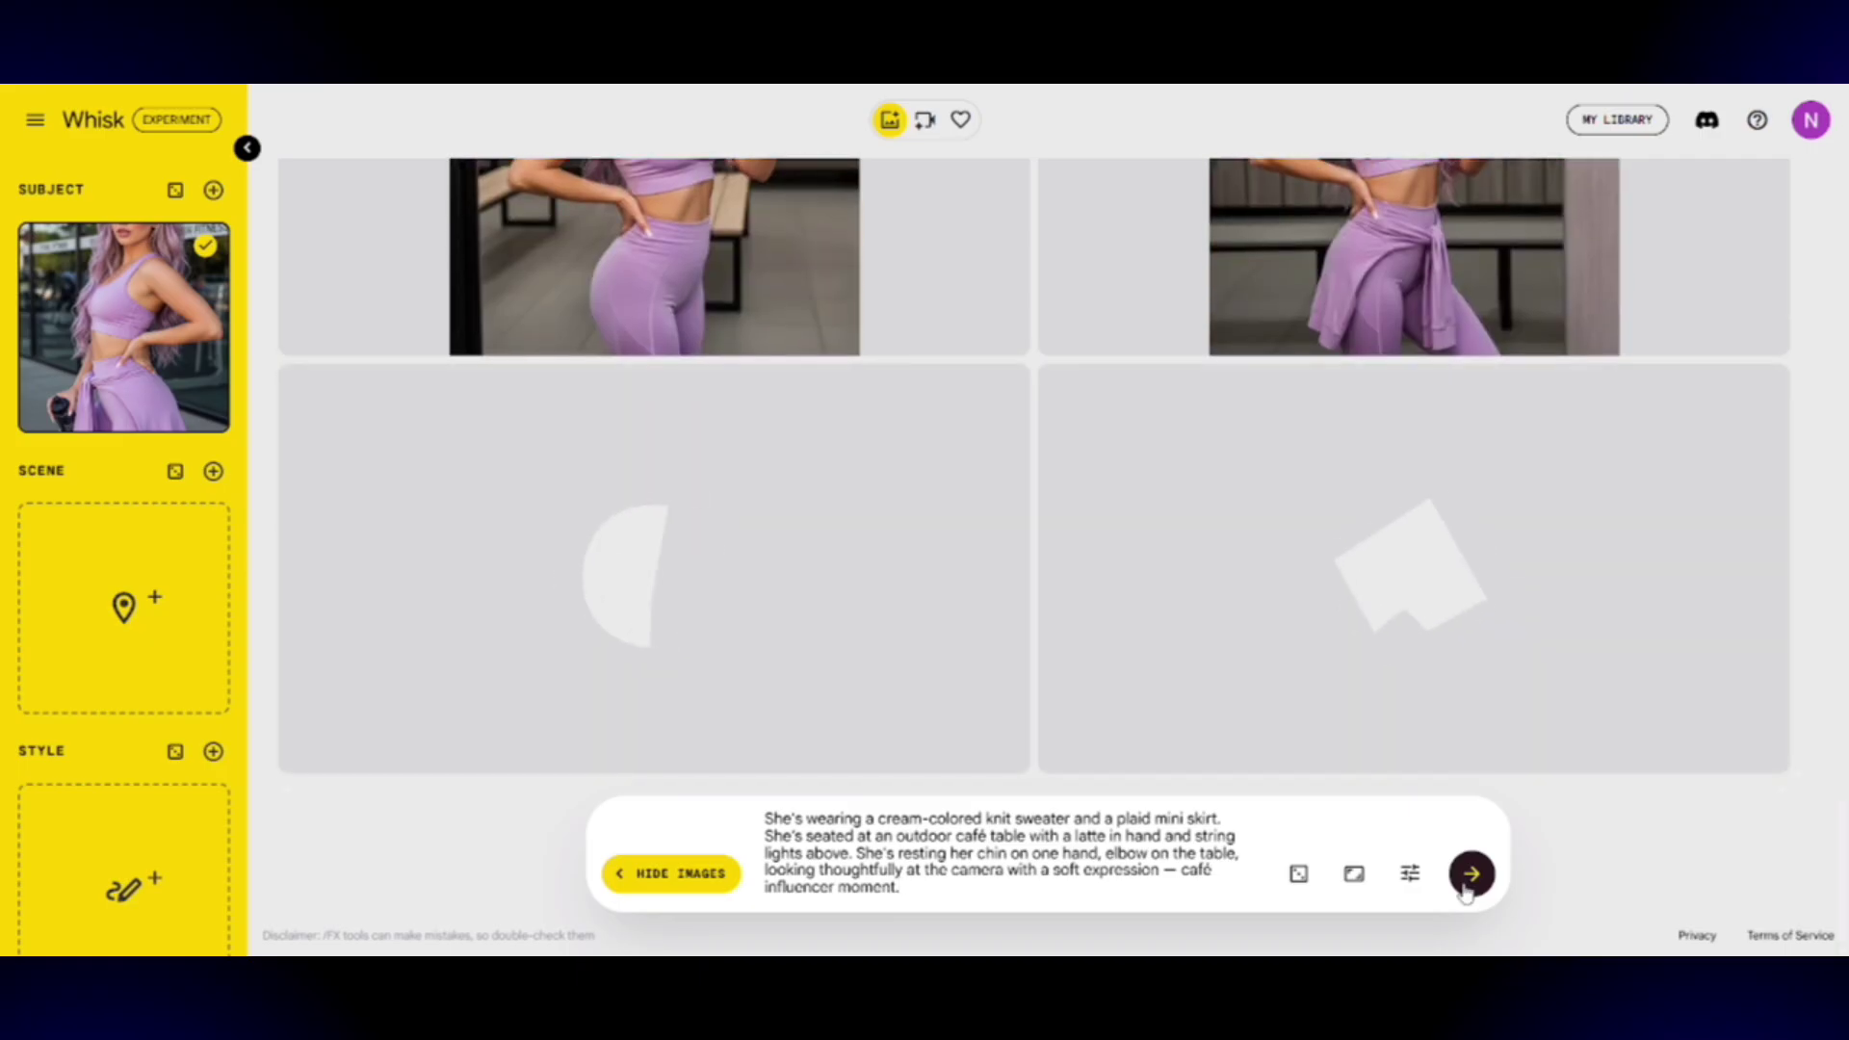
{"action": "left_click", "coordinate": [734, 592]}
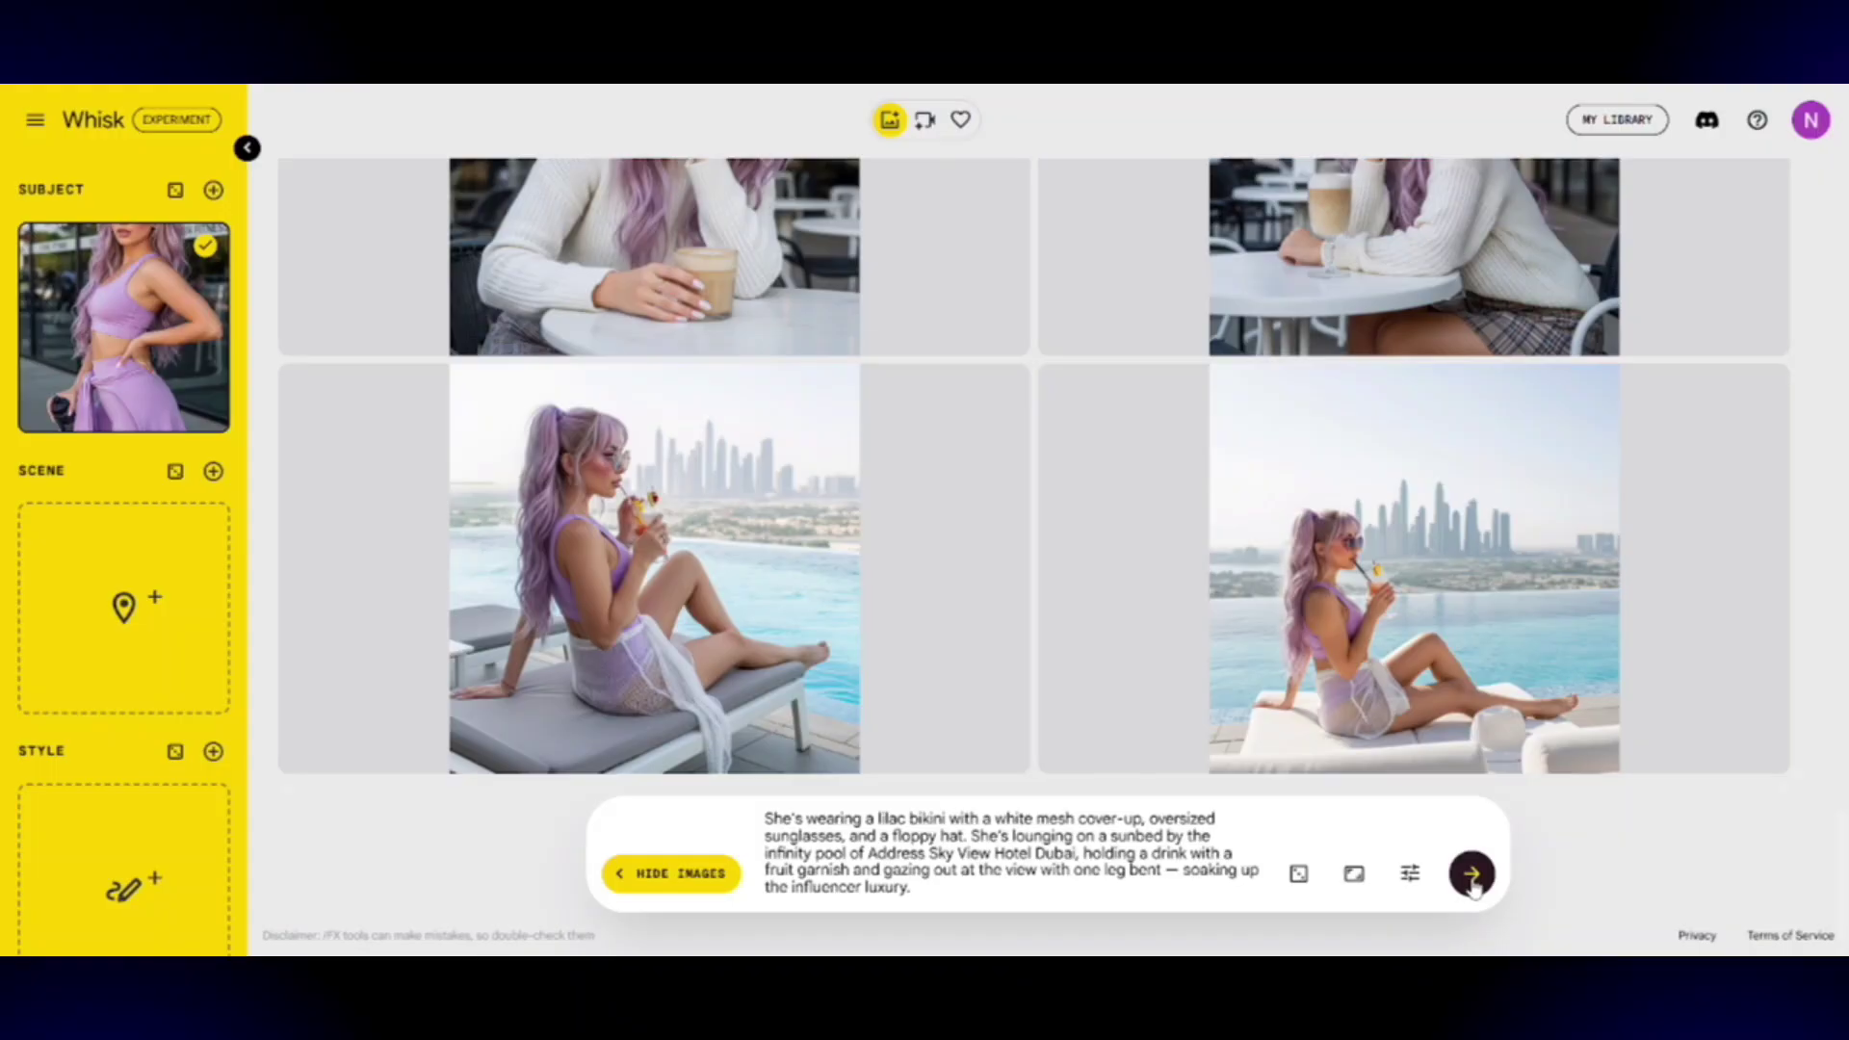
Change the infinity pool prompt to a lilac bikini "with thin straps and a white cover-up" and regenerate the images
{"action": "left_click", "coordinate": [848, 445]}
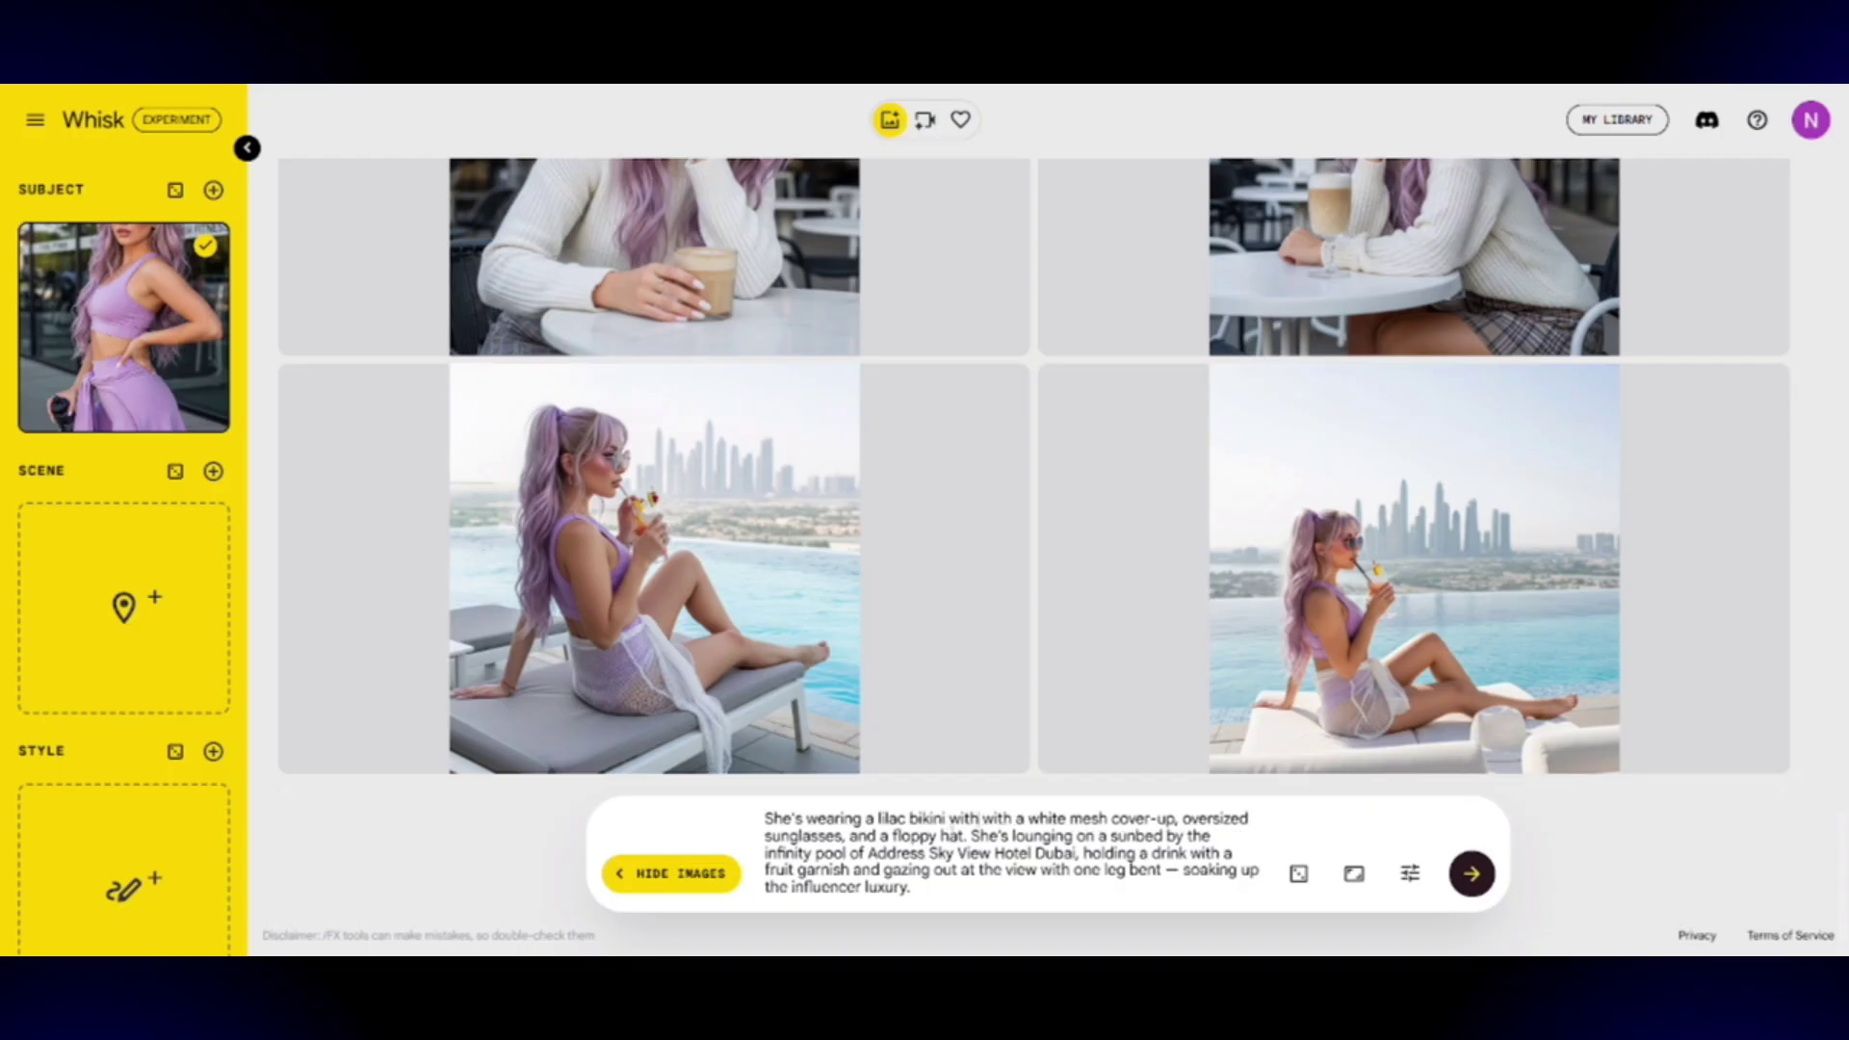
{"action": "type", "text": "thin straps and a white cover-up,"}
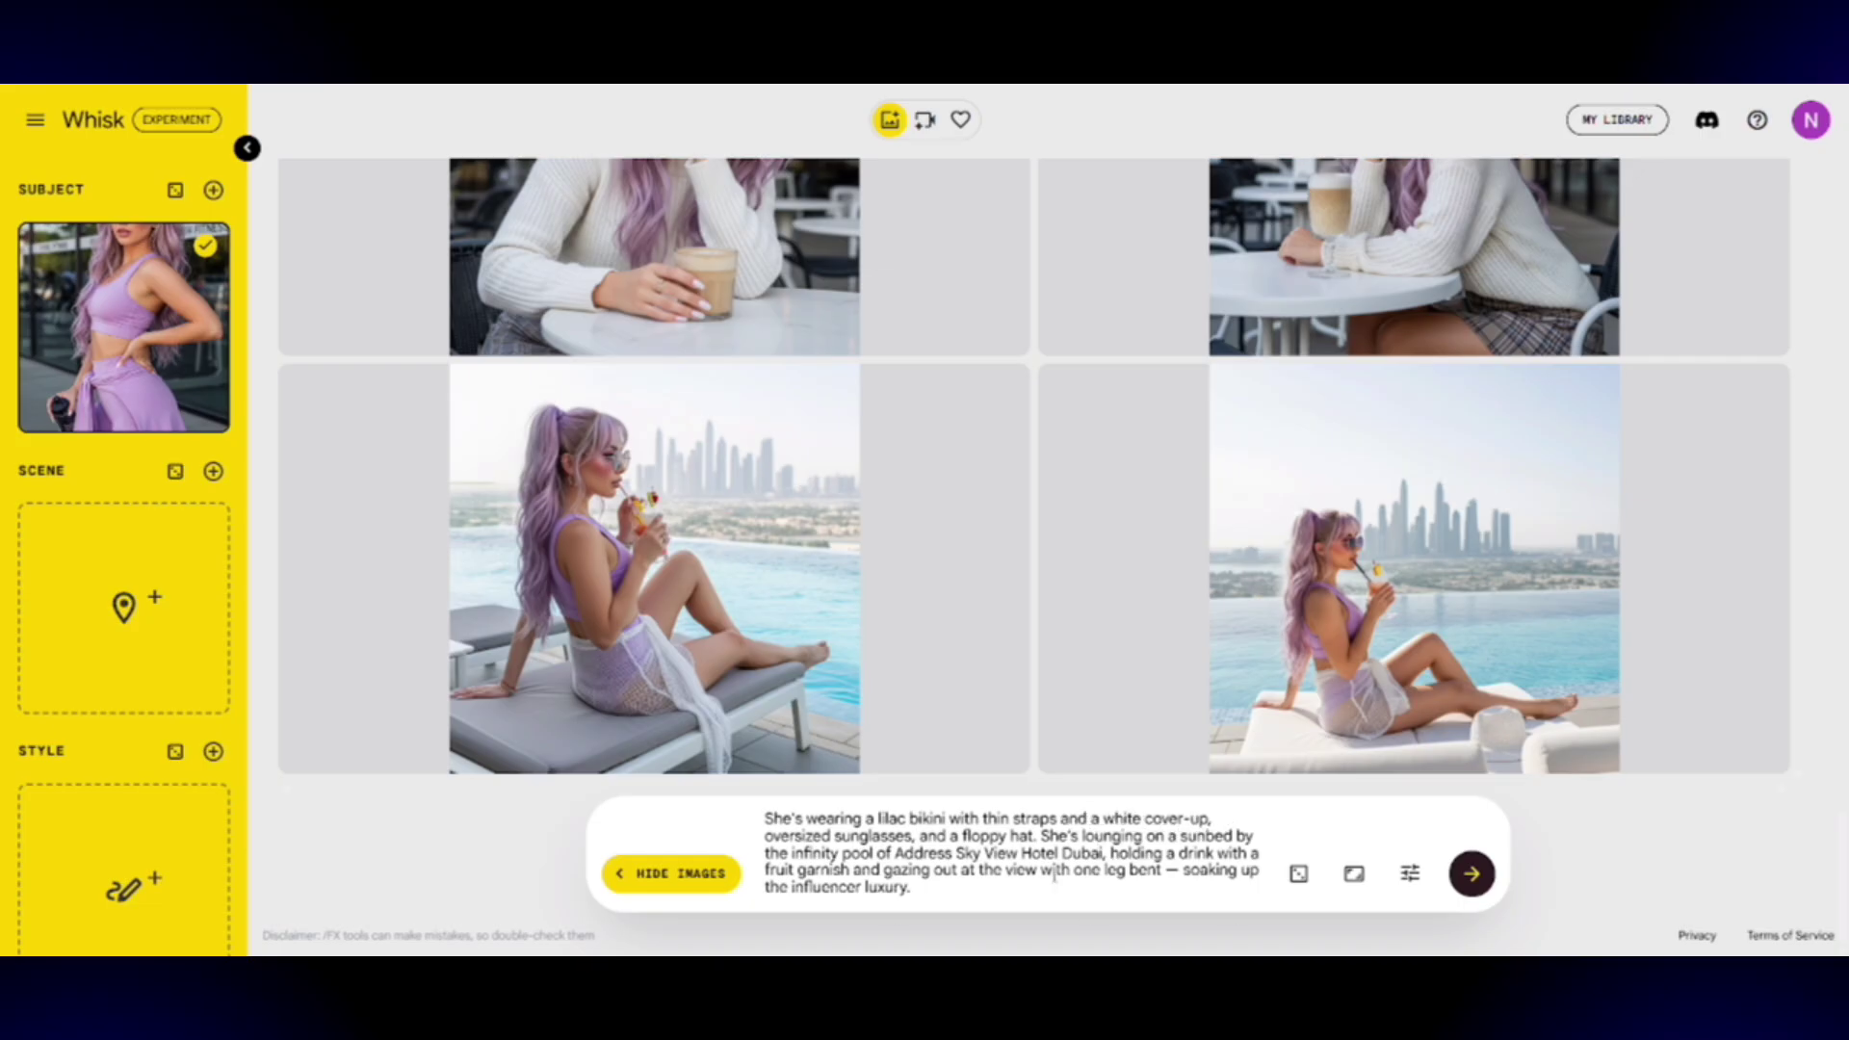
{"action": "left_click", "coordinate": [1474, 874]}
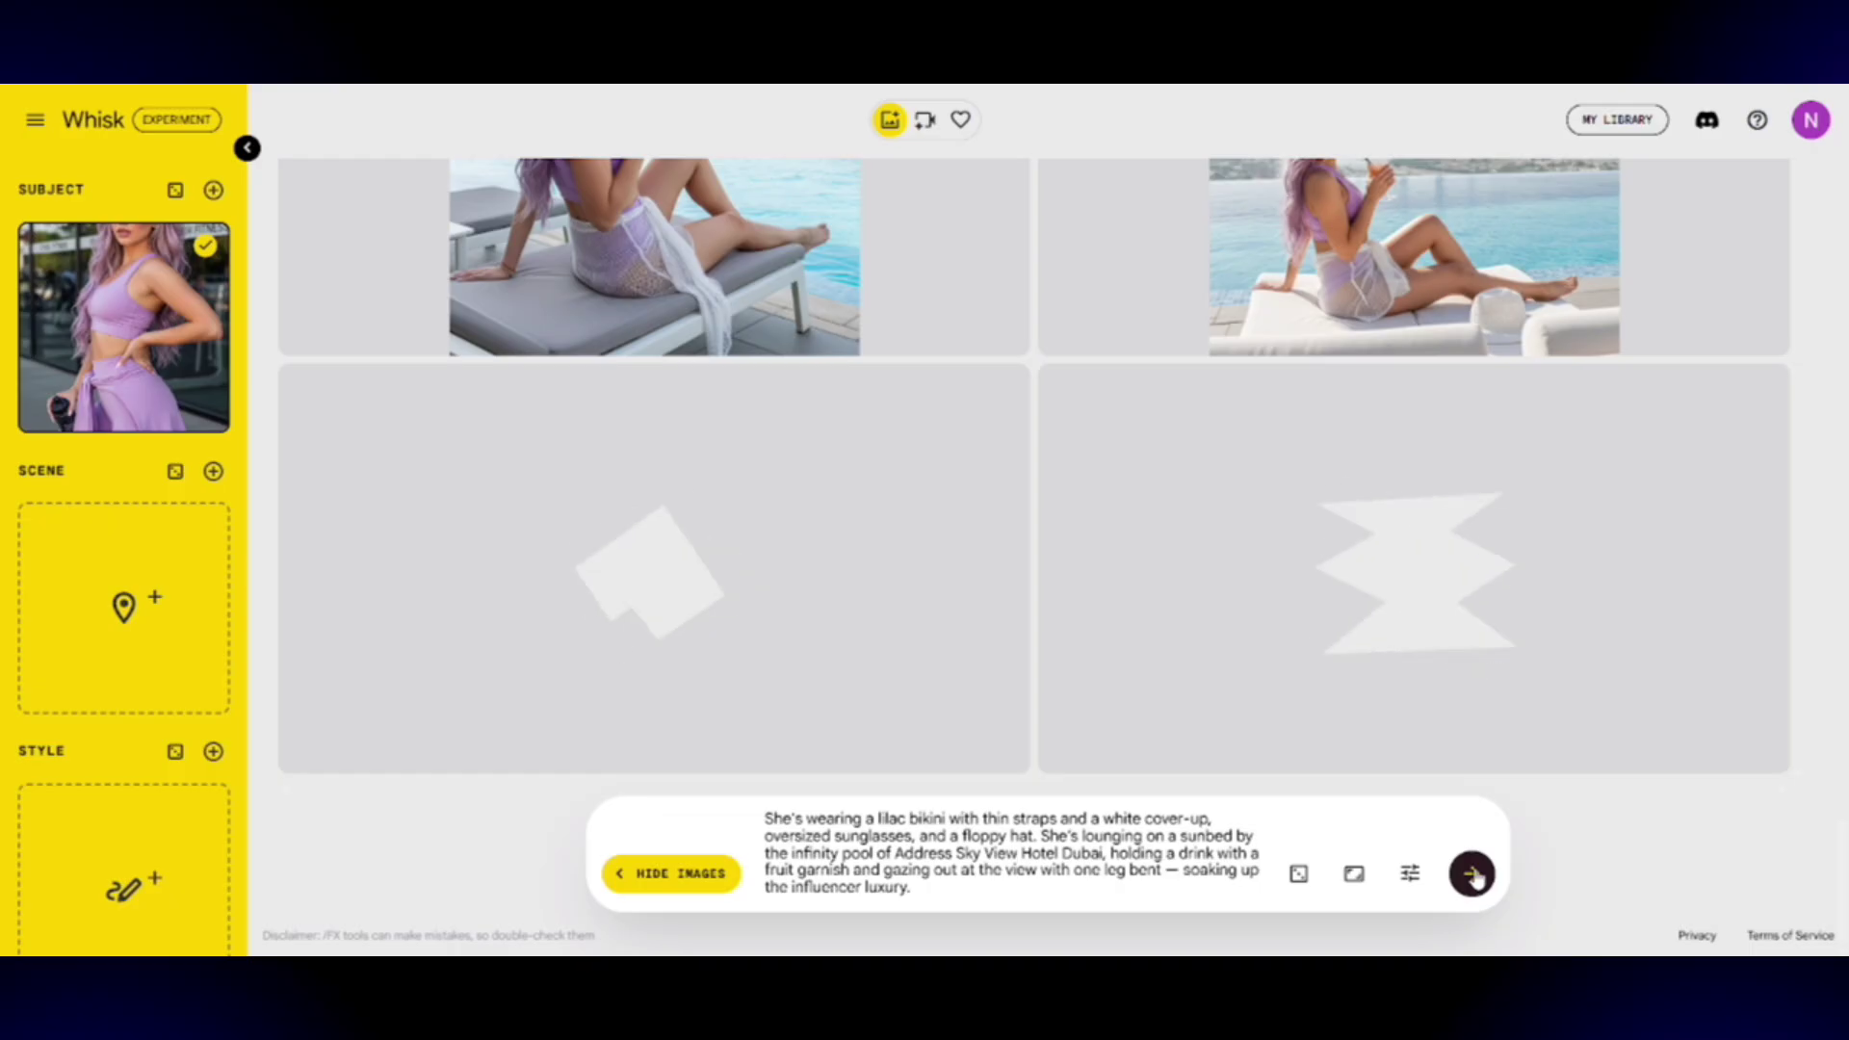
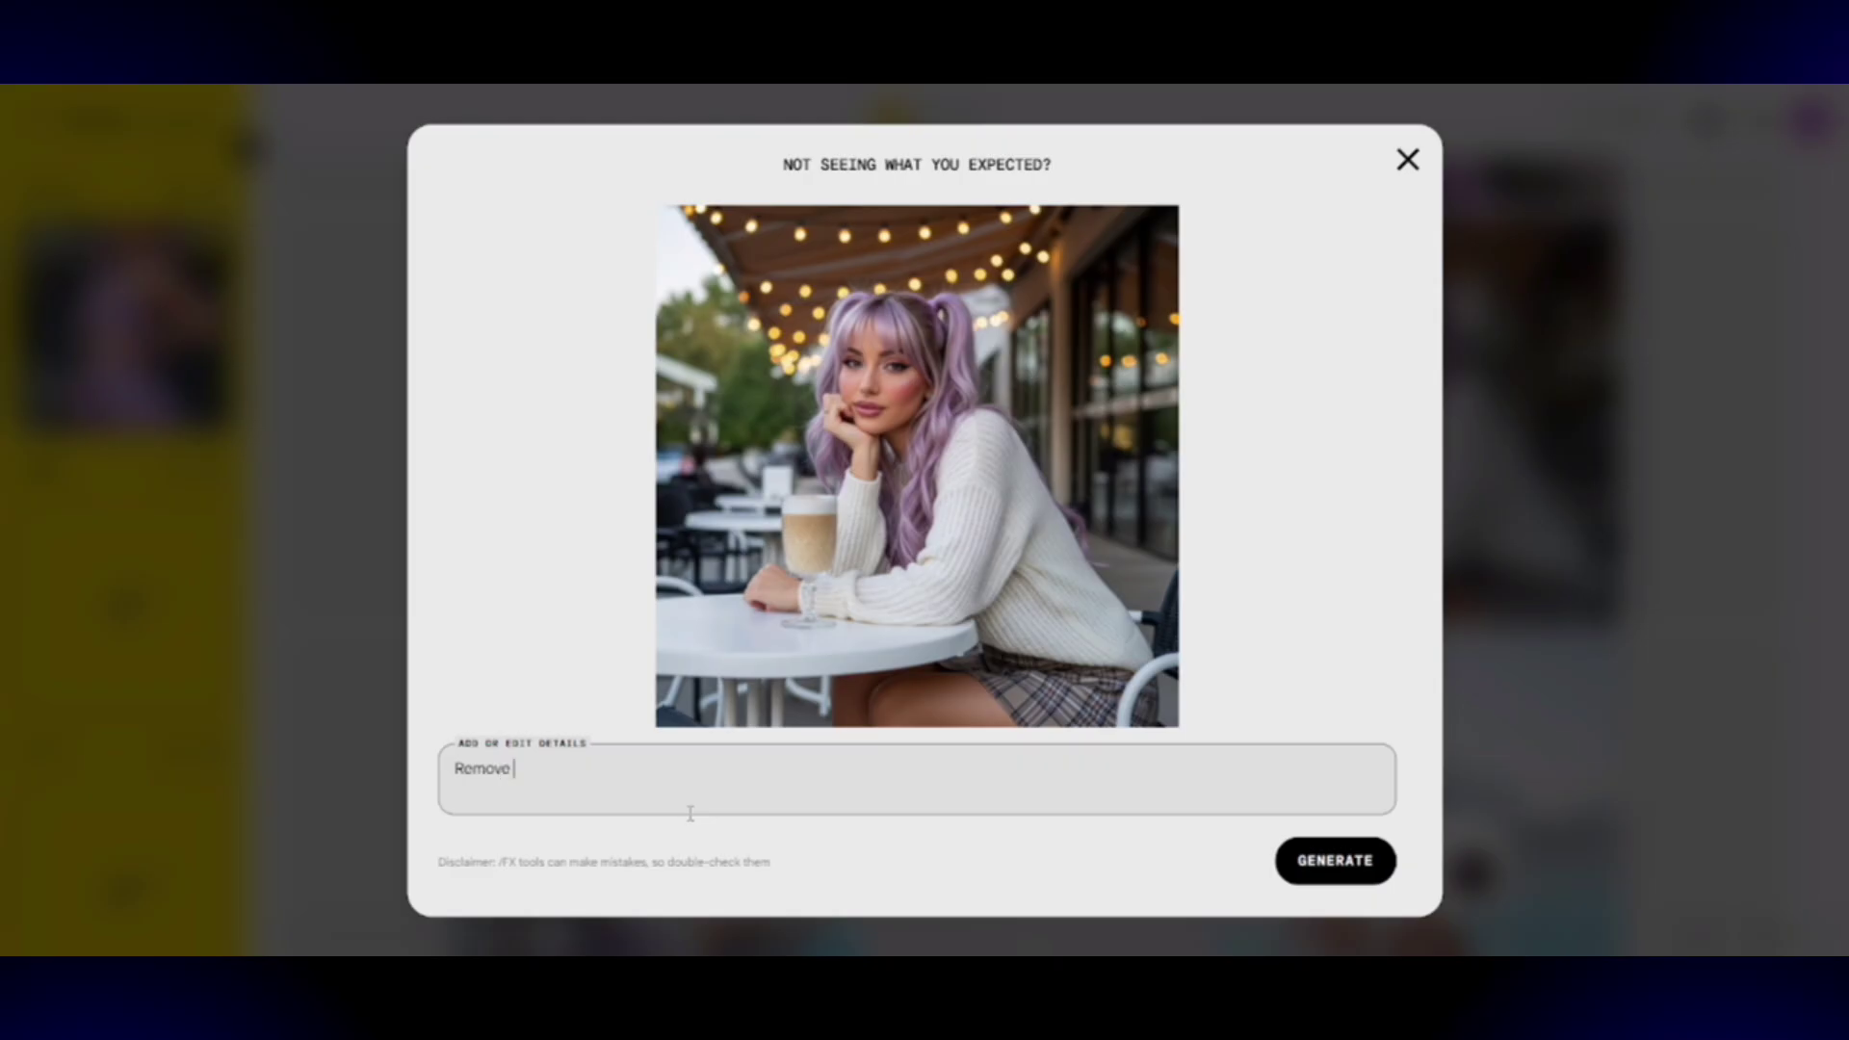
Refine the café images with "Remove the coffee" on one and "Add a small cream designer quilted bag" on another
{"action": "type", "text": "e"}
{"action": "left_click", "coordinate": [1322, 874]}
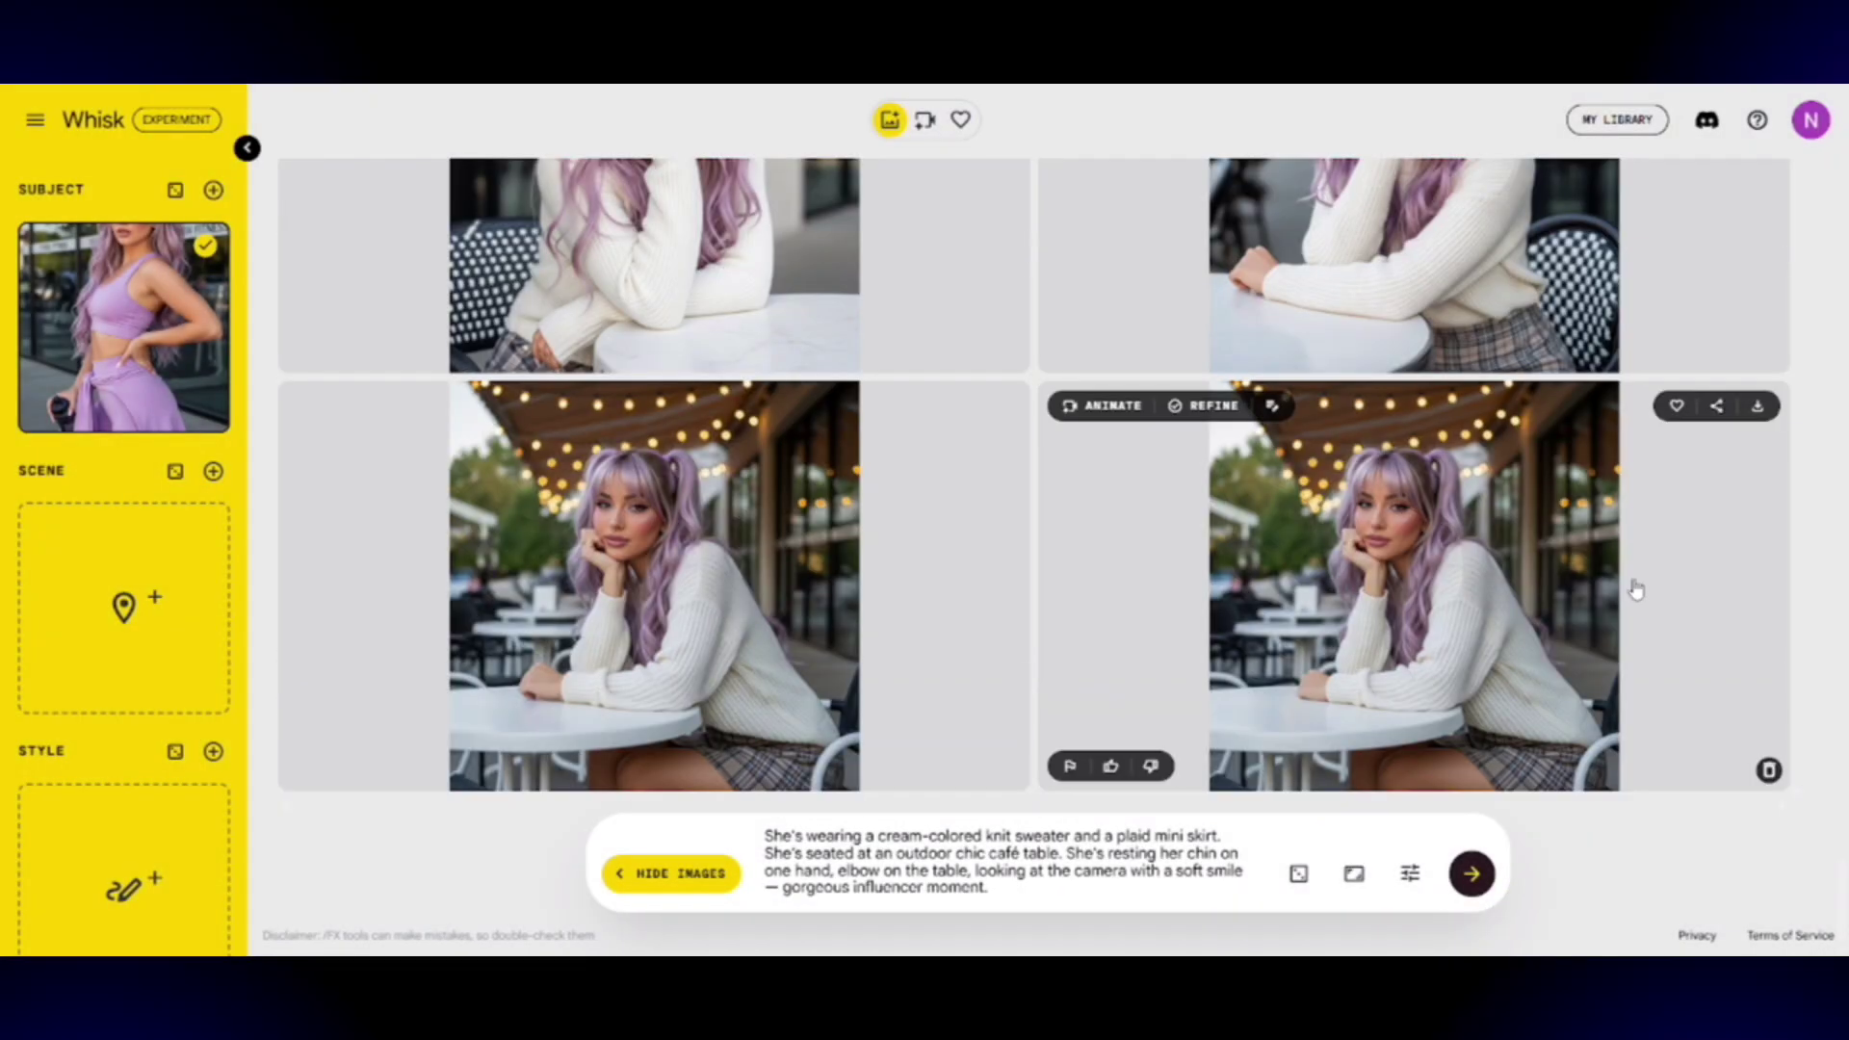
{"action": "left_click", "coordinate": [1204, 405]}
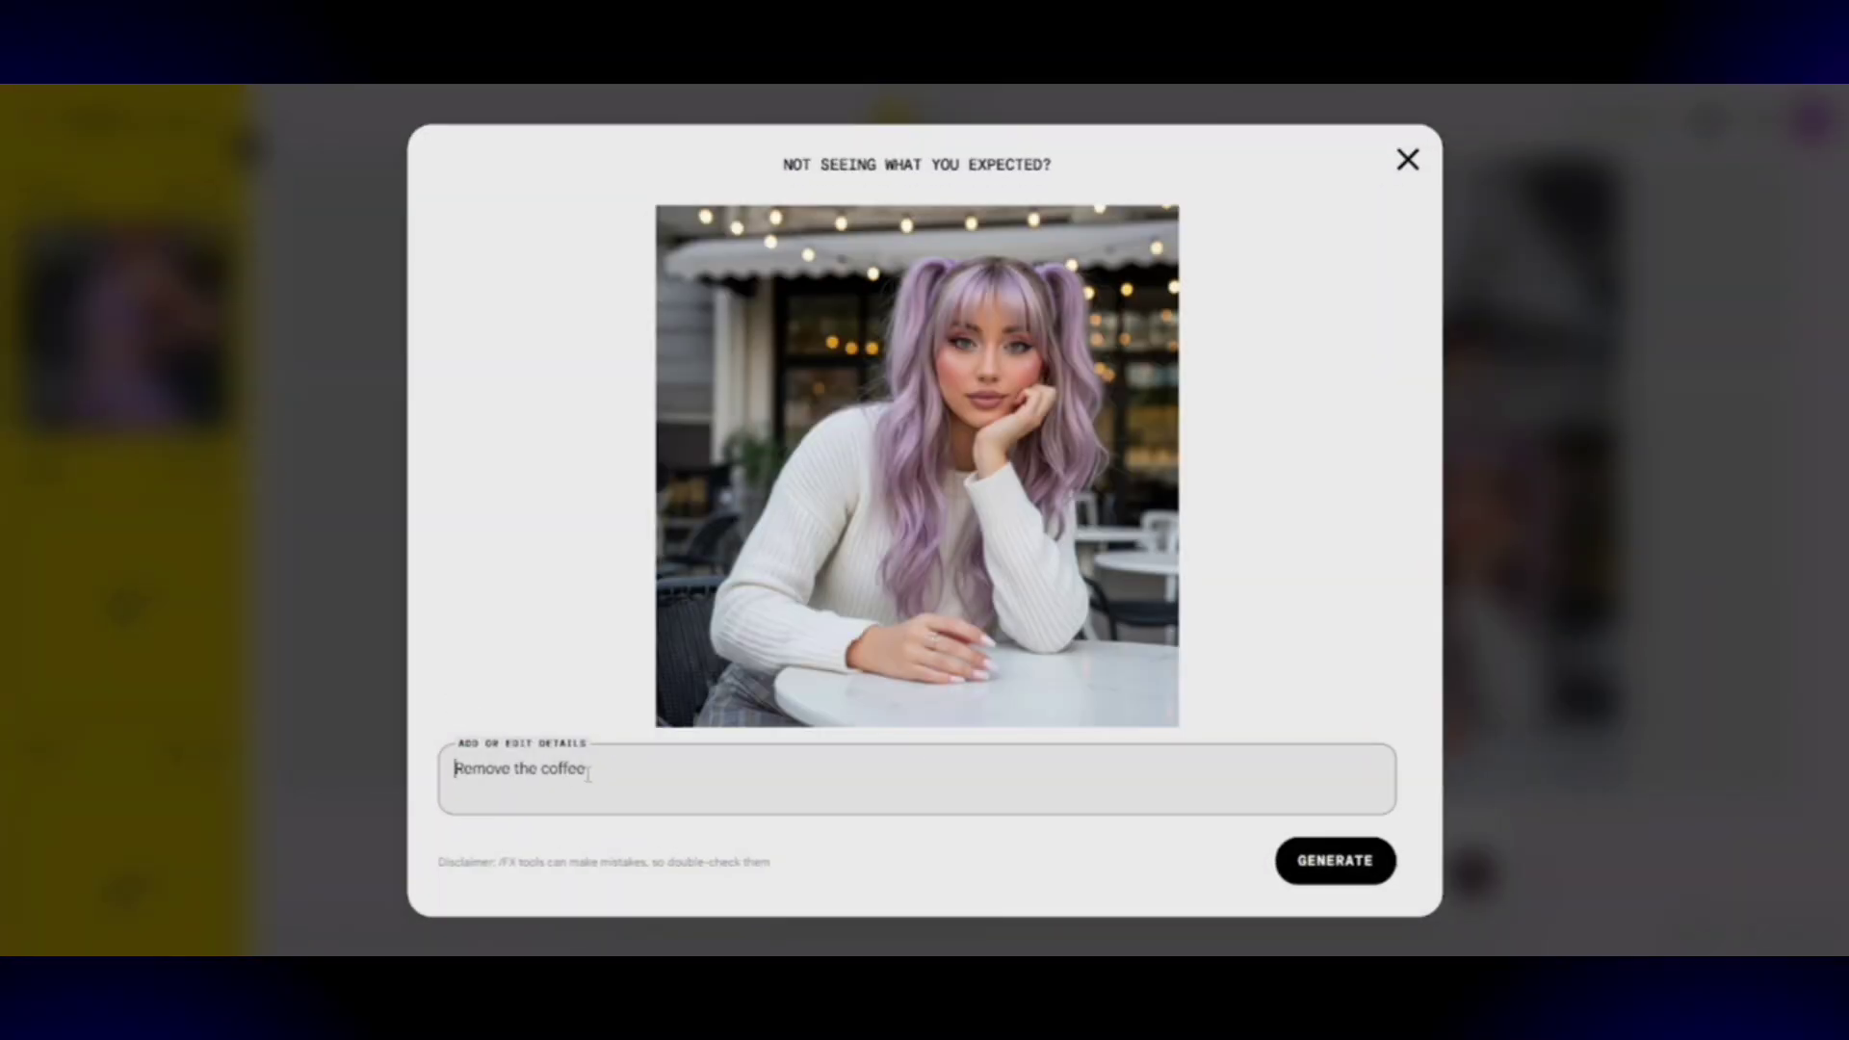
{"action": "left_click_drag", "start_coordinate": [585, 768], "coordinate": [439, 766]}
{"action": "type", "text": "Add a small cream designer quilted bag"}
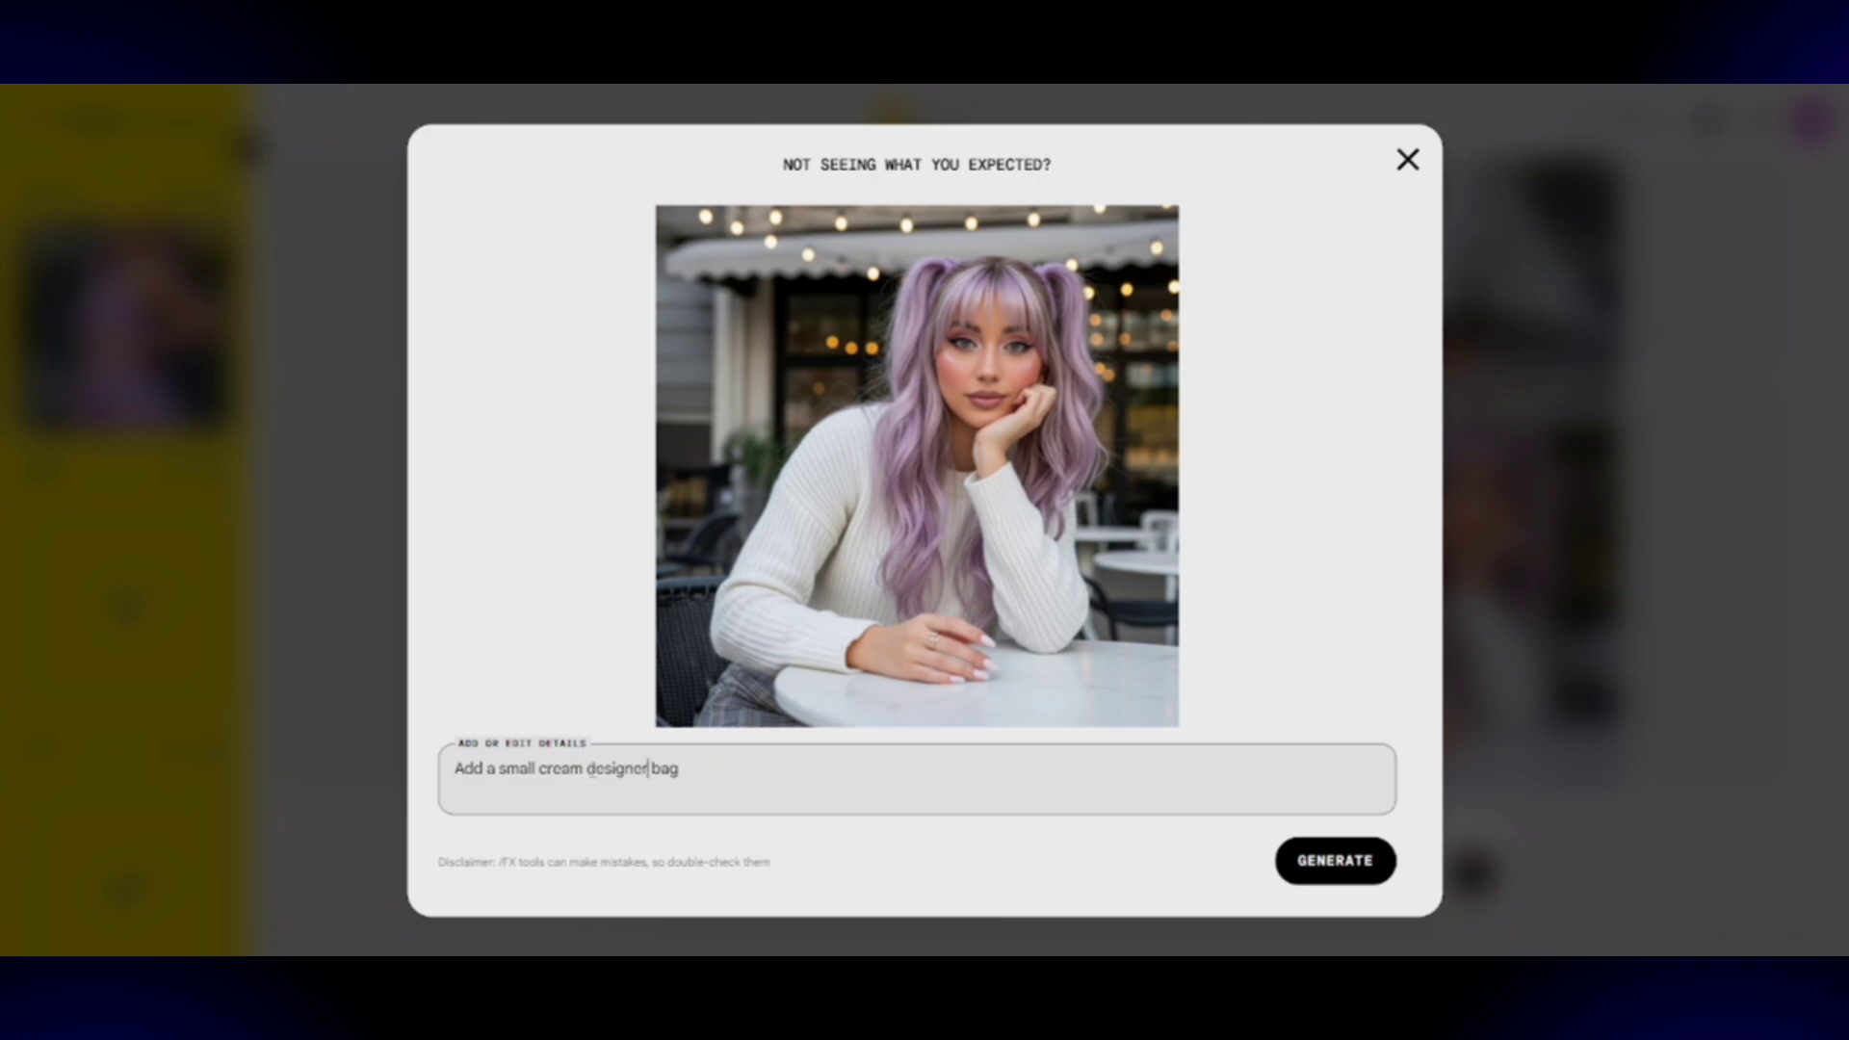
{"action": "left_click", "coordinate": [1338, 864]}
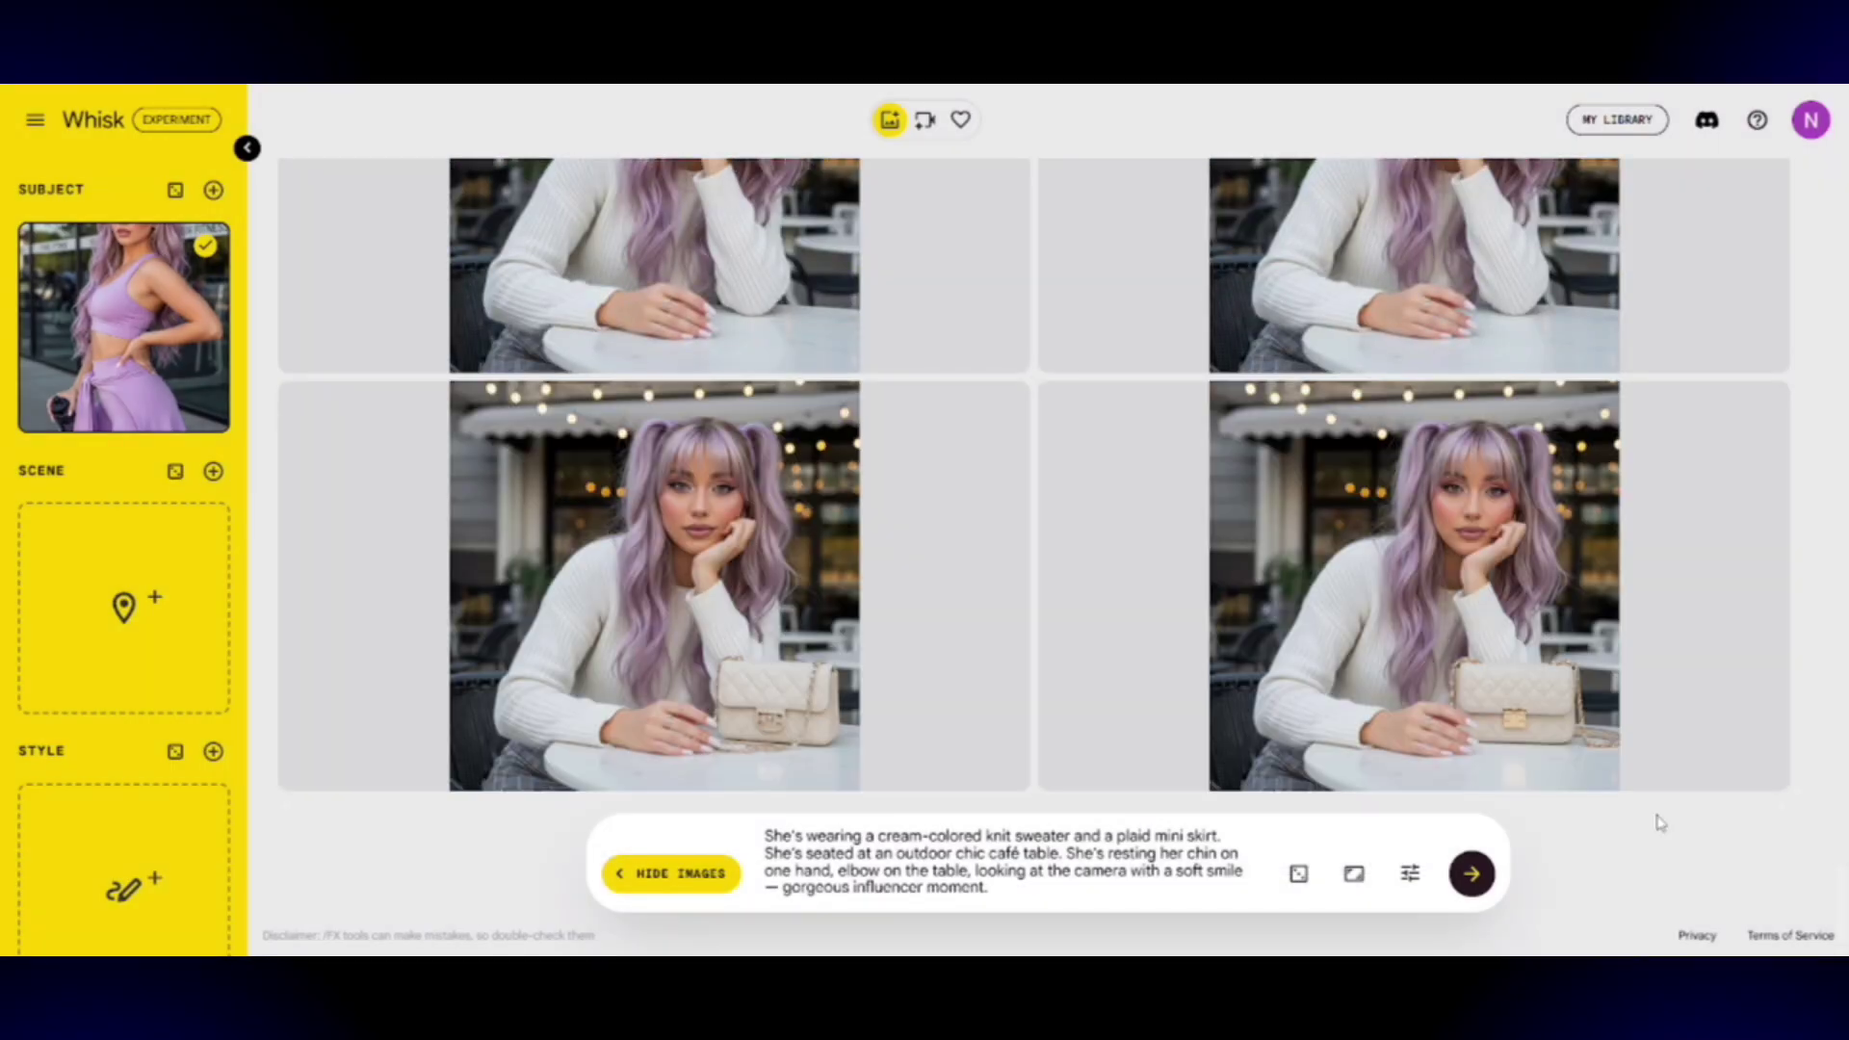
Refine the sunny park image of the white floral maxi dress by adding a few people in the background
{"action": "left_click", "coordinate": [983, 674]}
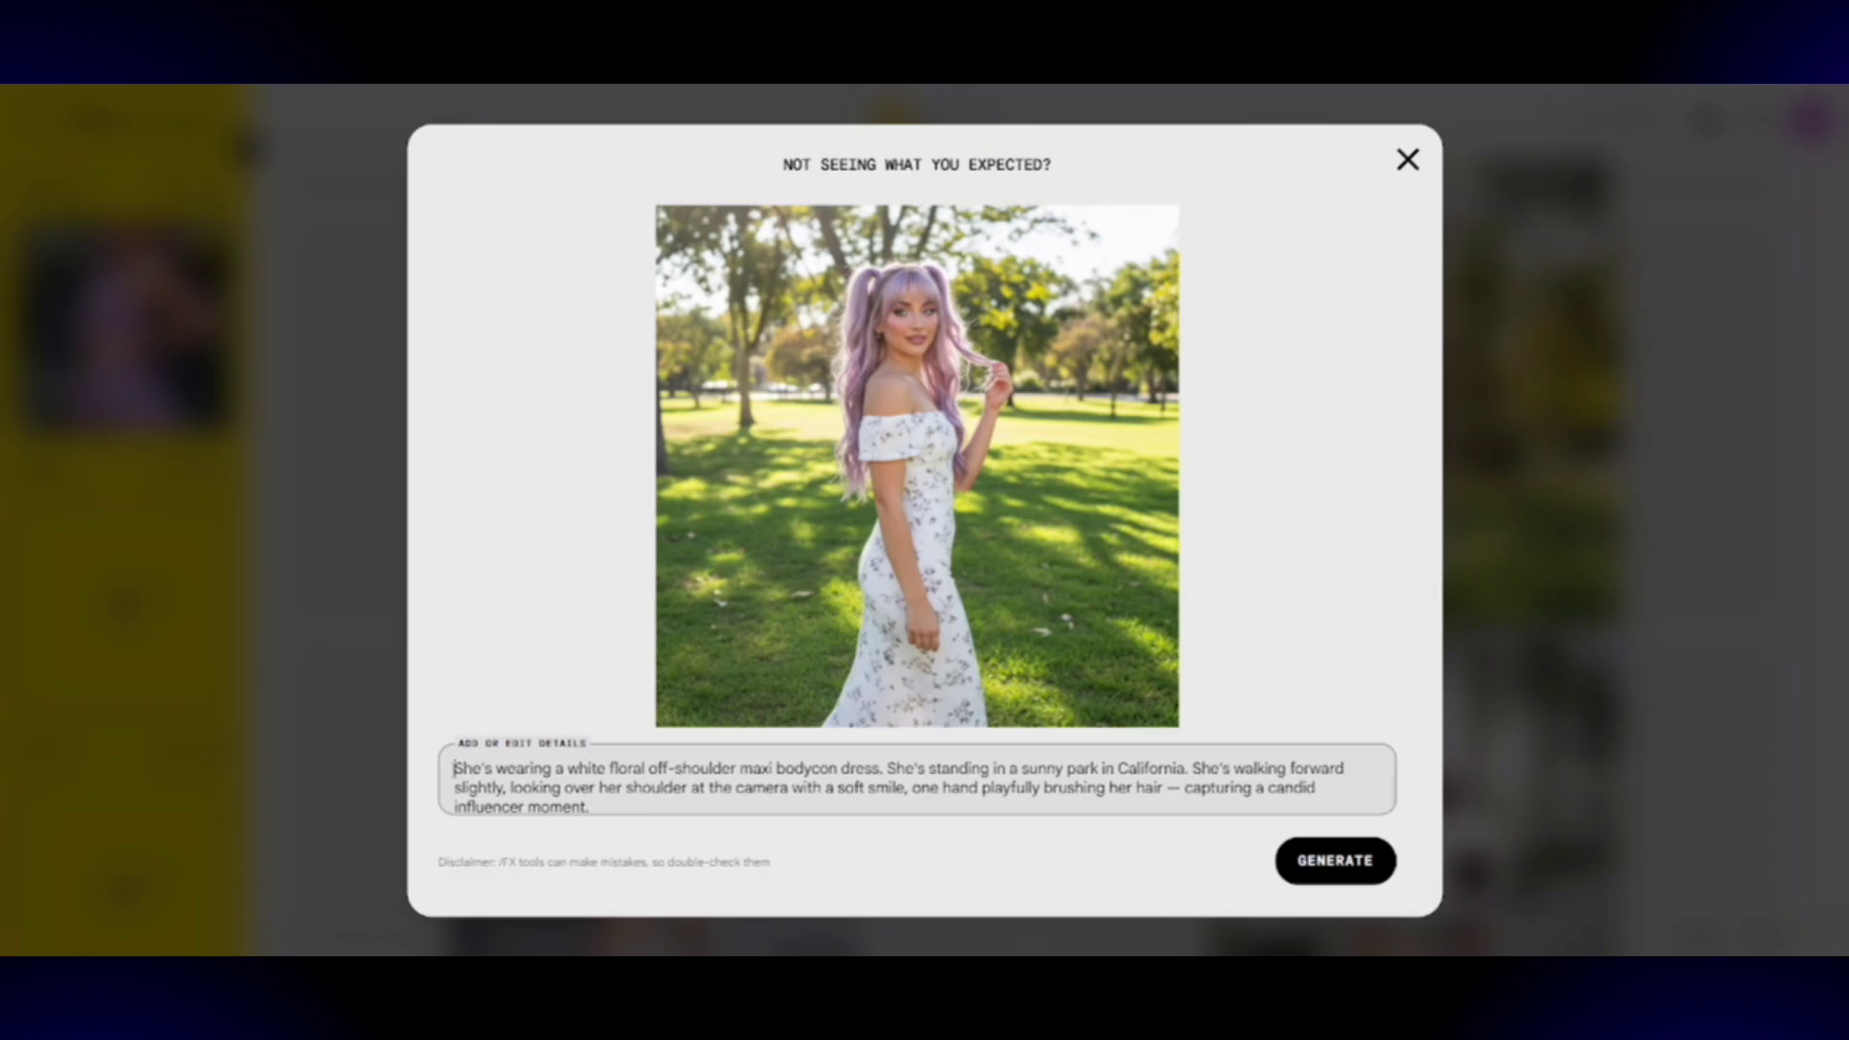
{"action": "key", "text": "ctrl+a"}
{"action": "type", "text": "Add a fe"}
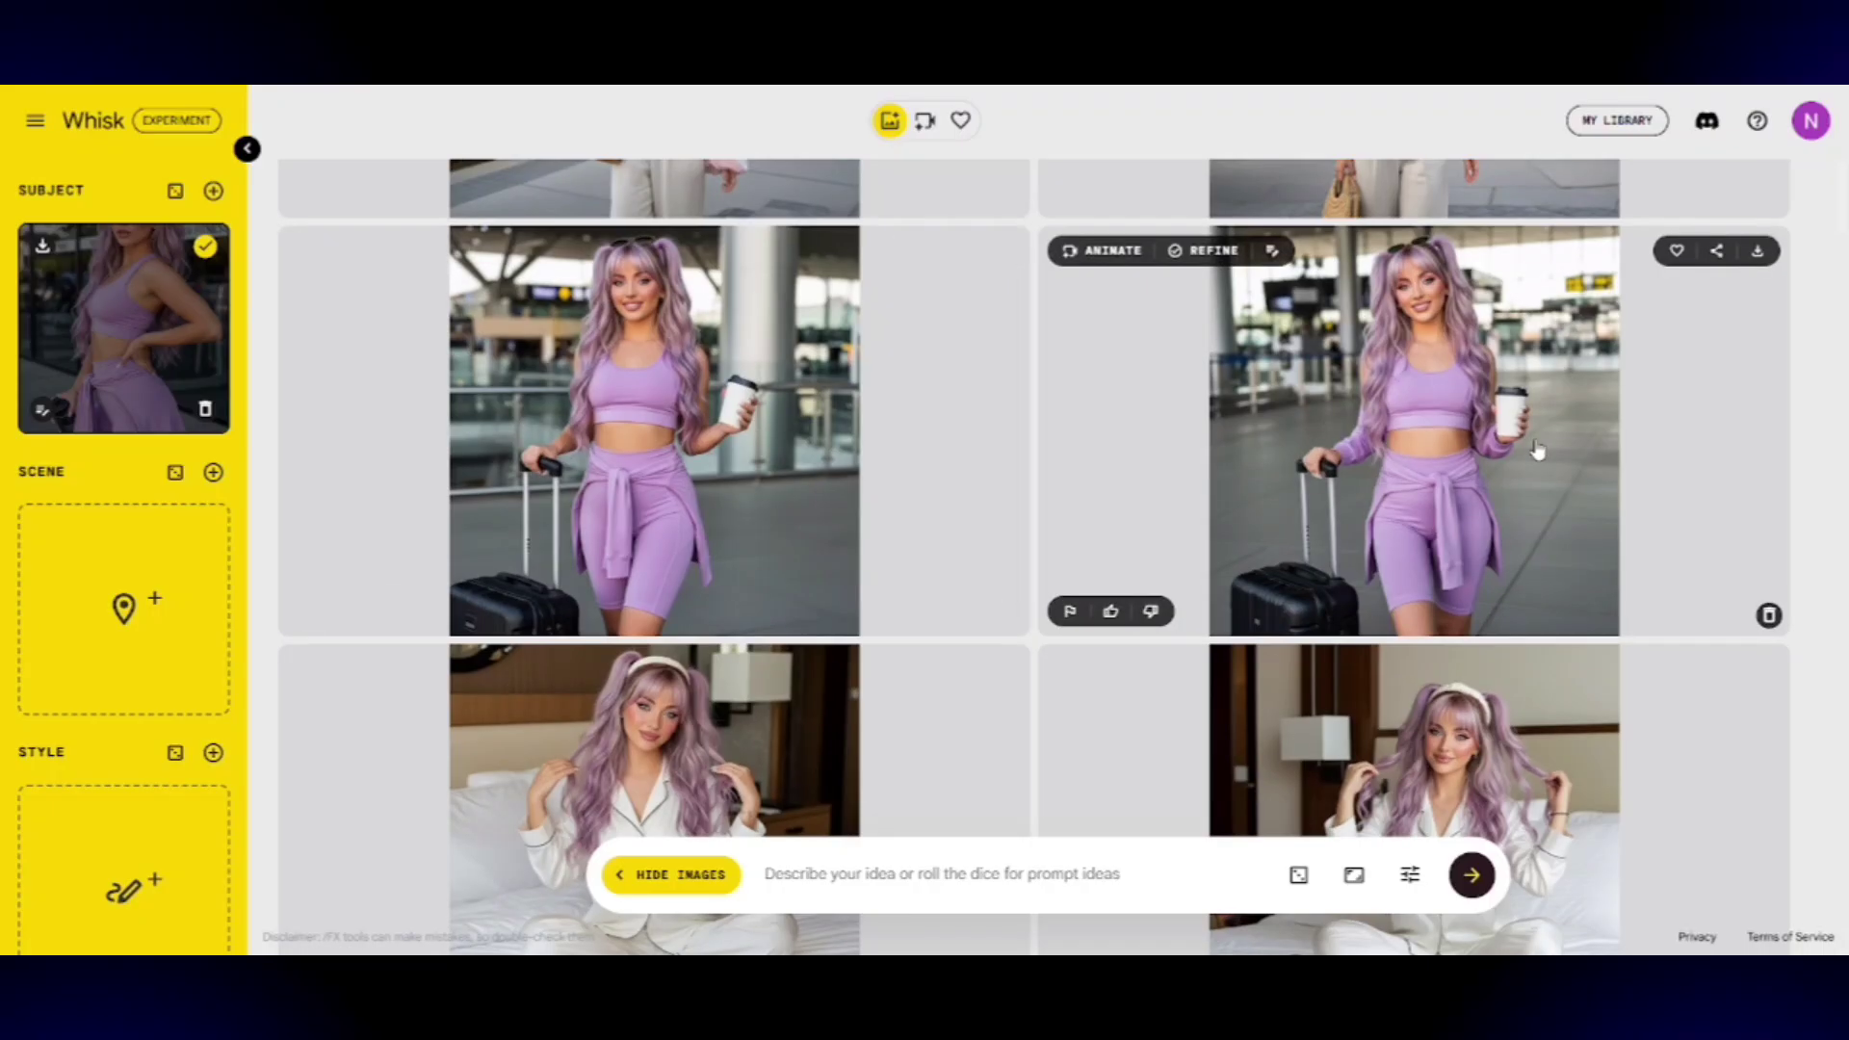
Examine both Dubai airport images in the lilac outfit and the prompt behind them
{"action": "scroll", "coordinate": [1538, 450], "scroll_direction": "up", "scroll_amount": 1}
{"action": "left_click", "coordinate": [510, 347]}
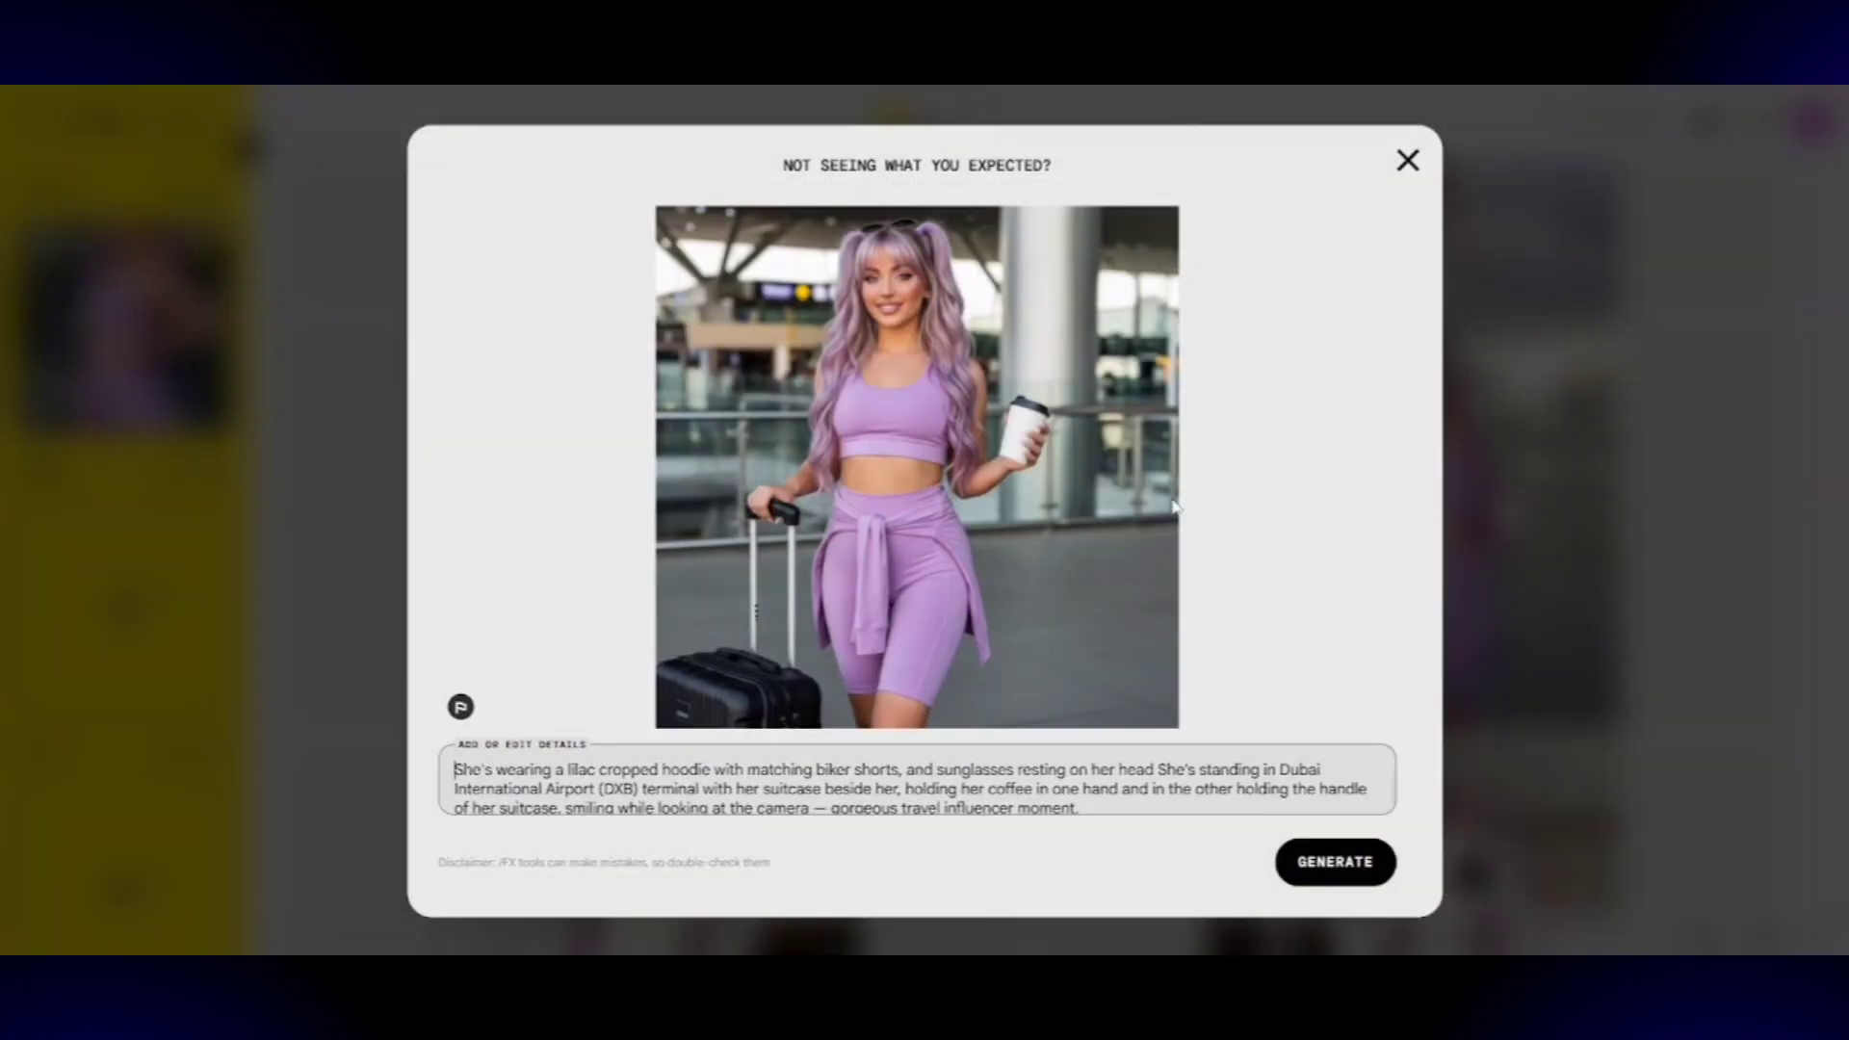
{"action": "left_click", "coordinate": [1406, 163]}
{"action": "left_click", "coordinate": [1685, 332]}
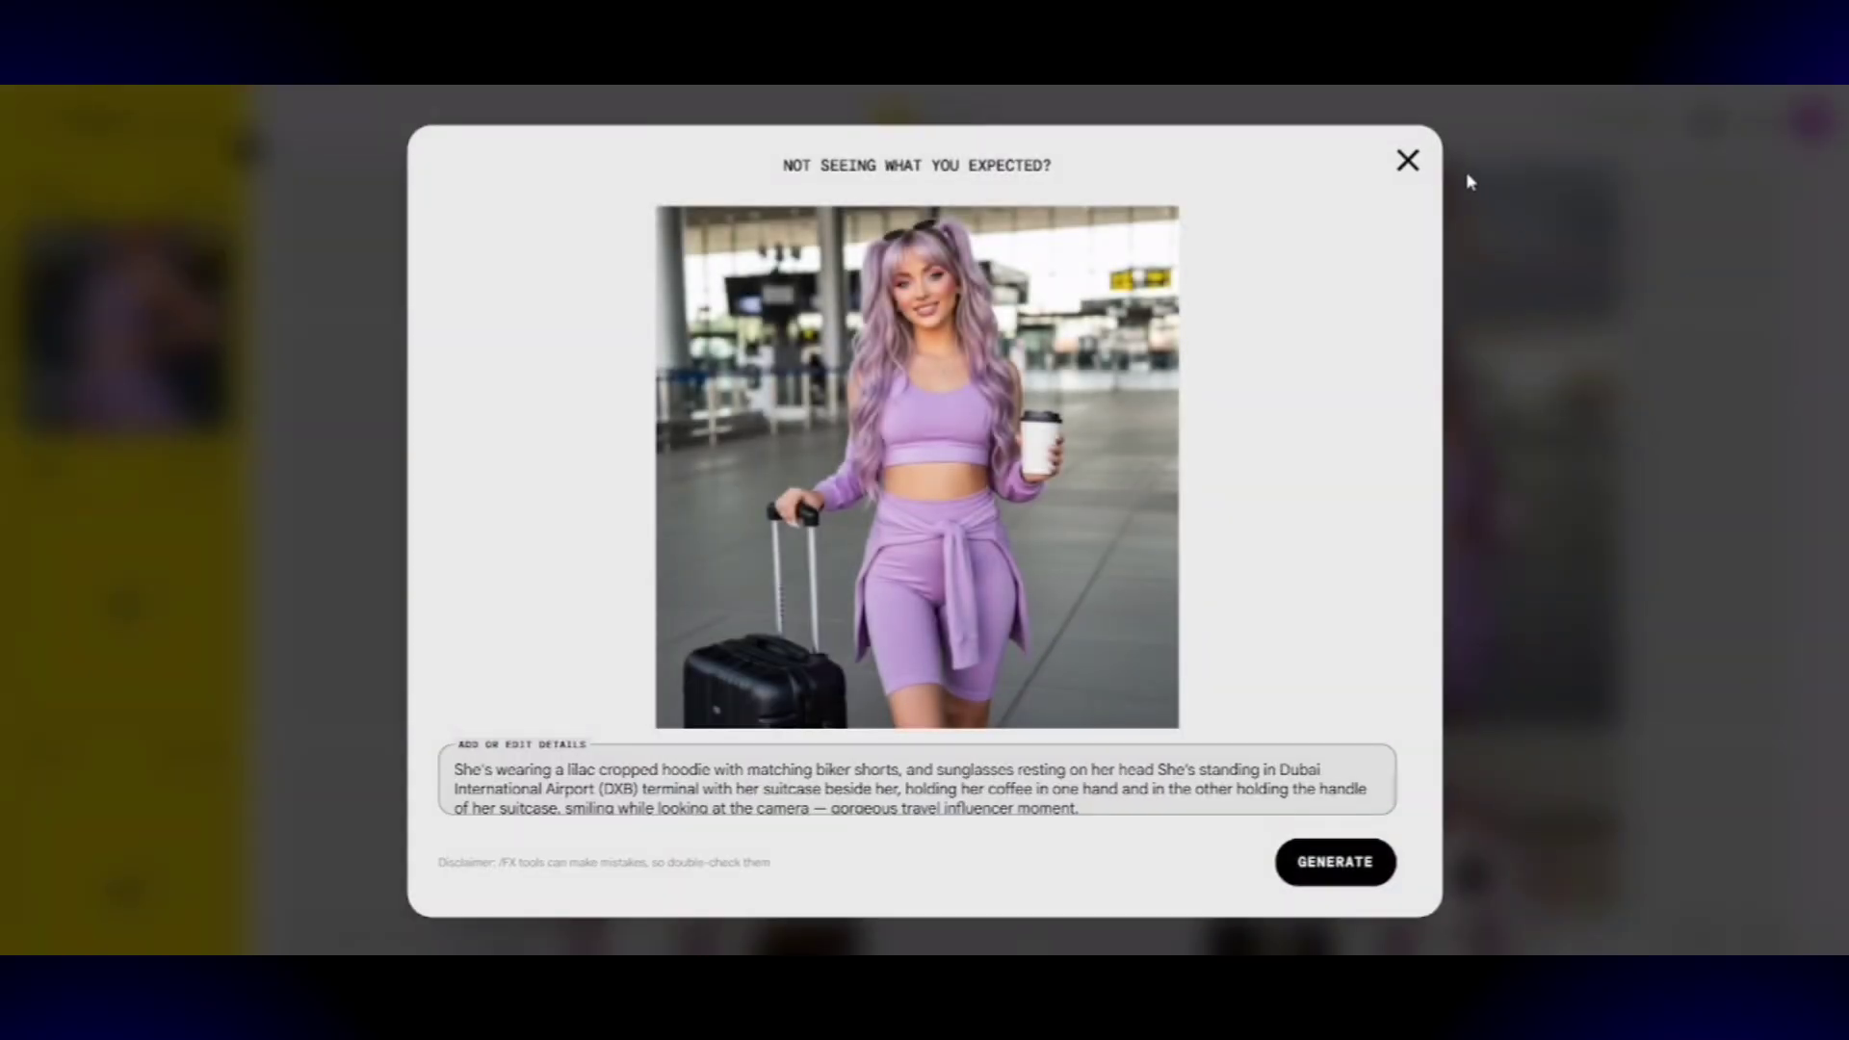
{"action": "left_click", "coordinate": [1408, 161]}
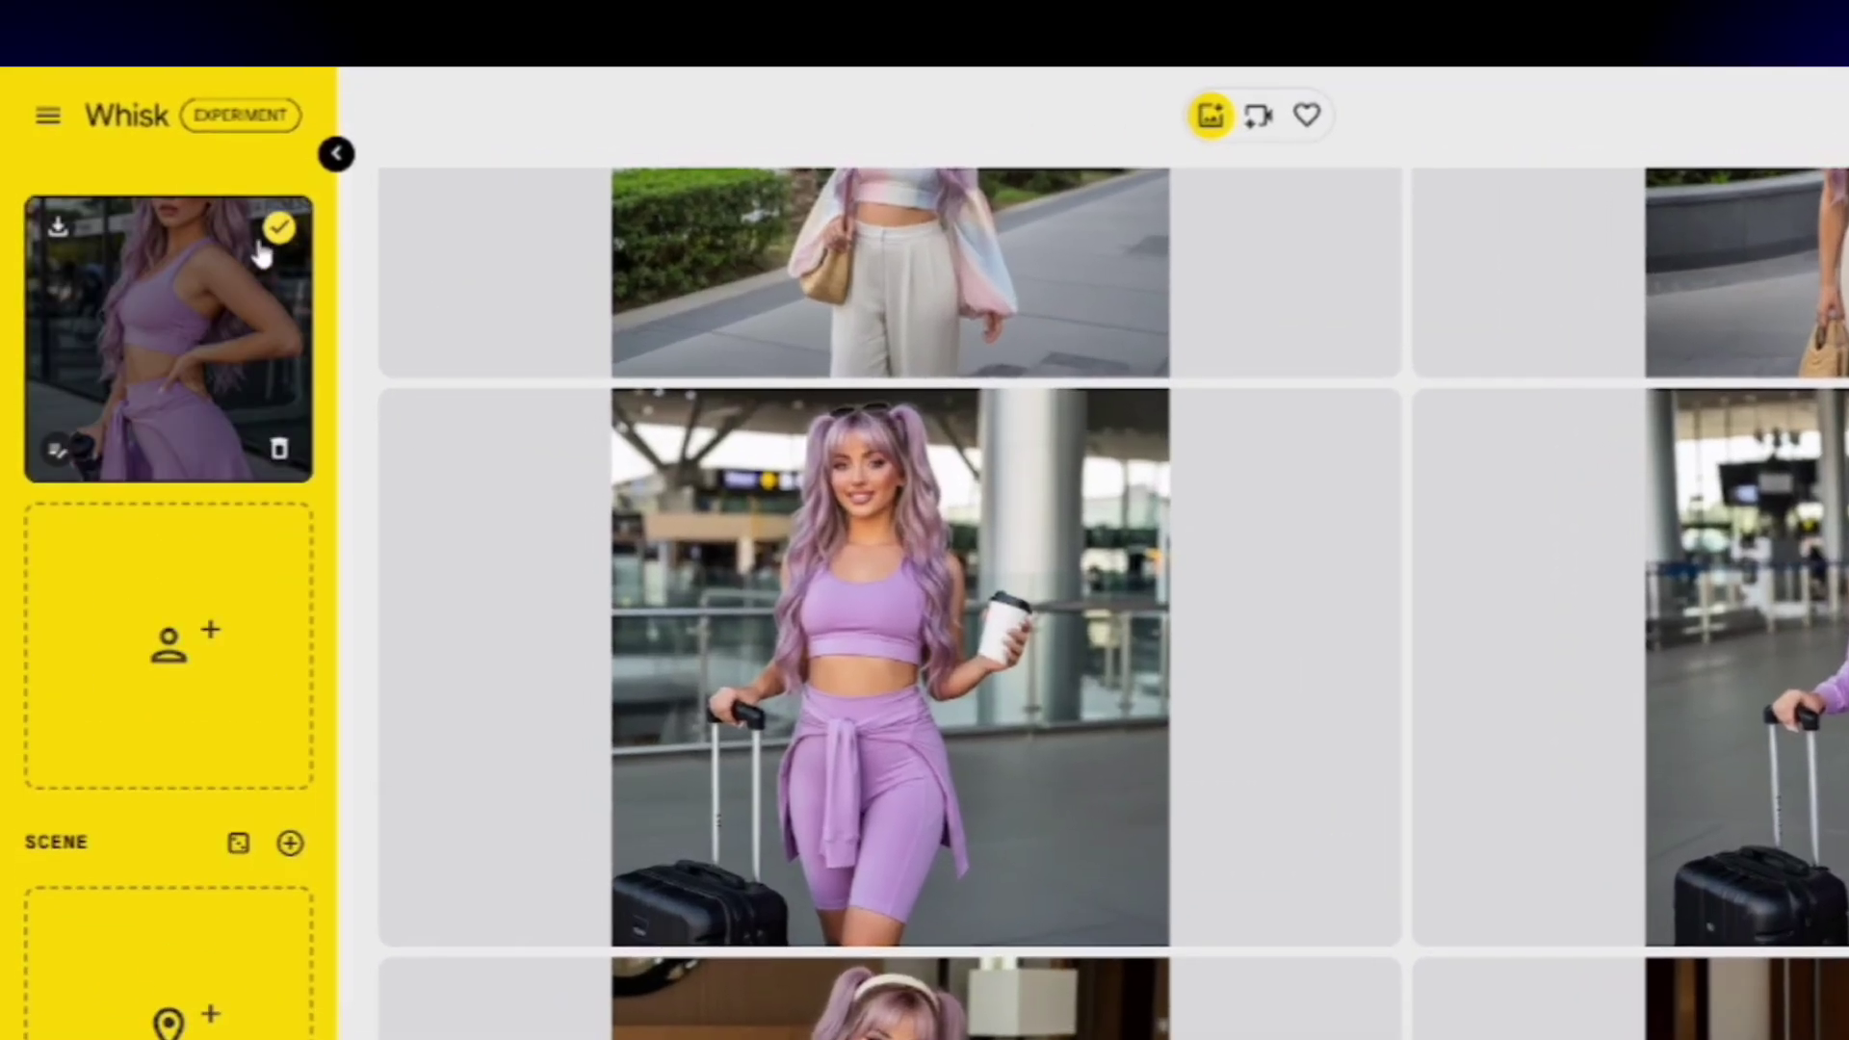
Upload an image with the outfit and suitcase as a second subject reference
{"action": "mouse_move", "coordinate": [169, 578]}
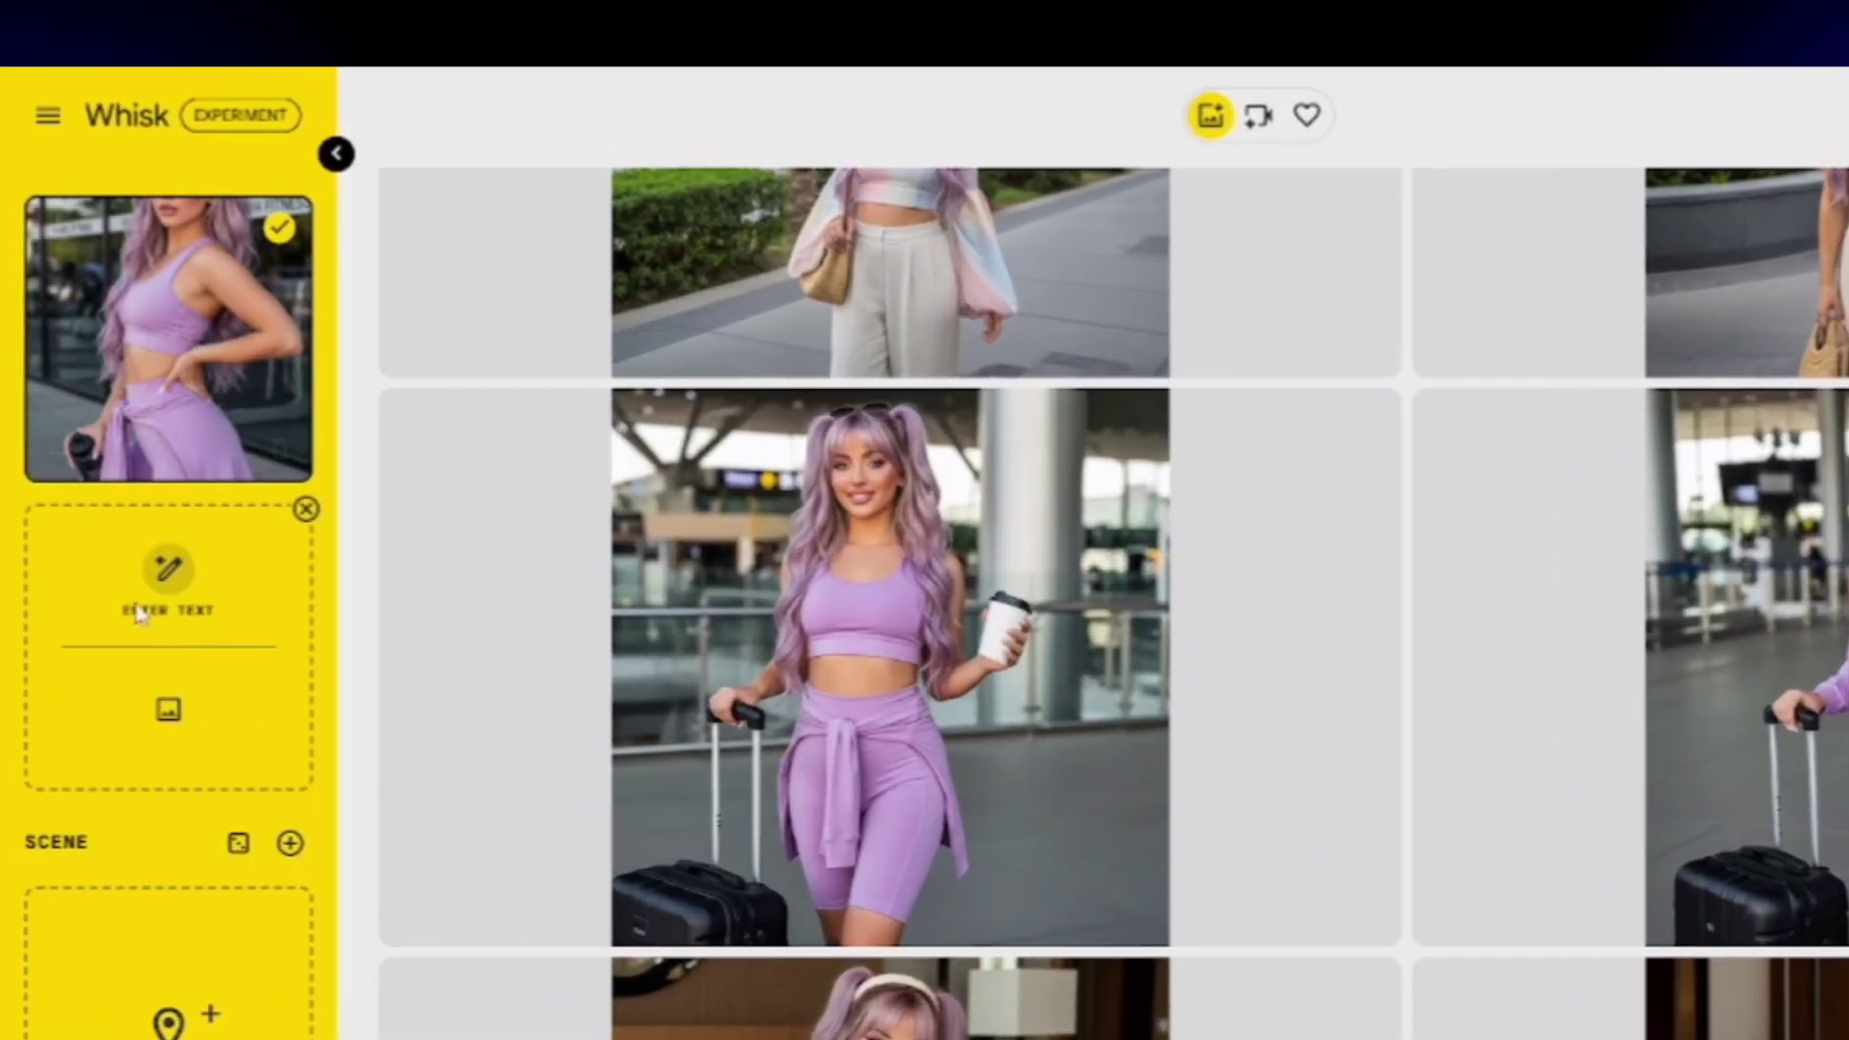
{"action": "left_click", "coordinate": [170, 703]}
{"action": "left_click", "coordinate": [1047, 576]}
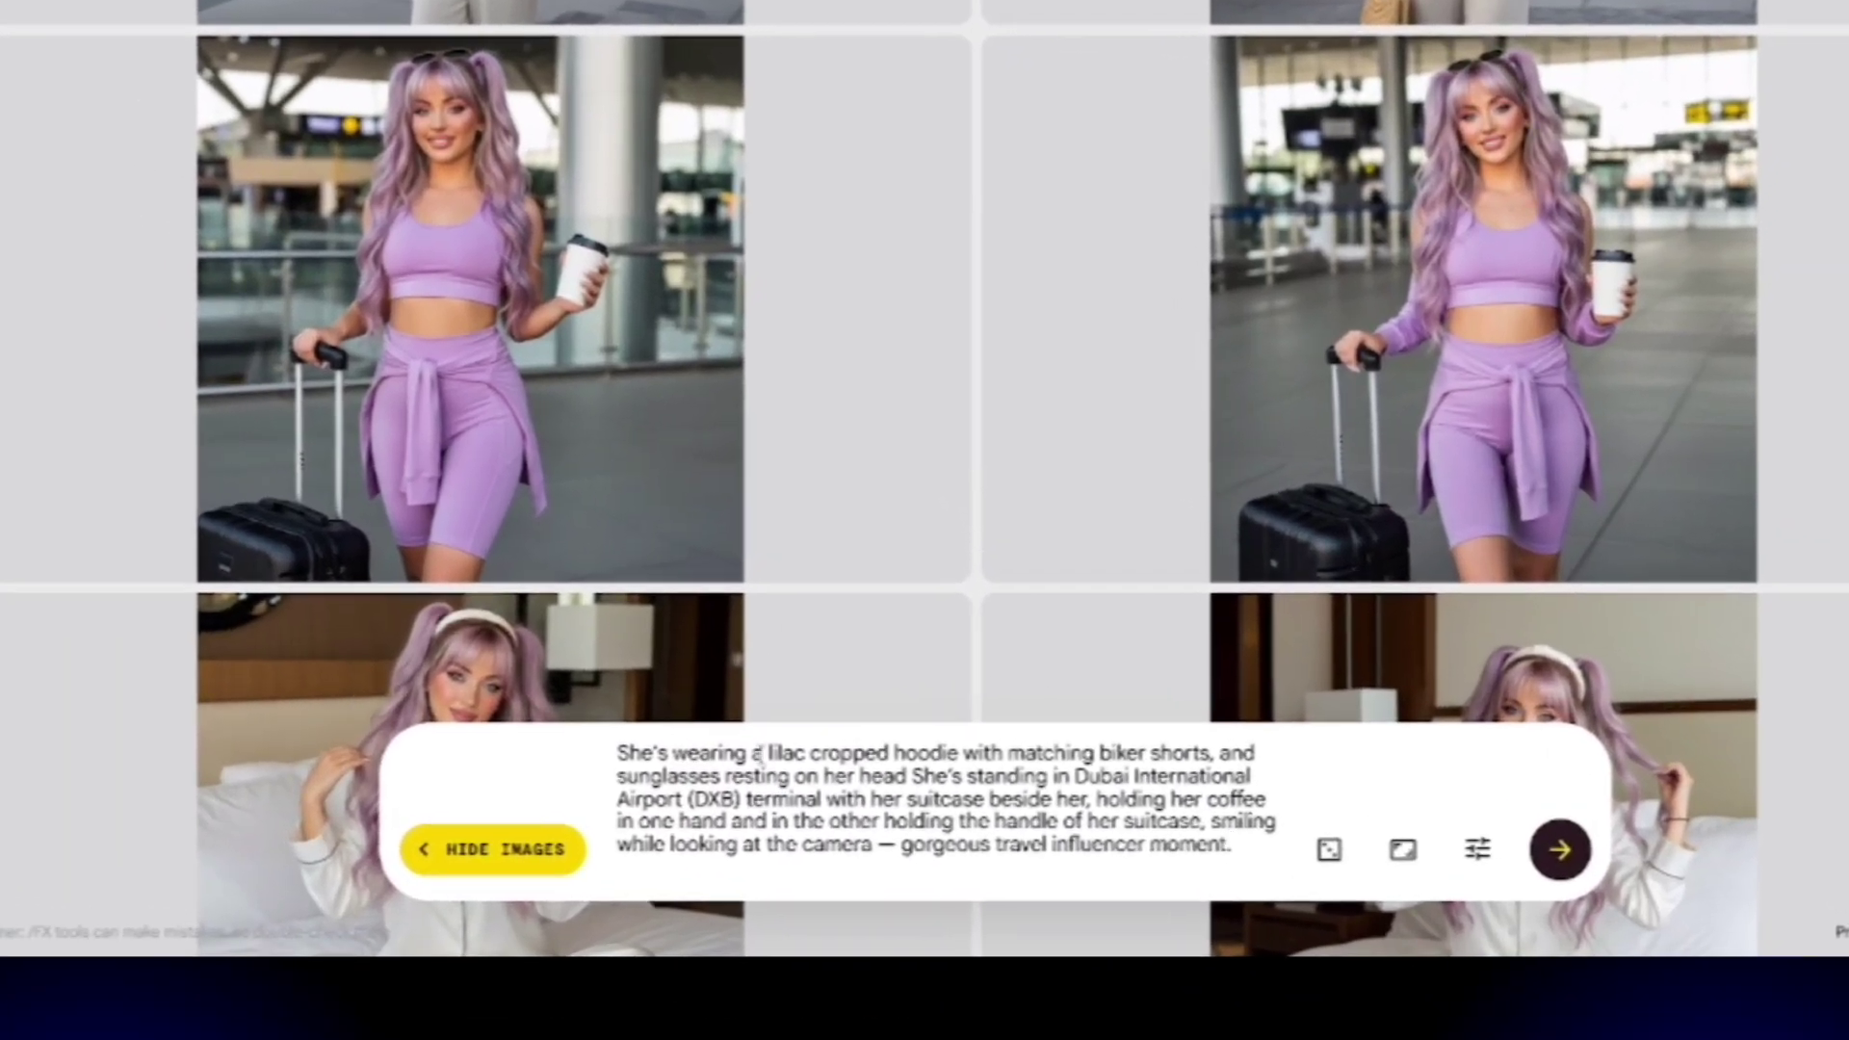
Replace the clothing description in the airport prompt with "the outfits in the second image."
{"action": "left_click_drag", "start_coordinate": [754, 753], "coordinate": [923, 776]}
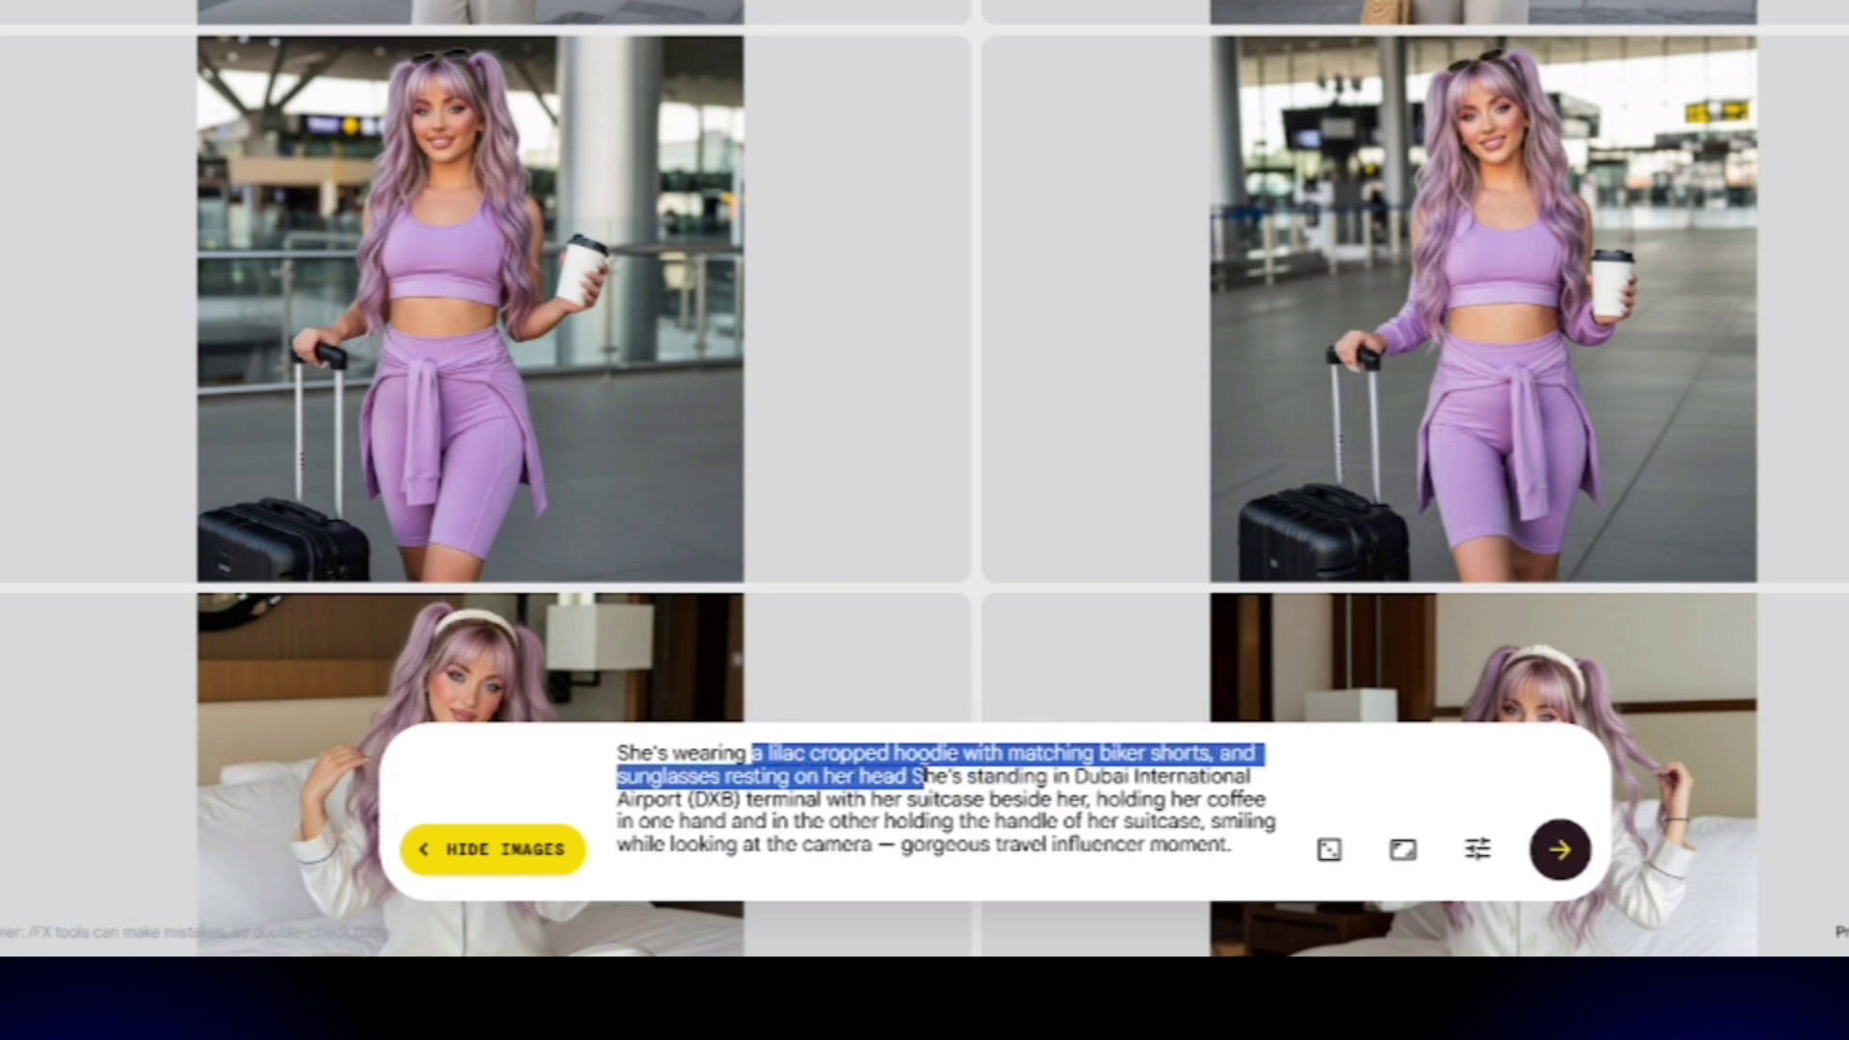
{"action": "type", "text": "t"}
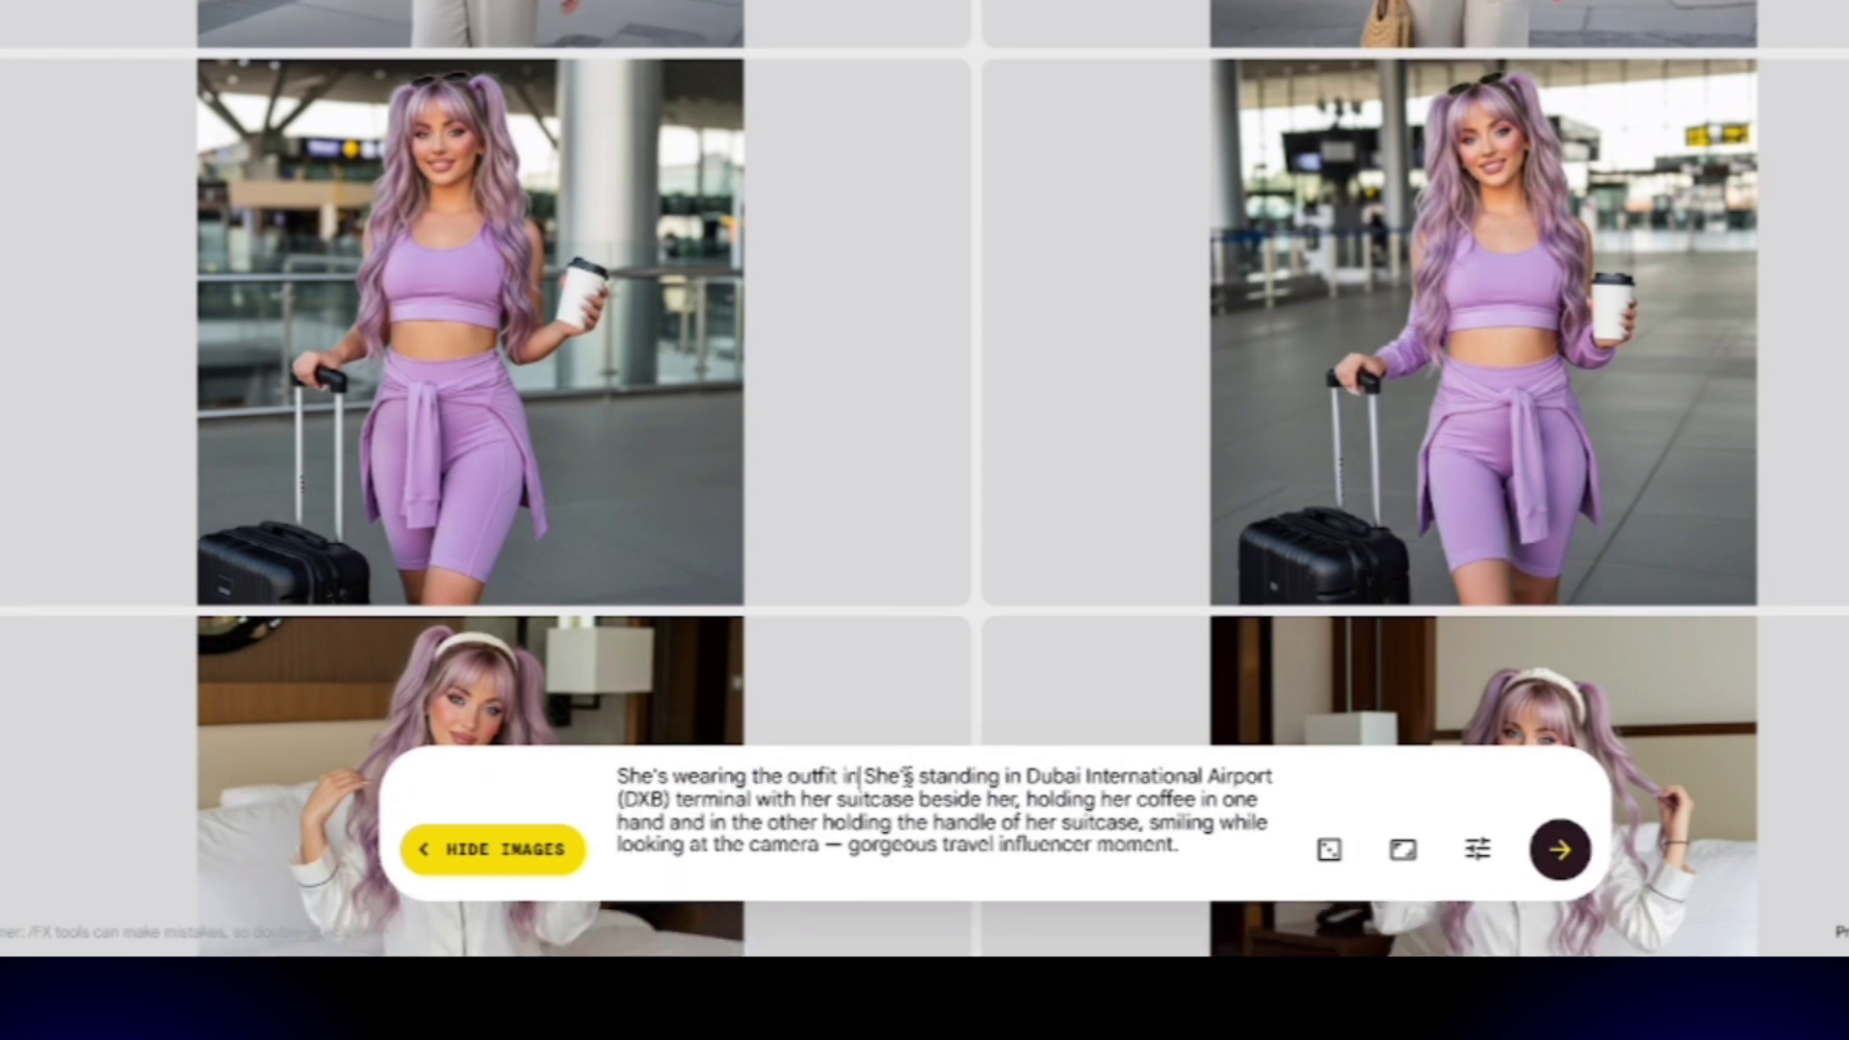
{"action": "type", "text": "he outfit in the second image"}
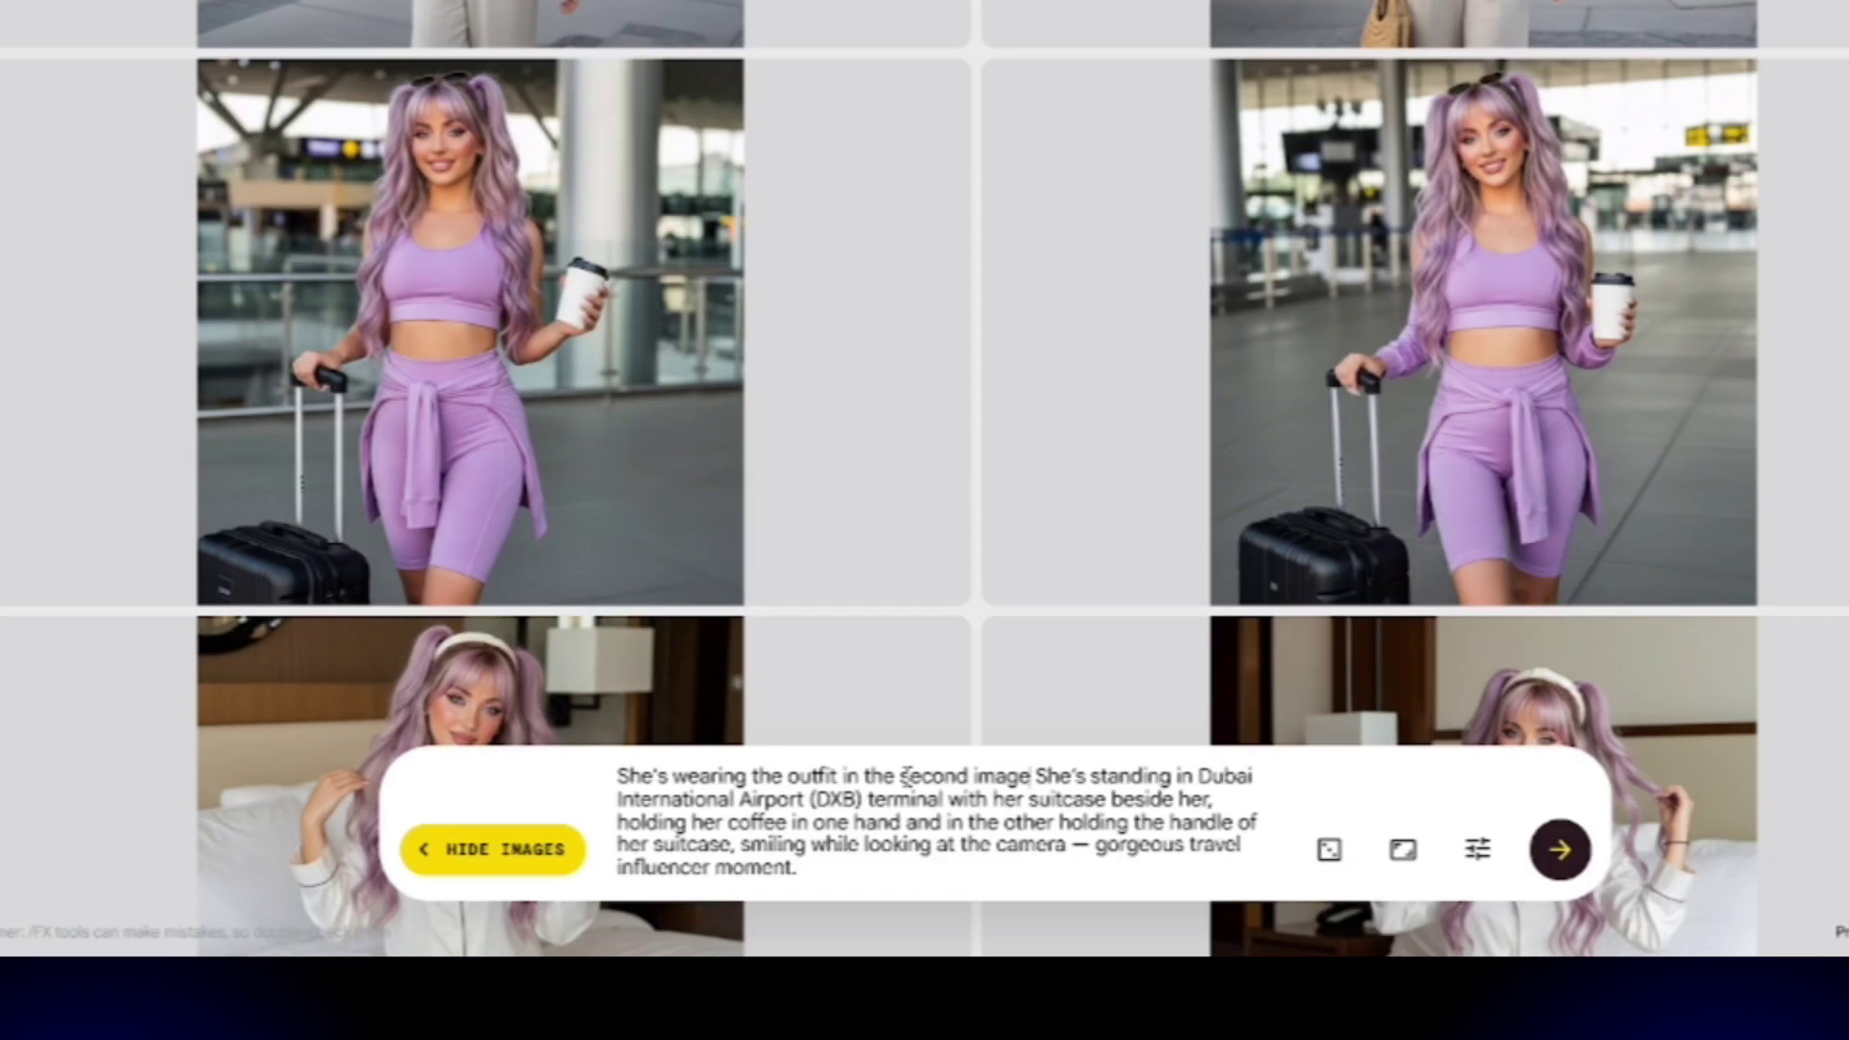
{"action": "type", "text": "."}
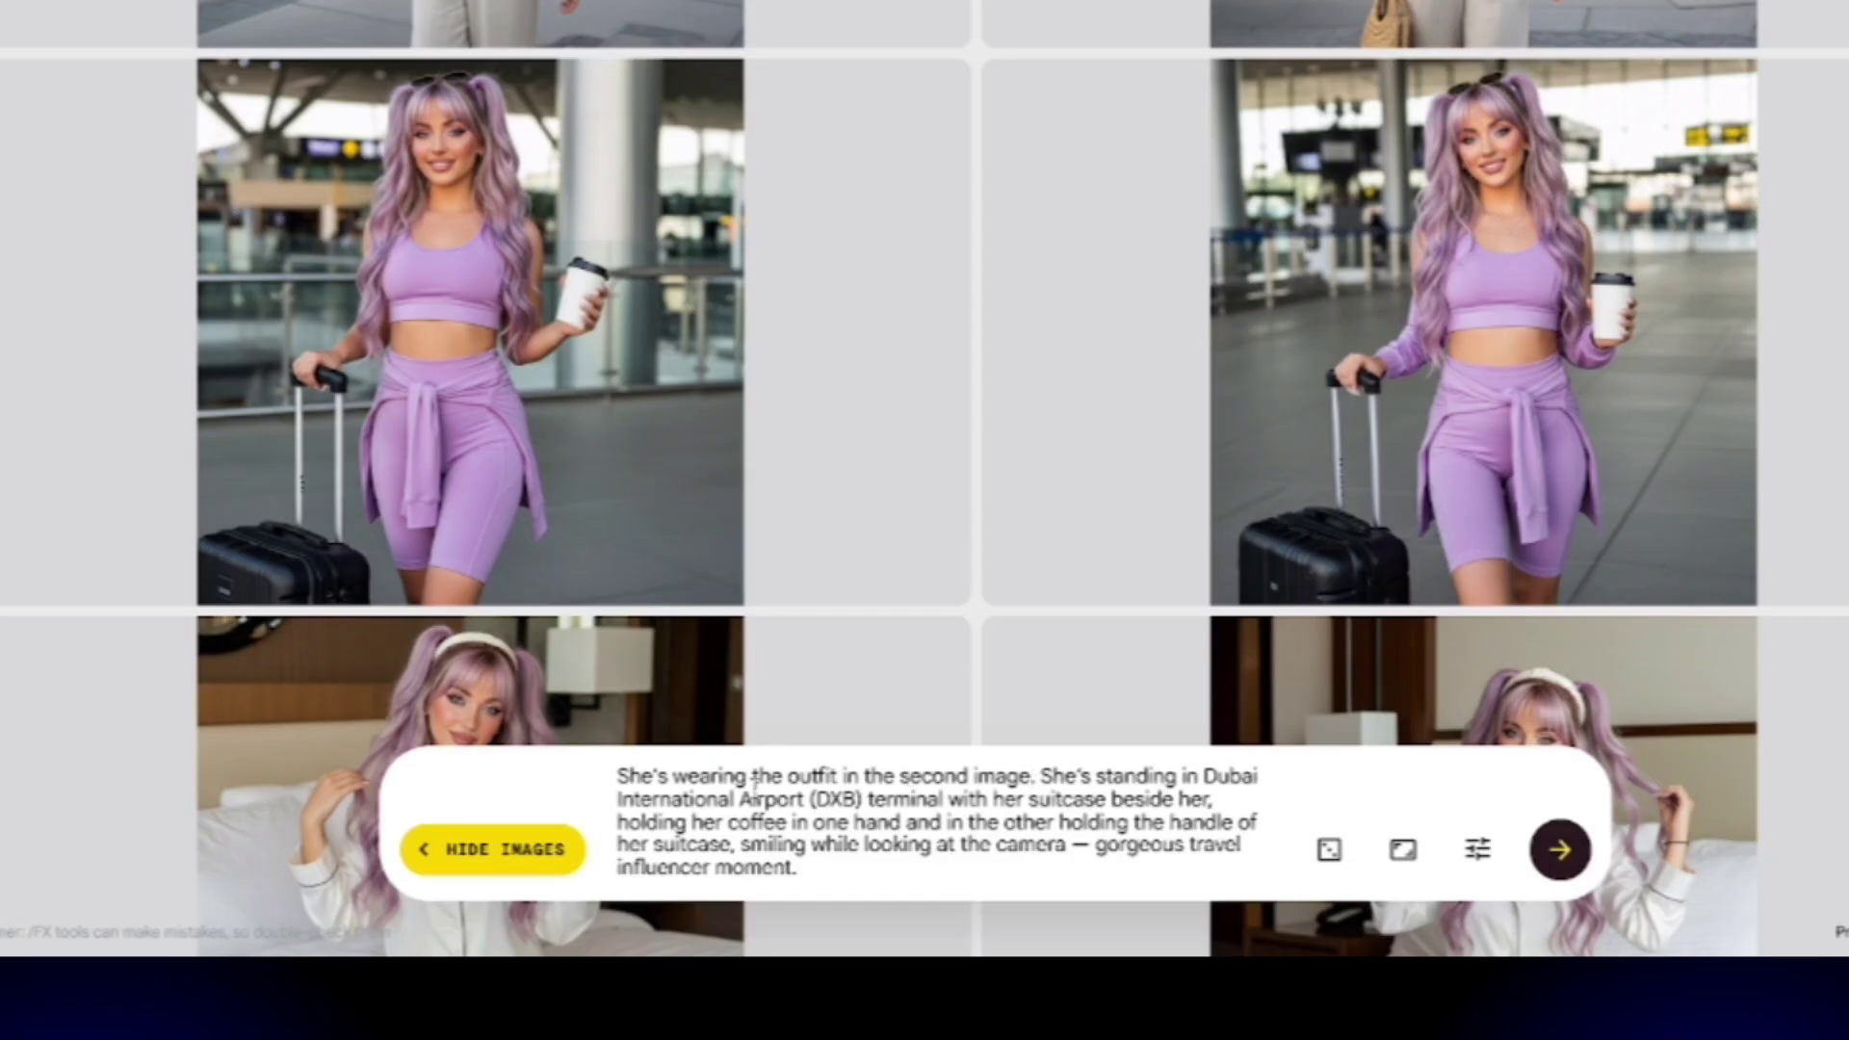
{"action": "left_click", "coordinate": [839, 776]}
{"action": "type", "text": "s"}
Reword the airport prompt to use "the suitcase in the second image", drop "(DXB)" and the coffee, end with "gorgeous influencer vibe", and generate the images
{"action": "left_click_drag", "start_coordinate": [809, 799], "coordinate": [865, 799]}
{"action": "key", "text": "BackSpace"}
{"action": "double_click", "coordinate": [950, 799]}
{"action": "type", "text": "the in the second image"}
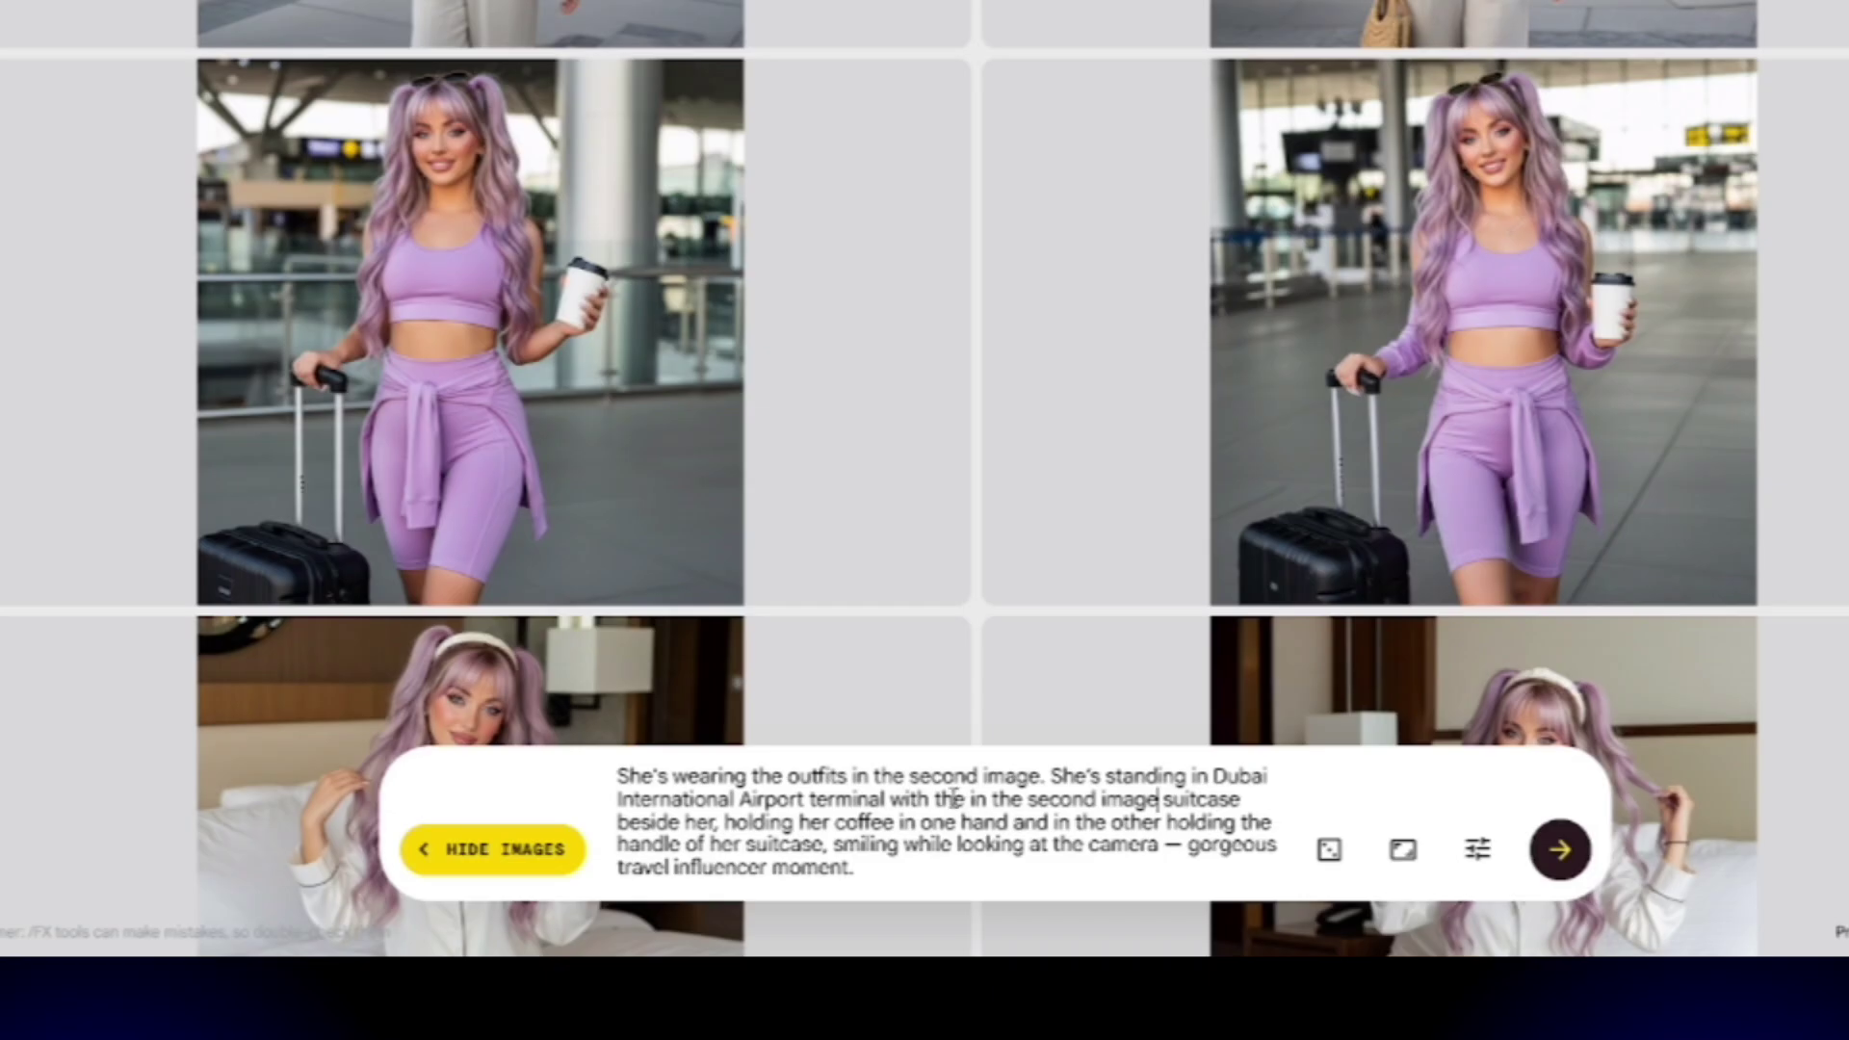
{"action": "left_click_drag", "start_coordinate": [1156, 799], "coordinate": [1240, 799]}
{"action": "key", "text": "BackSpace"}
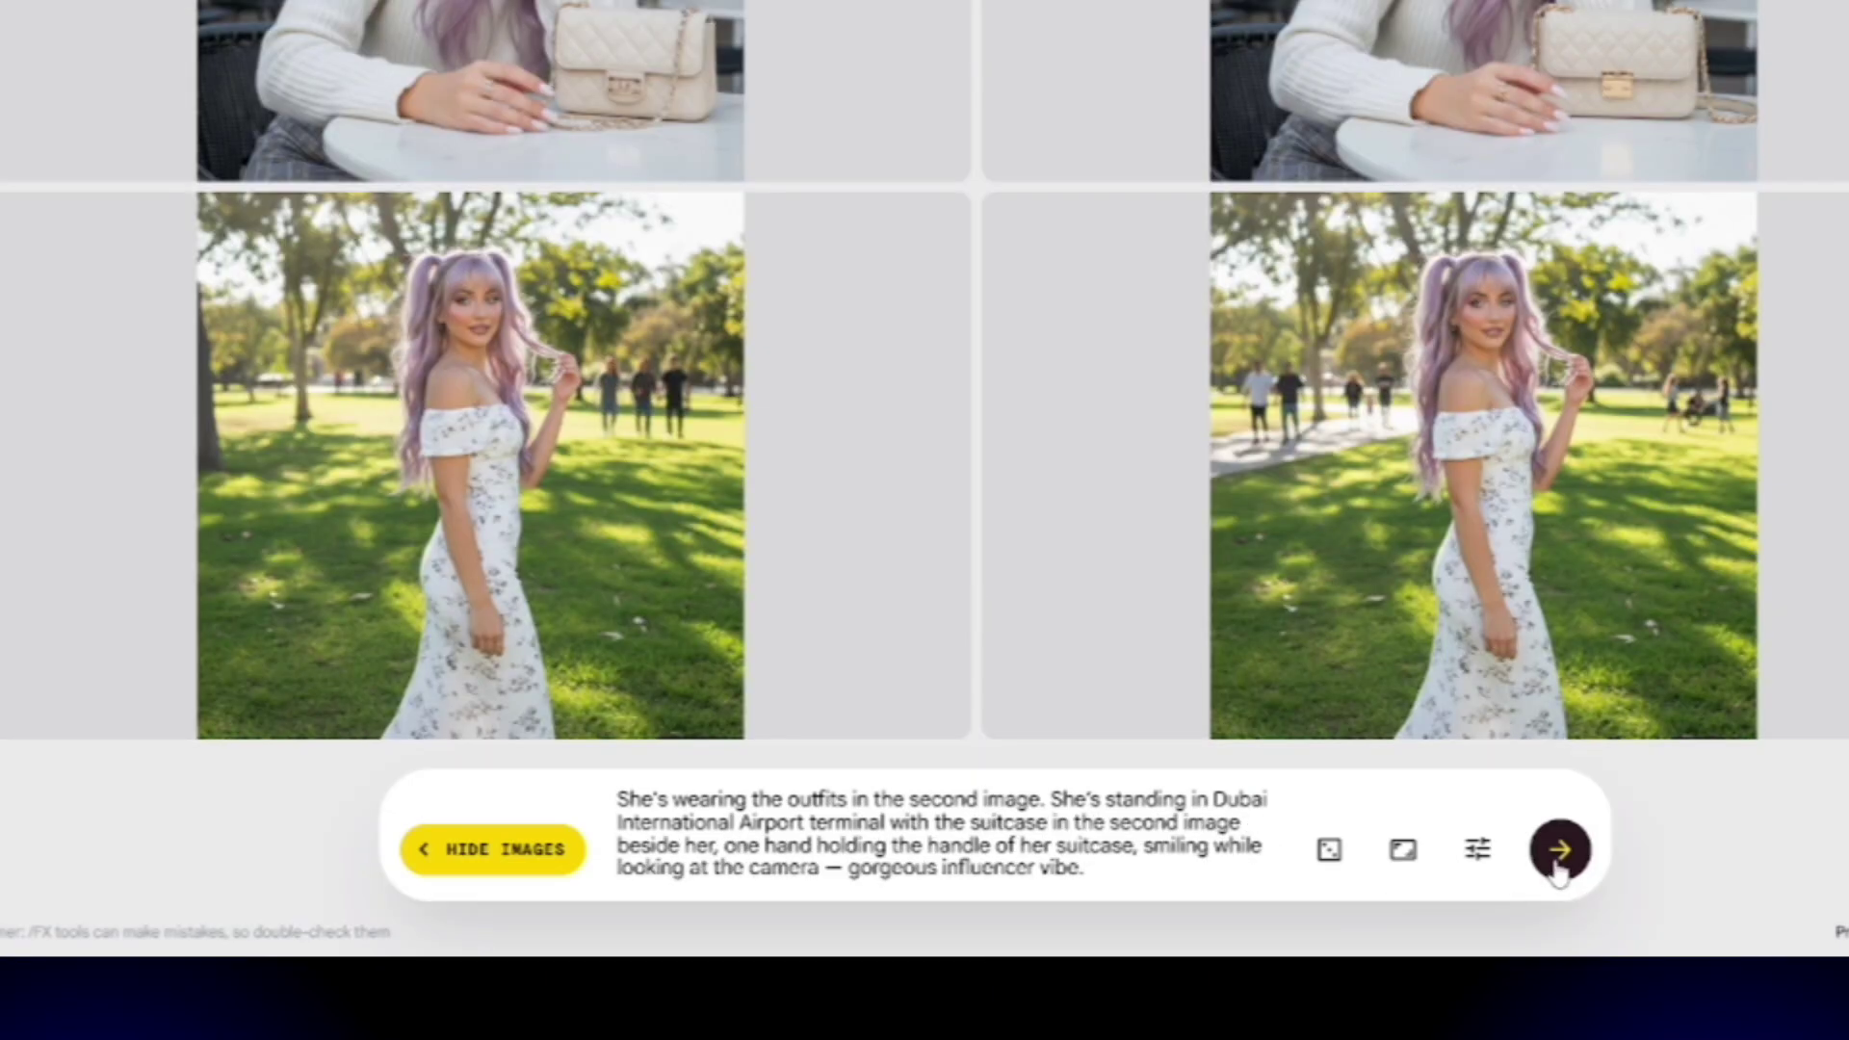
{"action": "left_click", "coordinate": [1559, 849]}
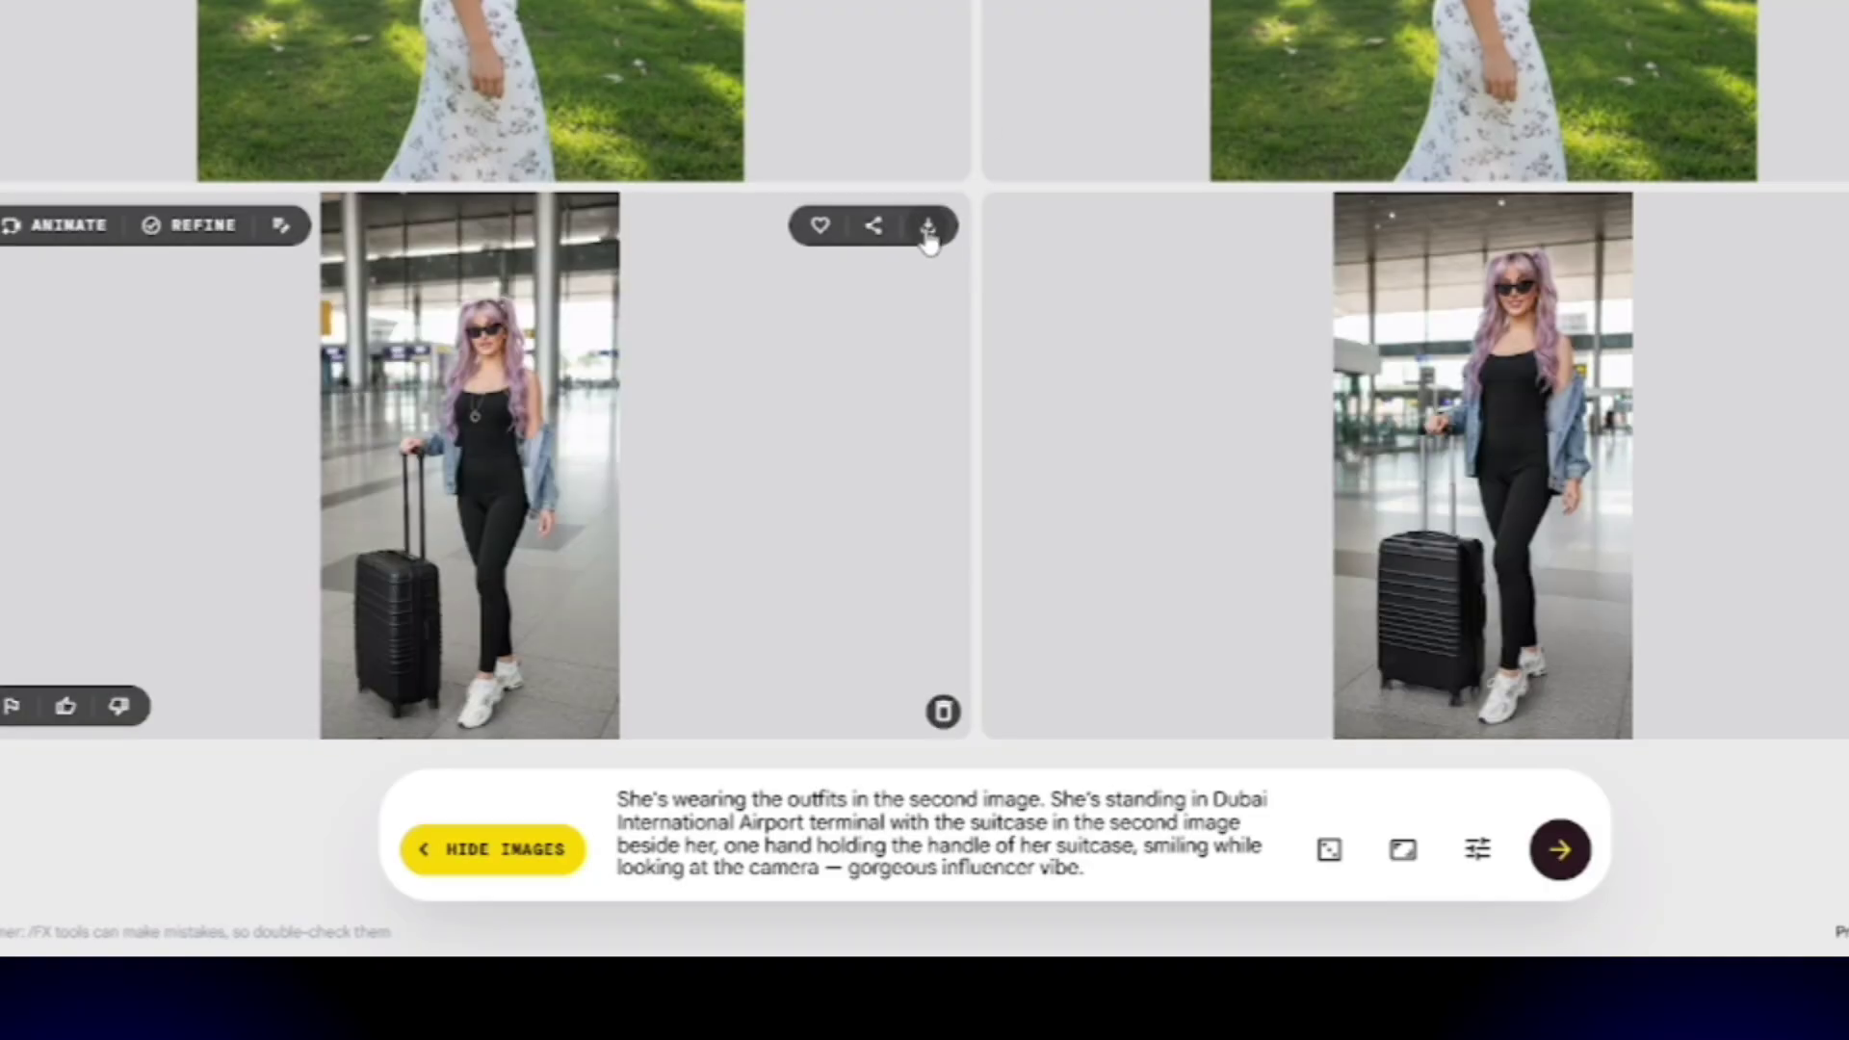
Download the first new airport image and inspect its necklace, denim jacket, black outfit and suitcase up close
{"action": "left_click", "coordinate": [928, 231]}
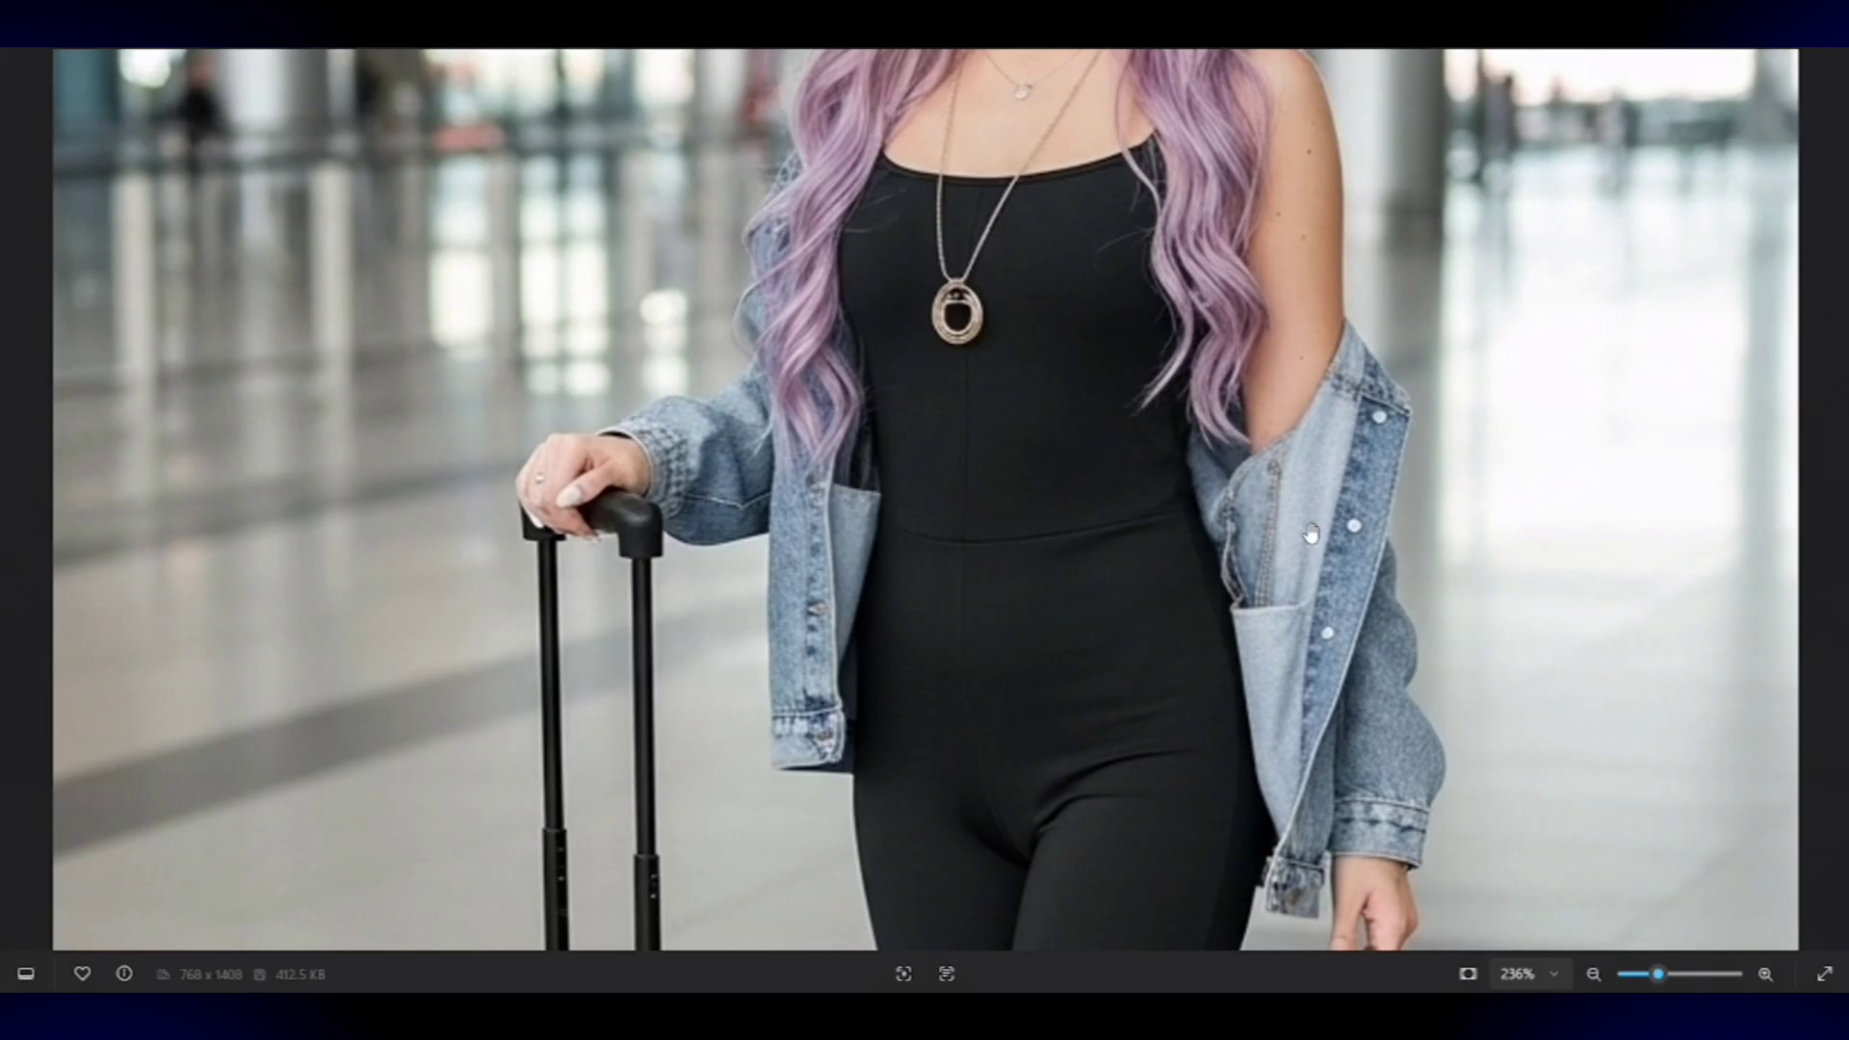
{"action": "scroll", "coordinate": [1312, 533], "scroll_direction": "down", "scroll_amount": 1}
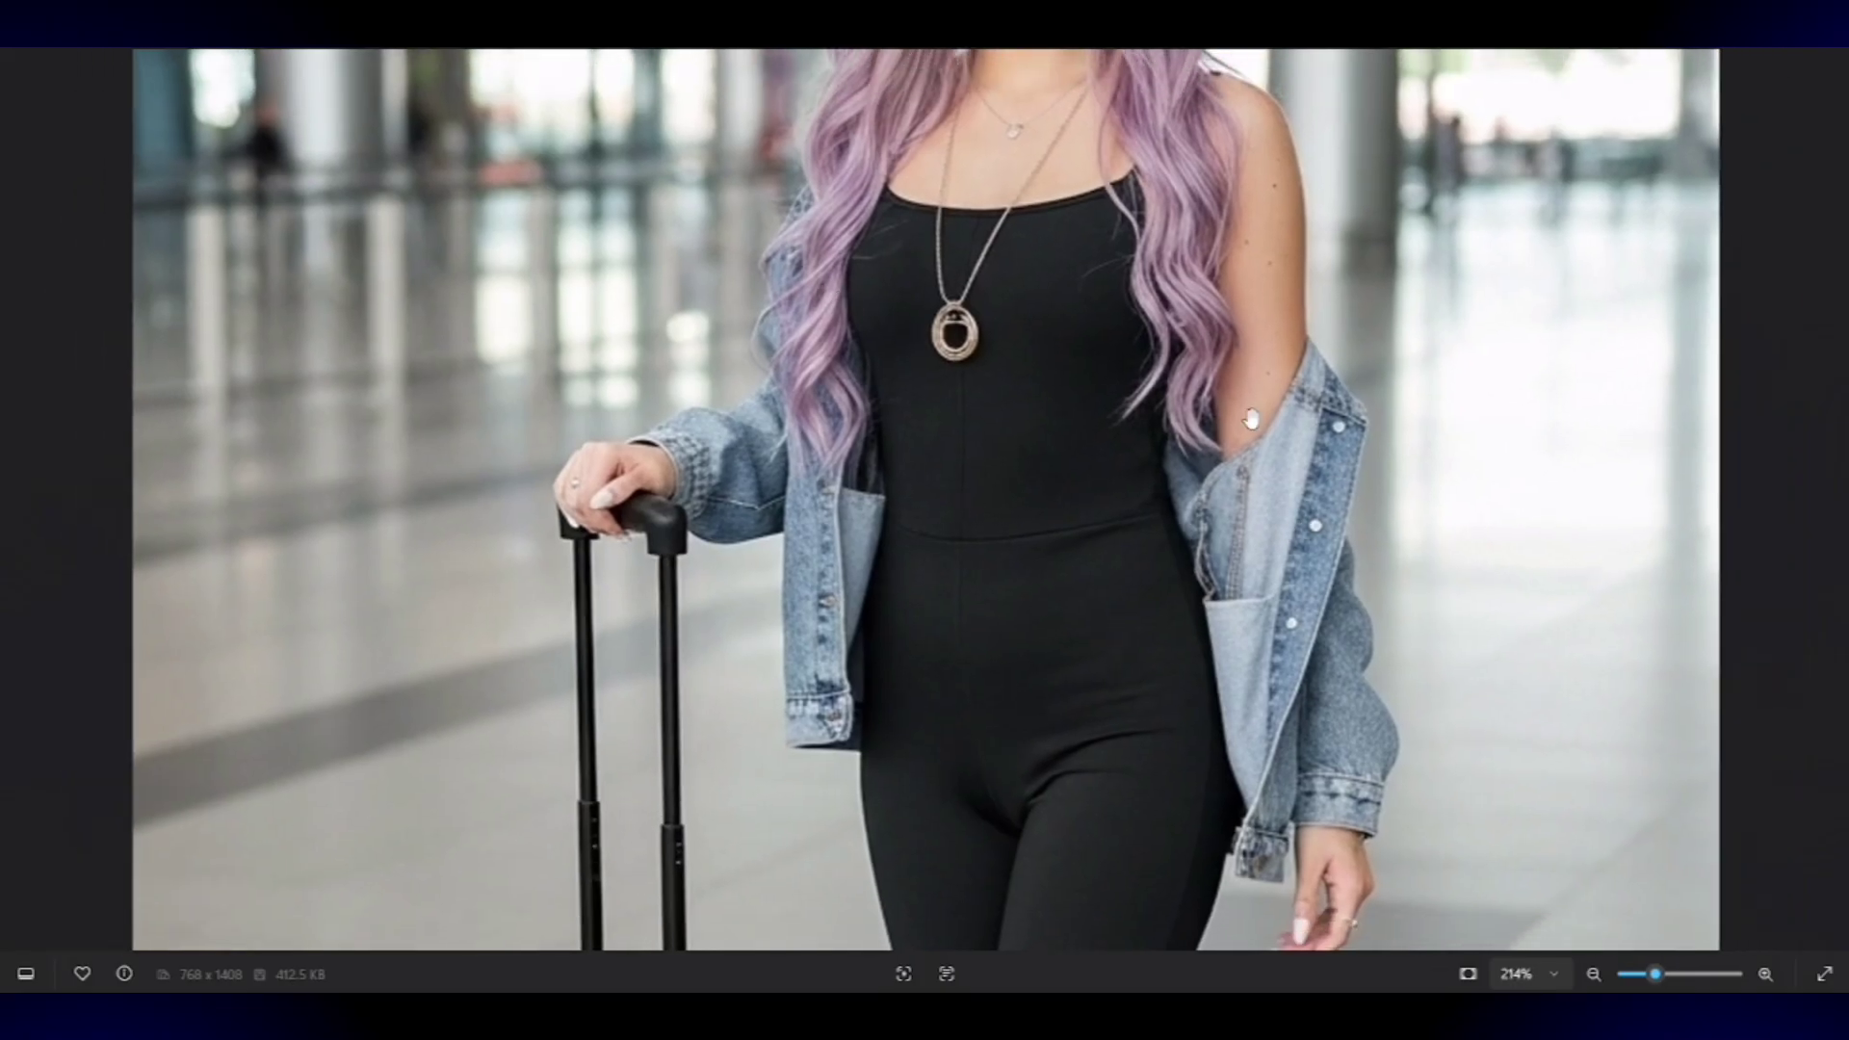
{"action": "scroll", "coordinate": [1250, 418], "scroll_direction": "down", "scroll_amount": 2}
{"action": "scroll", "coordinate": [1074, 469], "scroll_direction": "up", "scroll_amount": 3}
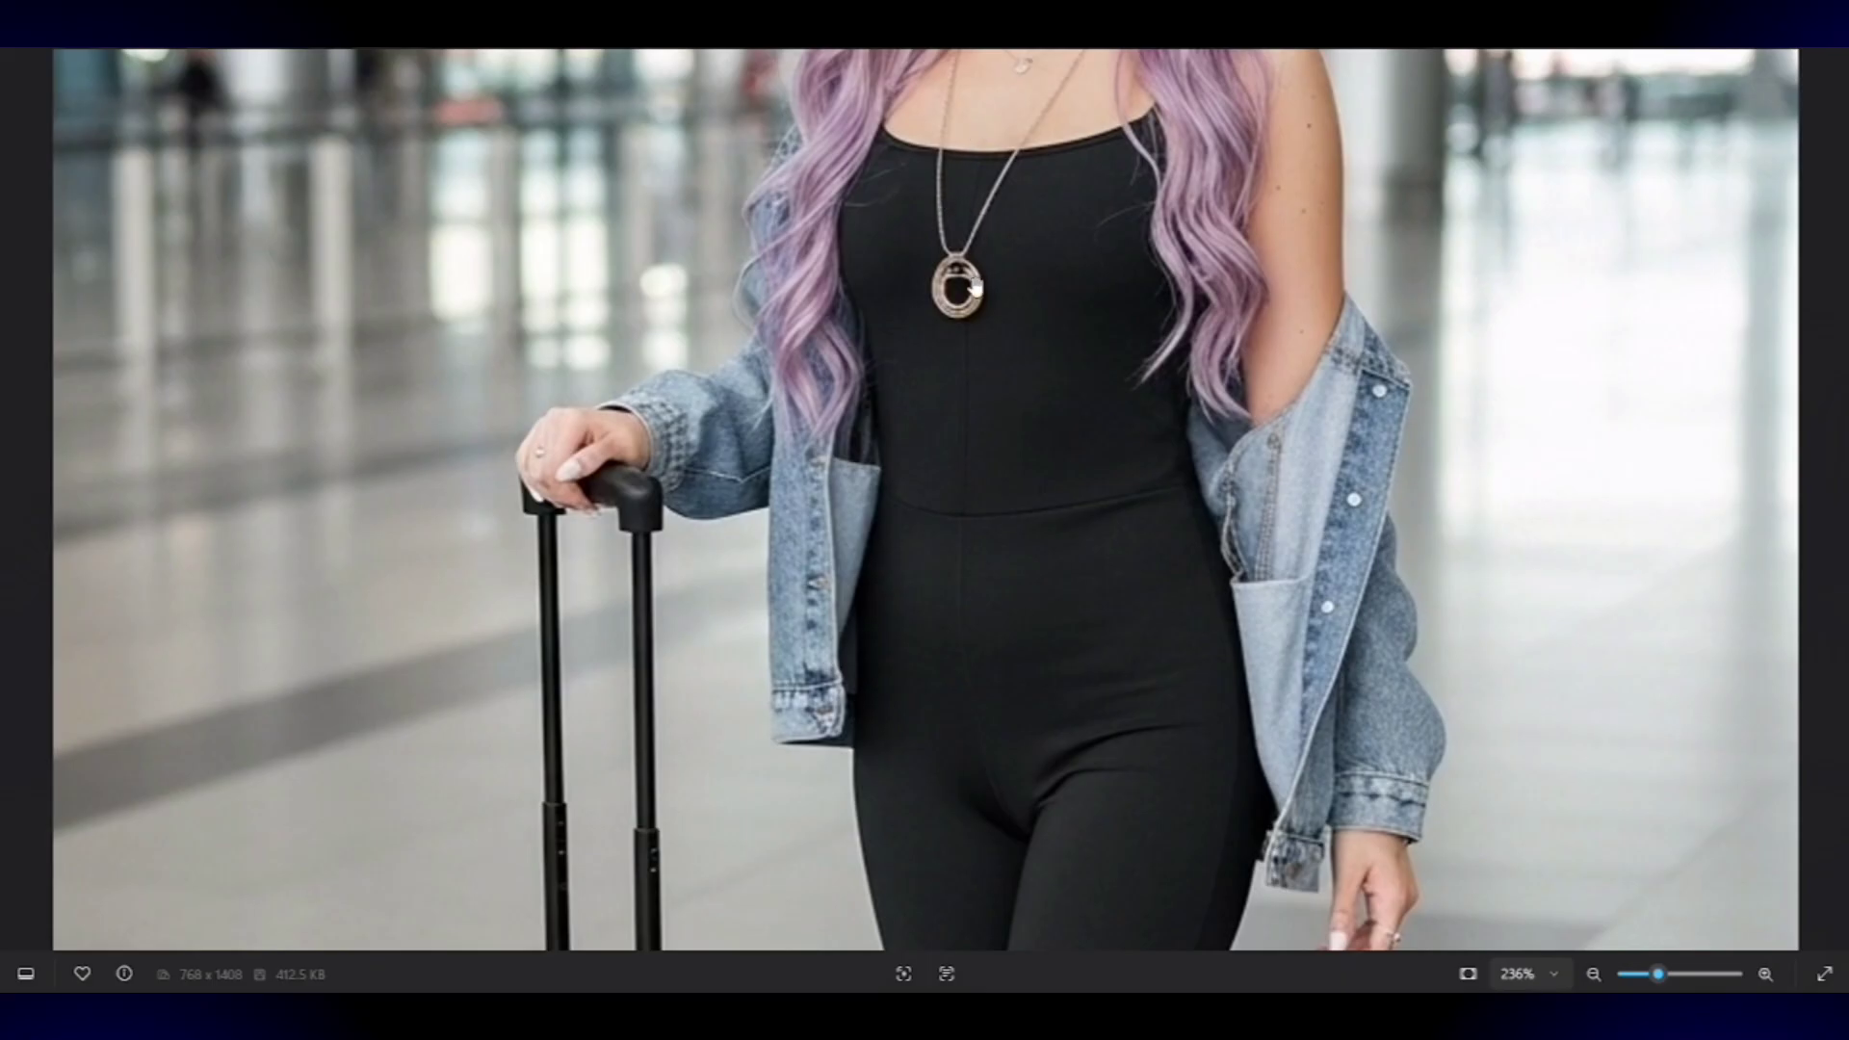
{"action": "left_click_drag", "start_coordinate": [963, 497], "coordinate": [963, 540]}
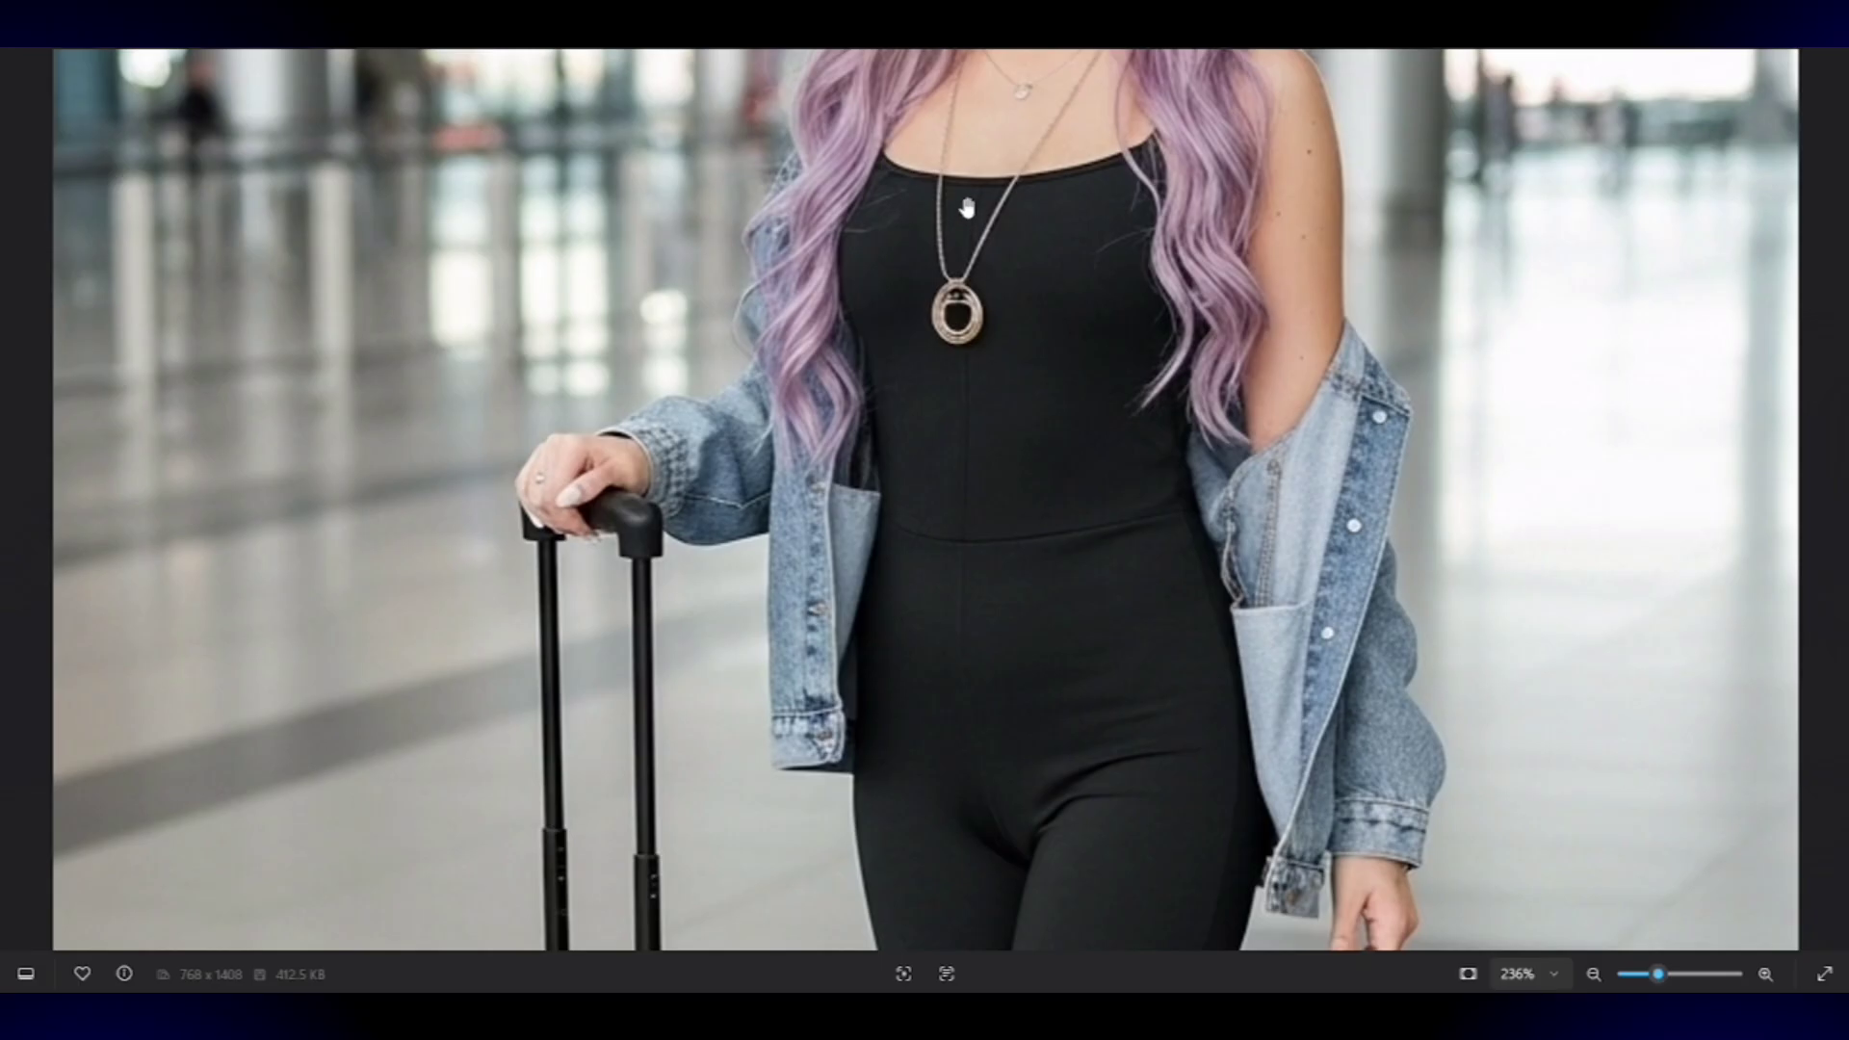
{"action": "scroll", "coordinate": [966, 208], "scroll_direction": "down", "scroll_amount": 5}
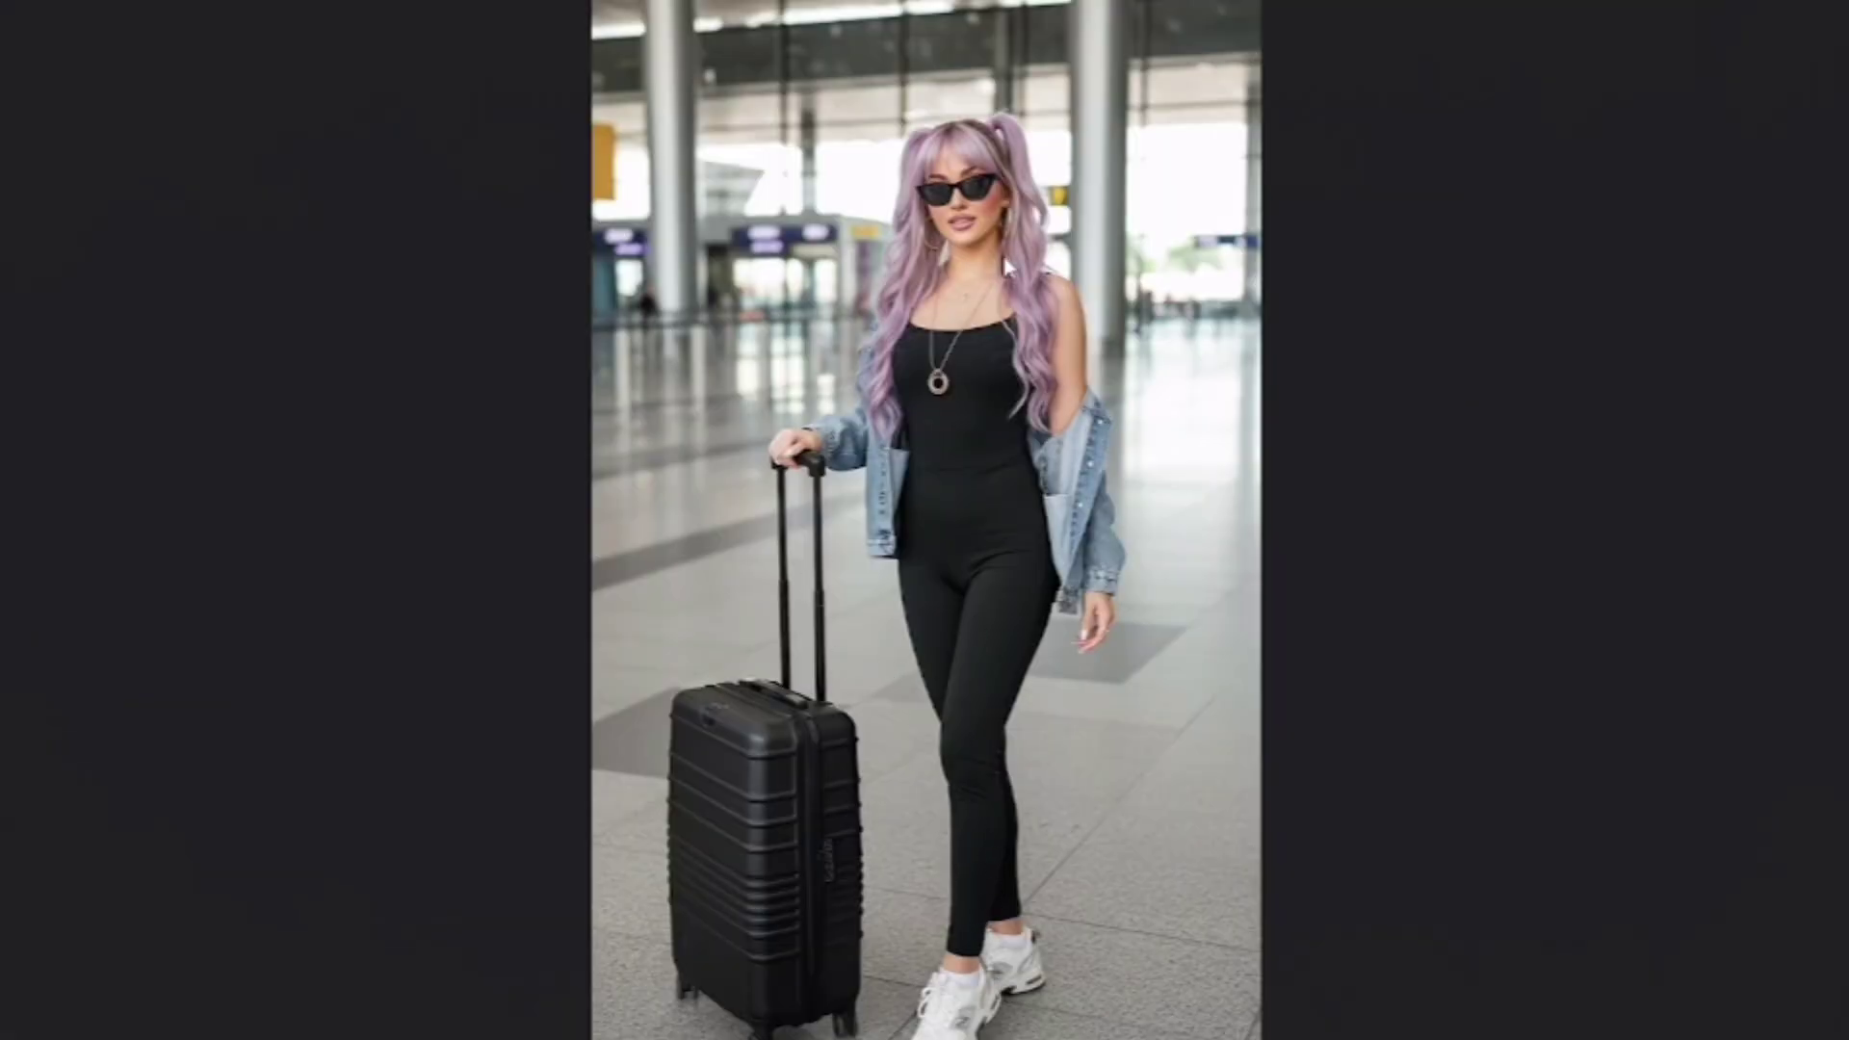
{"action": "scroll", "coordinate": [1028, 664], "scroll_direction": "up", "scroll_amount": 5}
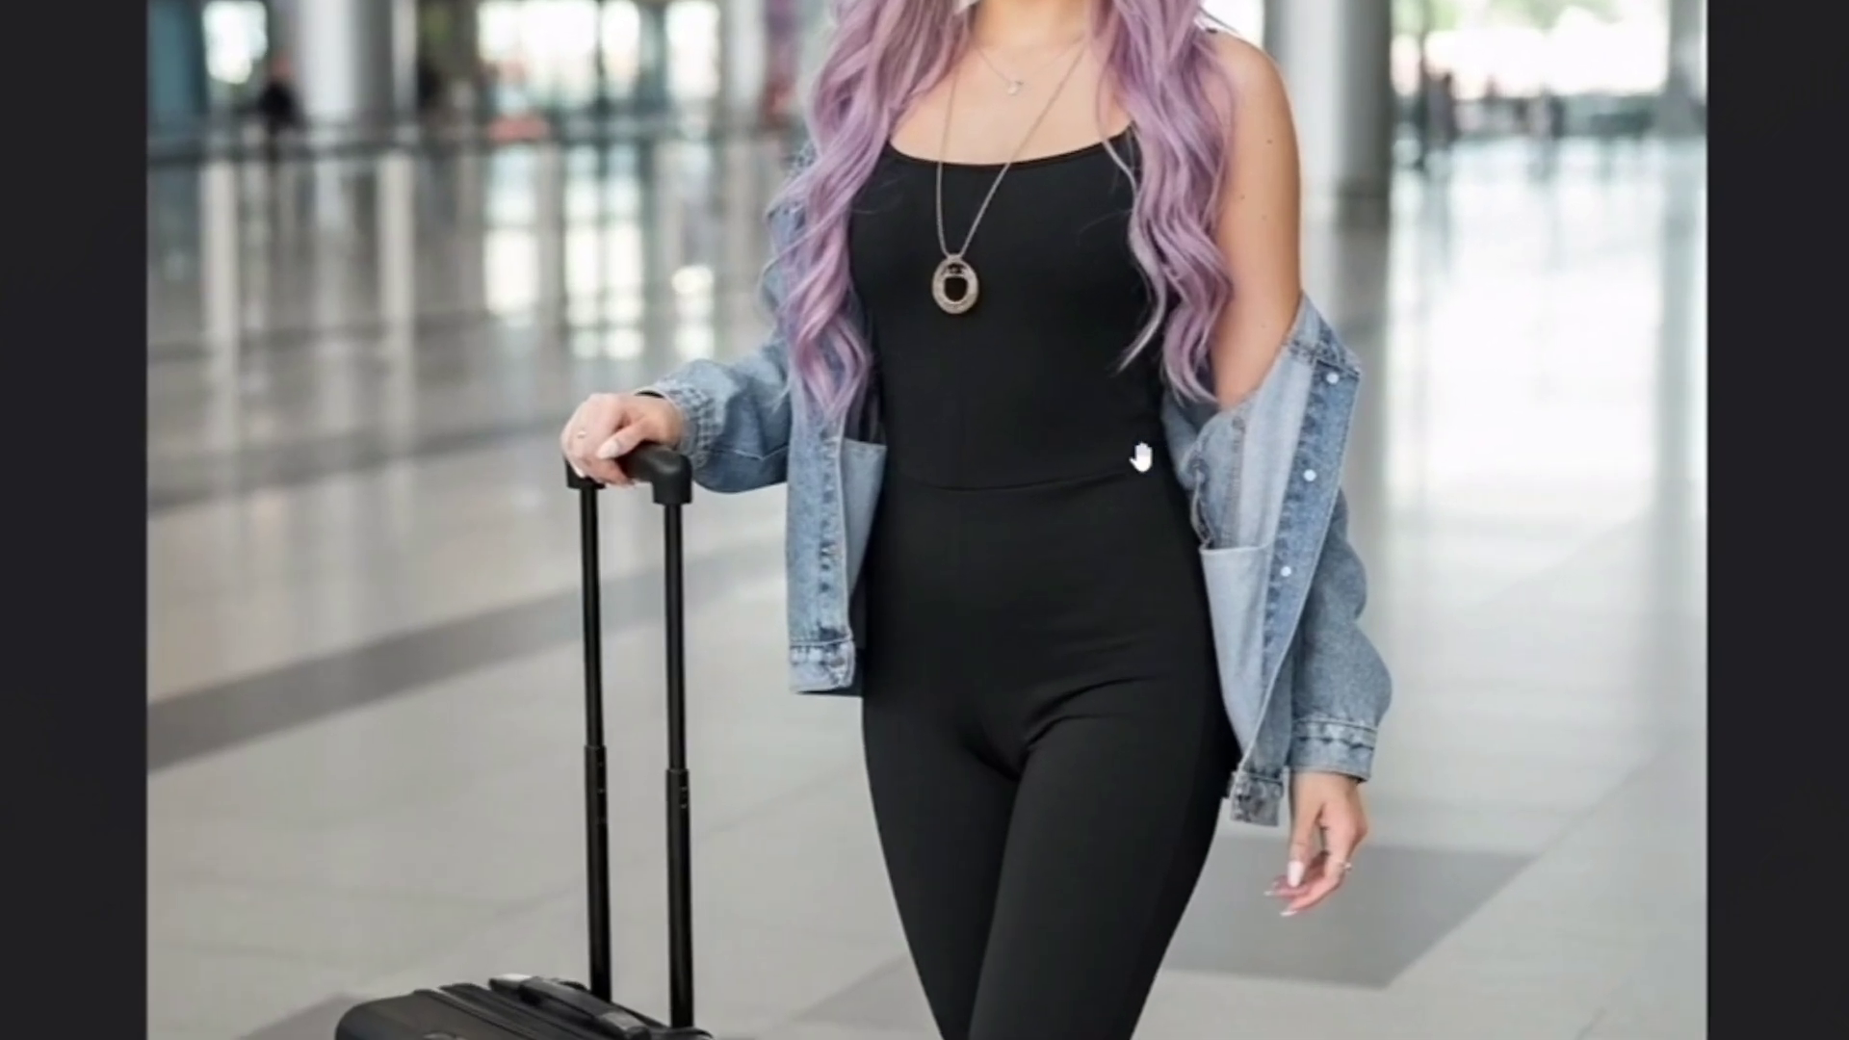
{"action": "scroll", "coordinate": [1141, 459], "scroll_direction": "up", "scroll_amount": 2}
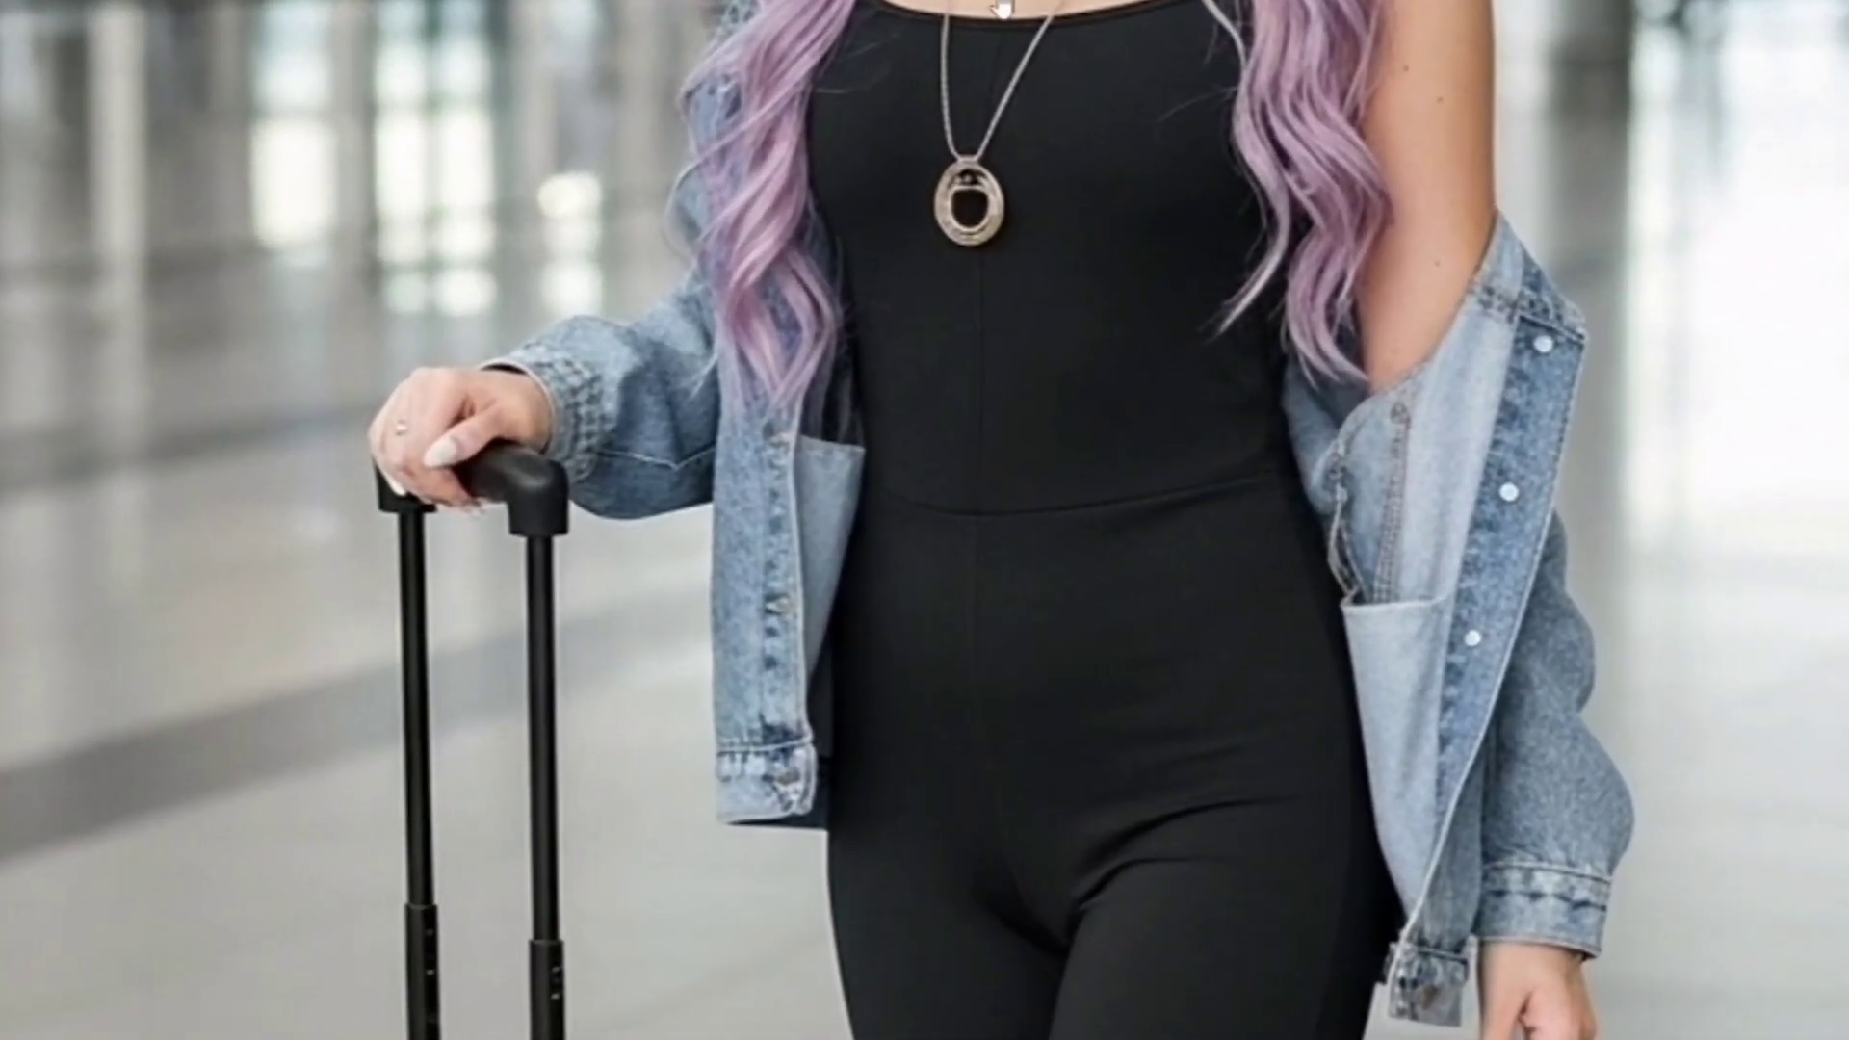